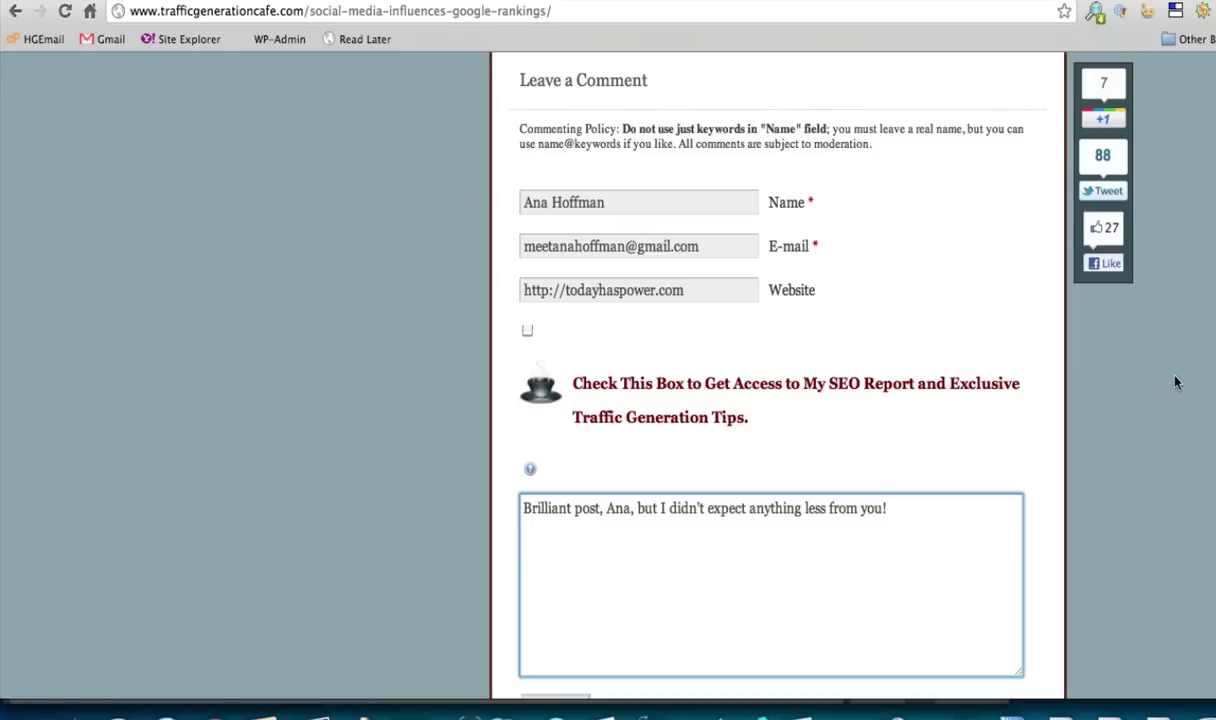
Examine the website field and comment text in the comment form, and load the commenter's latest post link.
{"action": "scroll", "coordinate": [1176, 383], "scroll_direction": "down", "scroll_amount": 2}
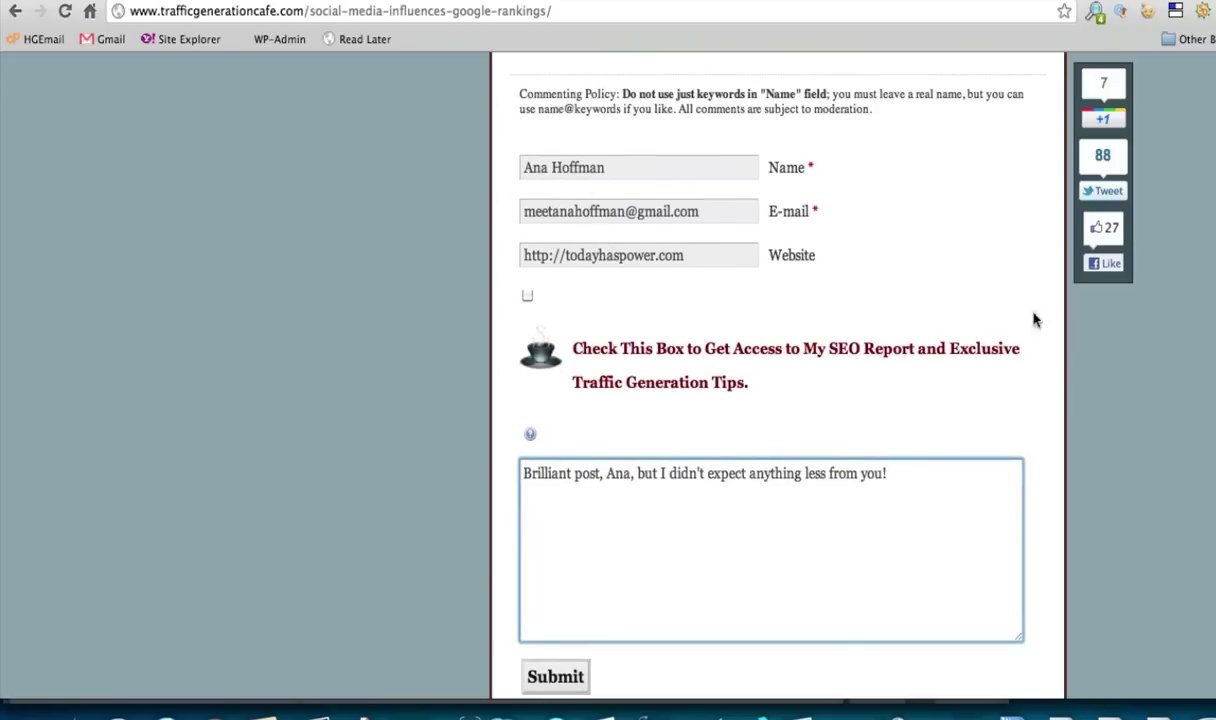
{"action": "scroll", "coordinate": [1165, 318], "scroll_direction": "down", "scroll_amount": 5}
{"action": "scroll", "coordinate": [1165, 318], "scroll_direction": "up", "scroll_amount": 2}
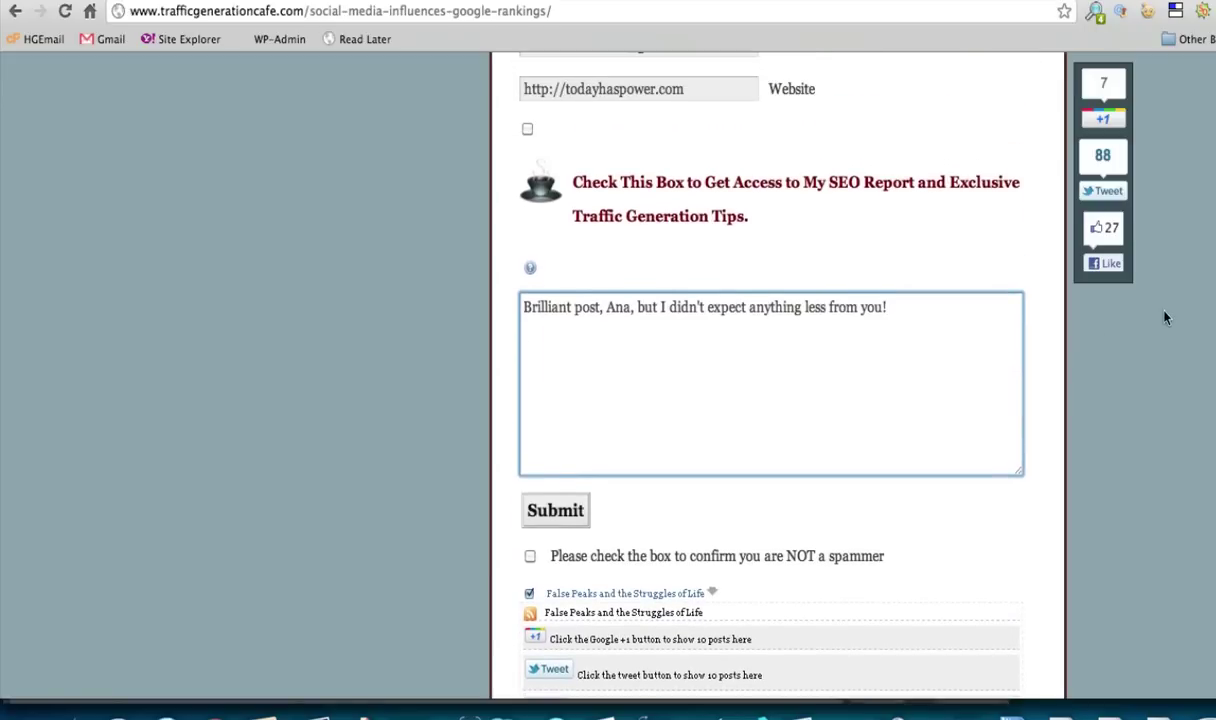
{"action": "triple_click", "coordinate": [659, 92]}
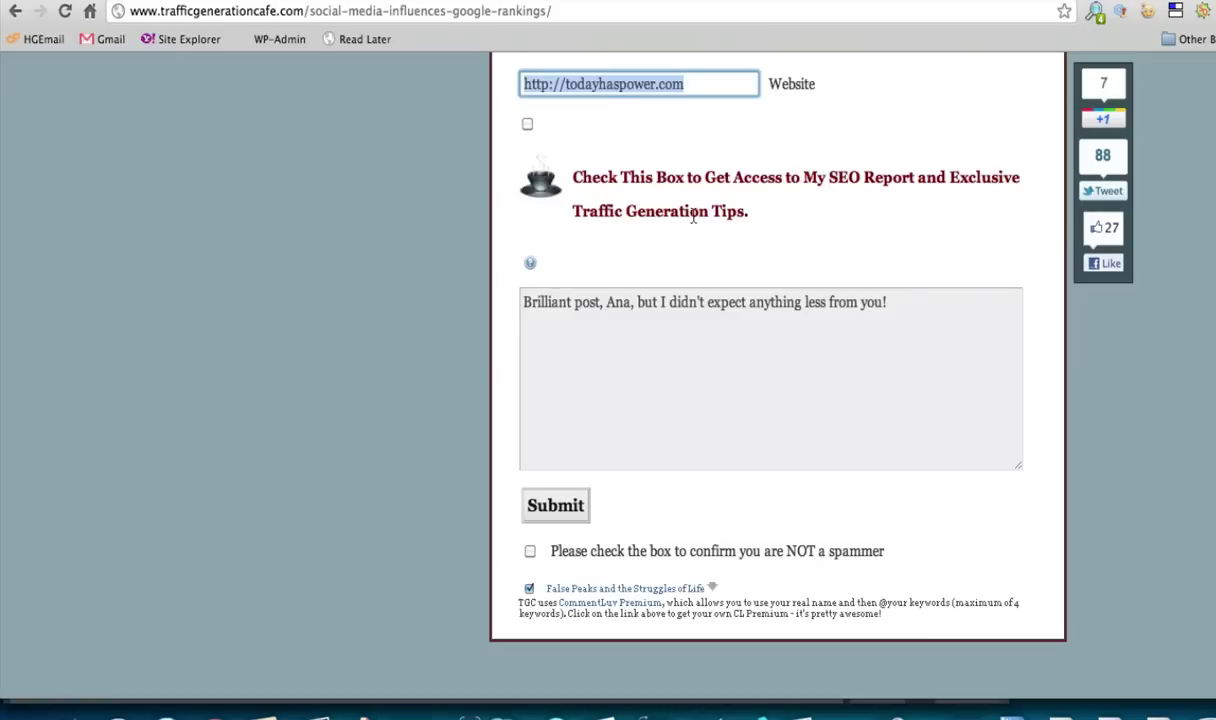
{"action": "triple_click", "coordinate": [680, 305]}
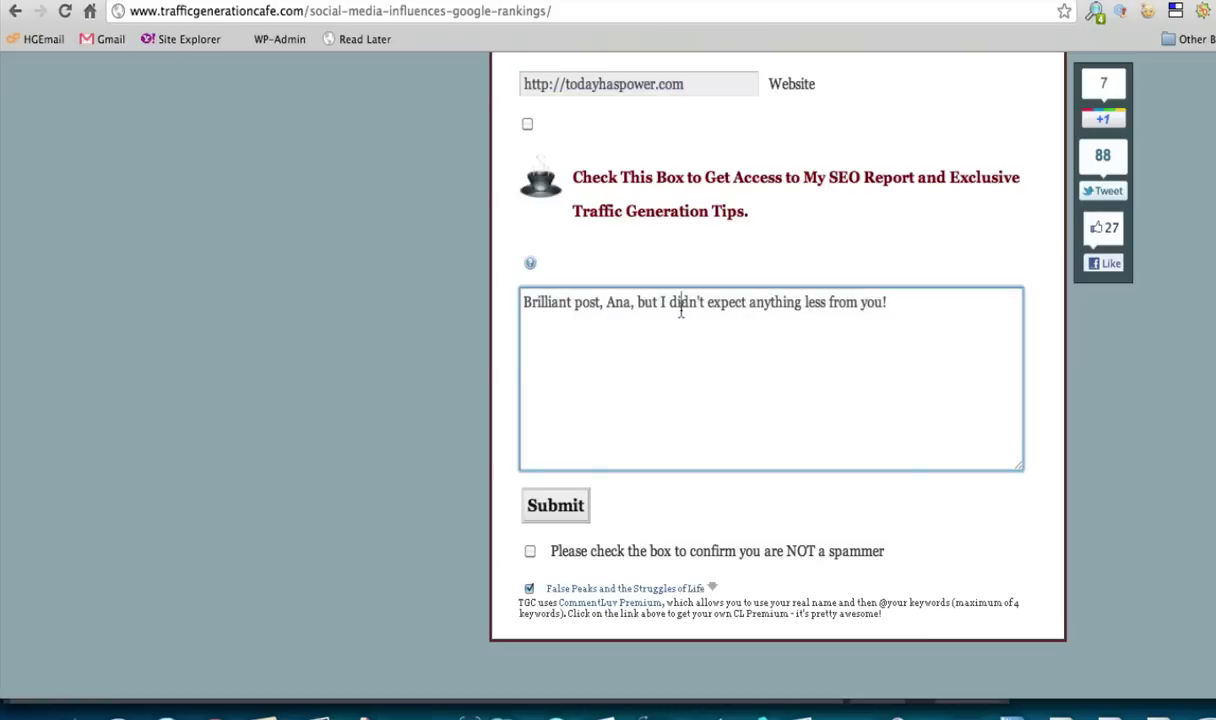
{"action": "left_click", "coordinate": [938, 350]}
{"action": "left_click", "coordinate": [1176, 368]}
{"action": "scroll", "coordinate": [1176, 368], "scroll_direction": "down", "scroll_amount": 3}
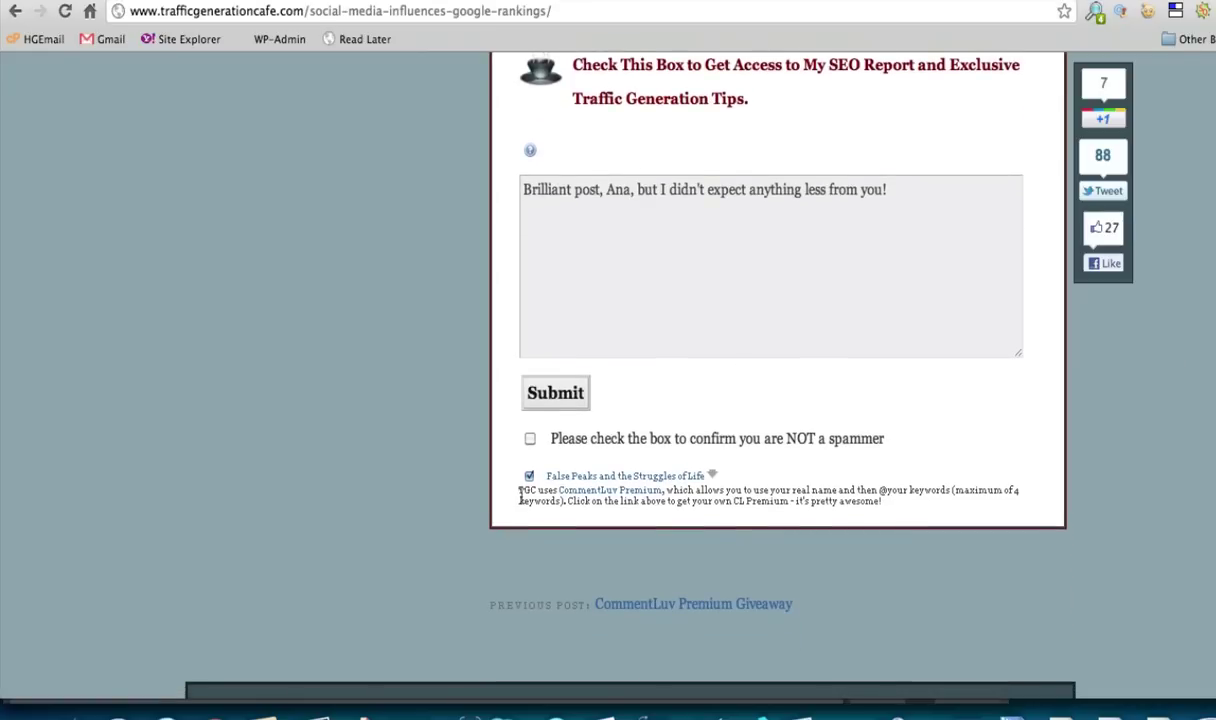
Expand the list of recent posts below the comment form and review its sharing options.
{"action": "left_click", "coordinate": [714, 476]}
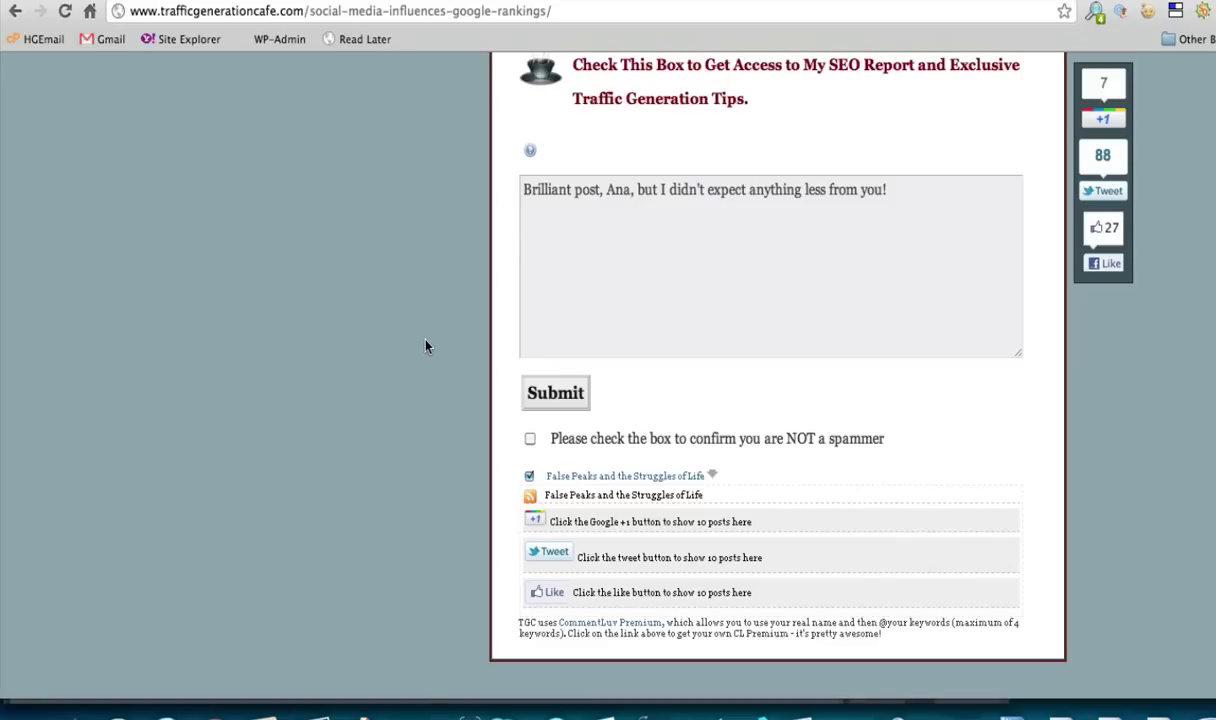
{"action": "scroll", "coordinate": [425, 346], "scroll_direction": "down", "scroll_amount": 1}
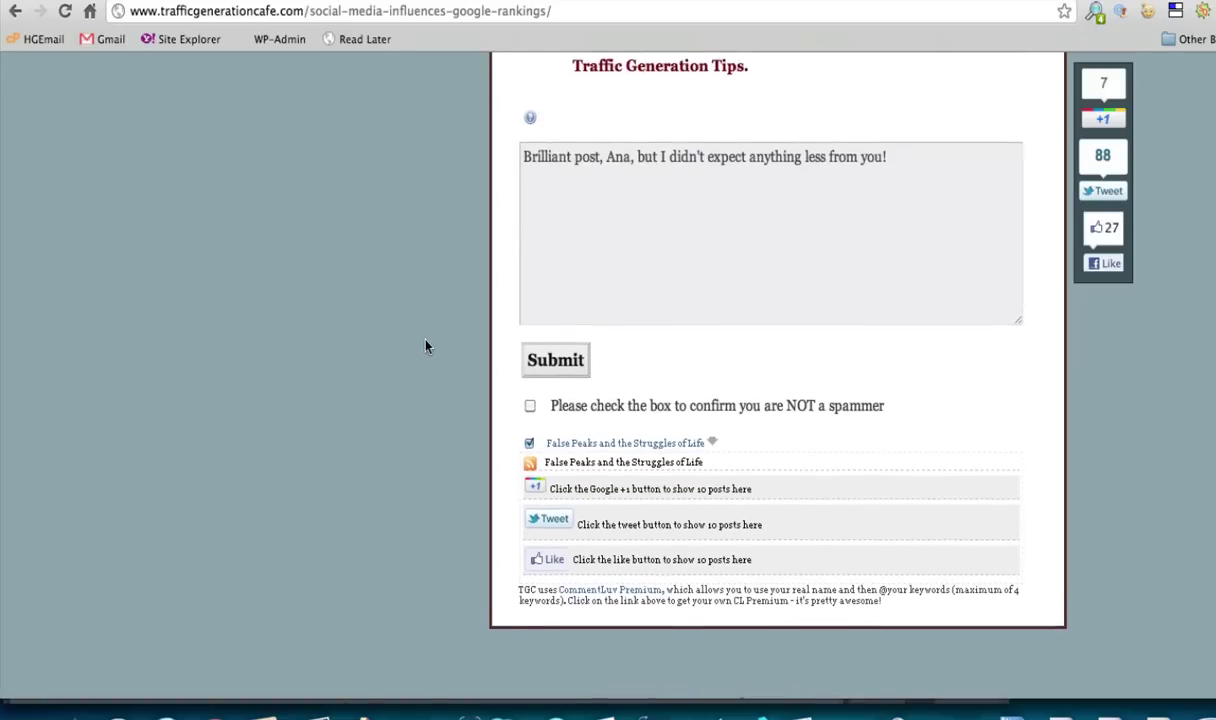
{"action": "scroll", "coordinate": [395, 359], "scroll_direction": "down", "scroll_amount": 1}
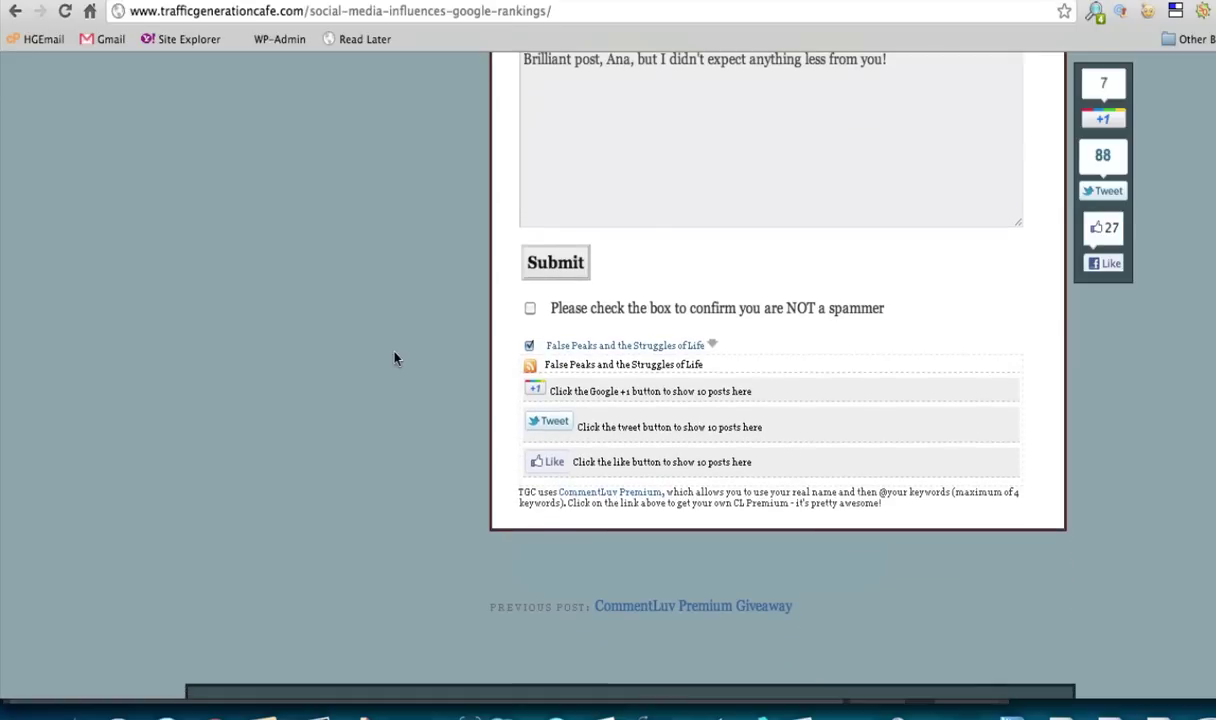
{"action": "scroll", "coordinate": [395, 359], "scroll_direction": "up", "scroll_amount": 1}
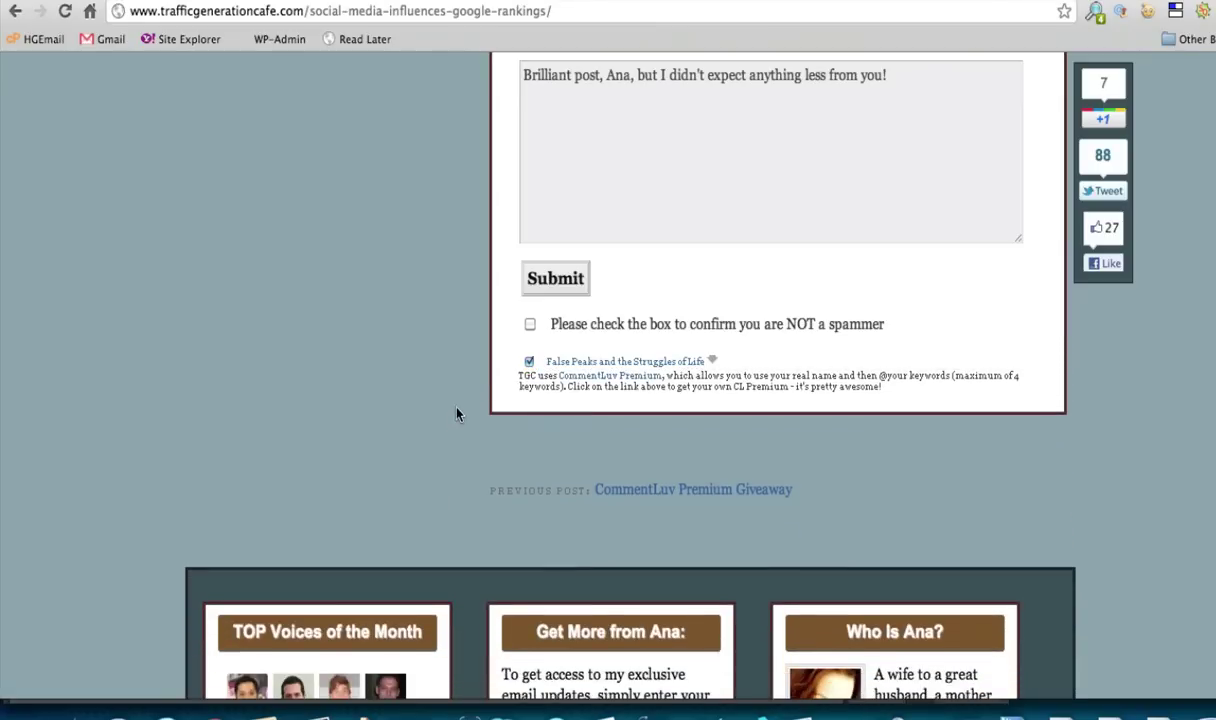
Tick the confirmation in the comment form that the commenter is not a spammer.
{"action": "mouse_move", "coordinate": [712, 361]}
{"action": "left_click", "coordinate": [530, 325]}
{"action": "scroll", "coordinate": [432, 381], "scroll_direction": "up", "scroll_amount": 5}
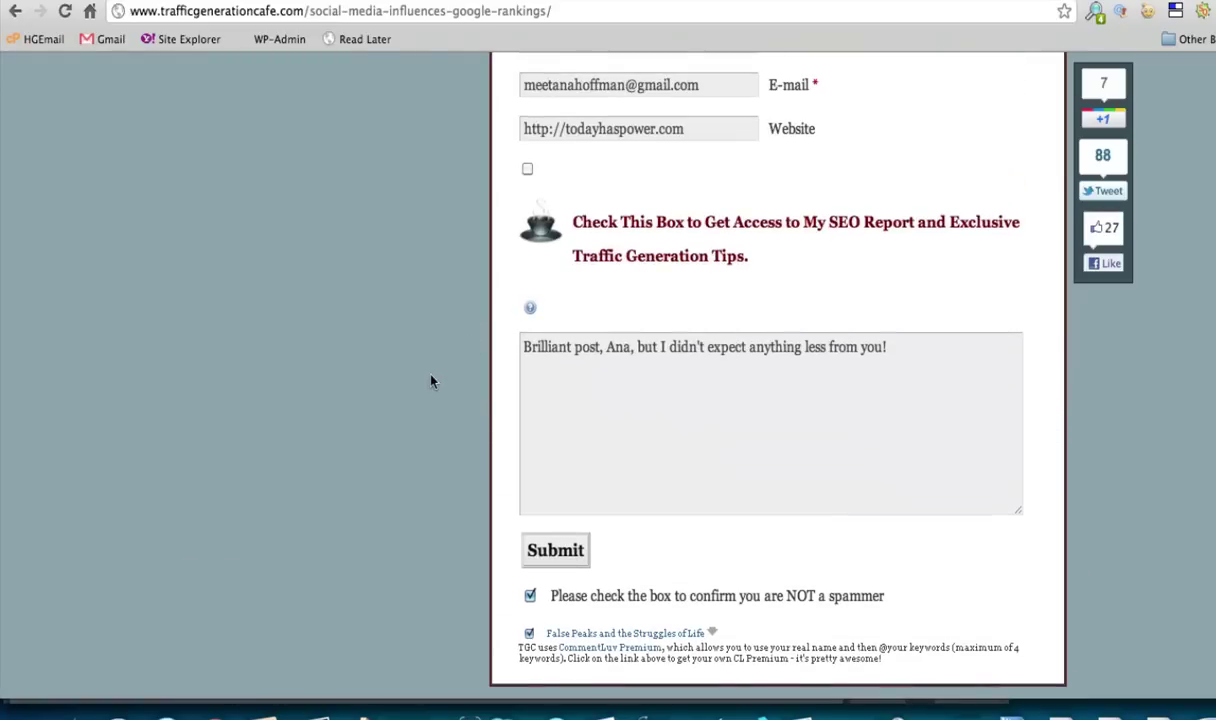
{"action": "scroll", "coordinate": [362, 321], "scroll_direction": "down", "scroll_amount": 1}
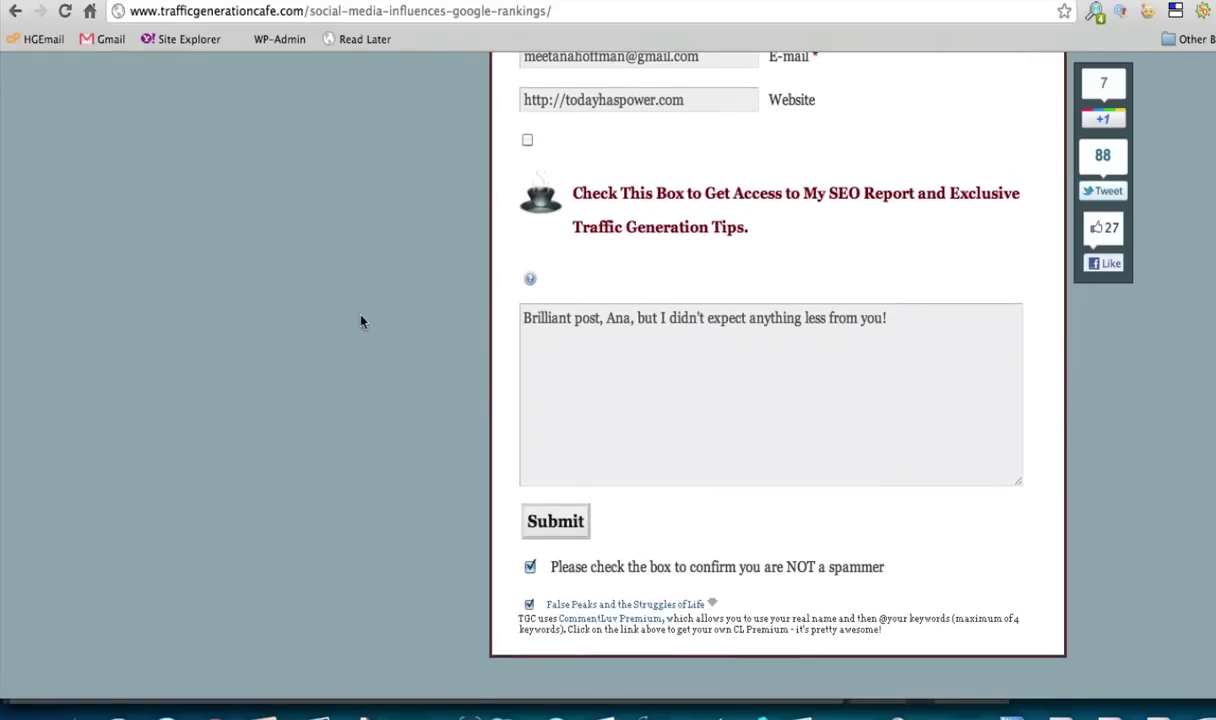
{"action": "triple_click", "coordinate": [570, 100]}
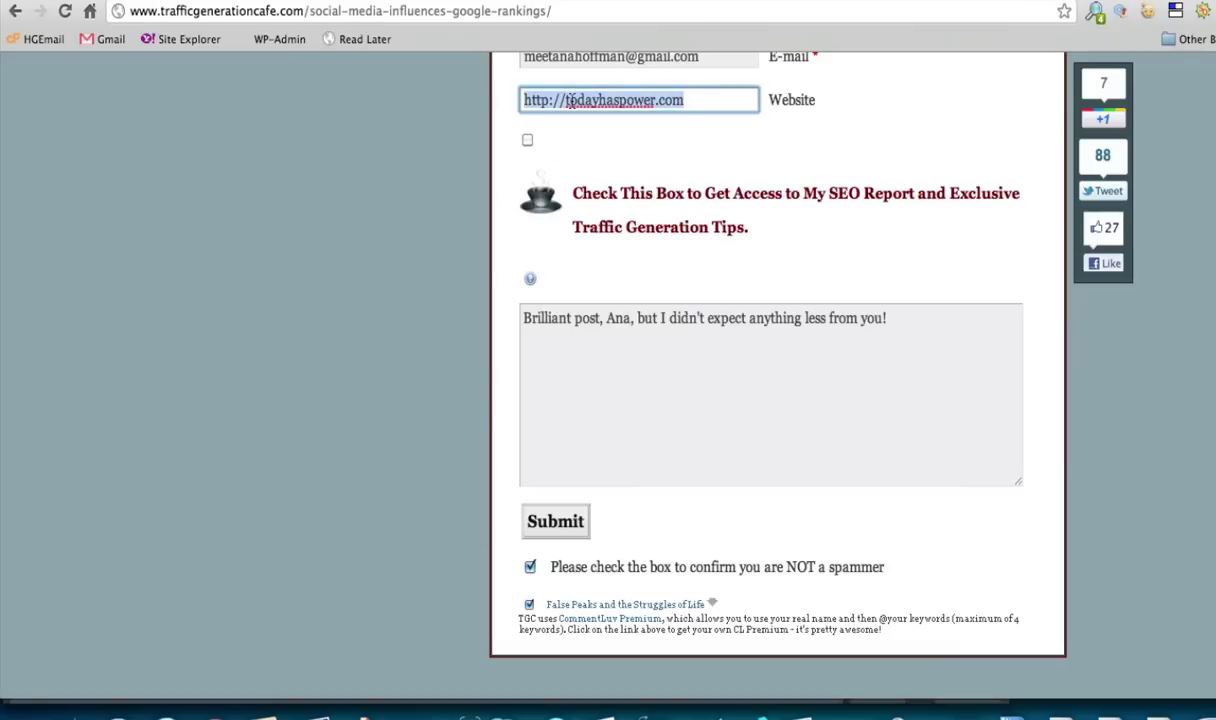
{"action": "type", "text": "htt"}
{"action": "left_click", "coordinate": [571, 120]}
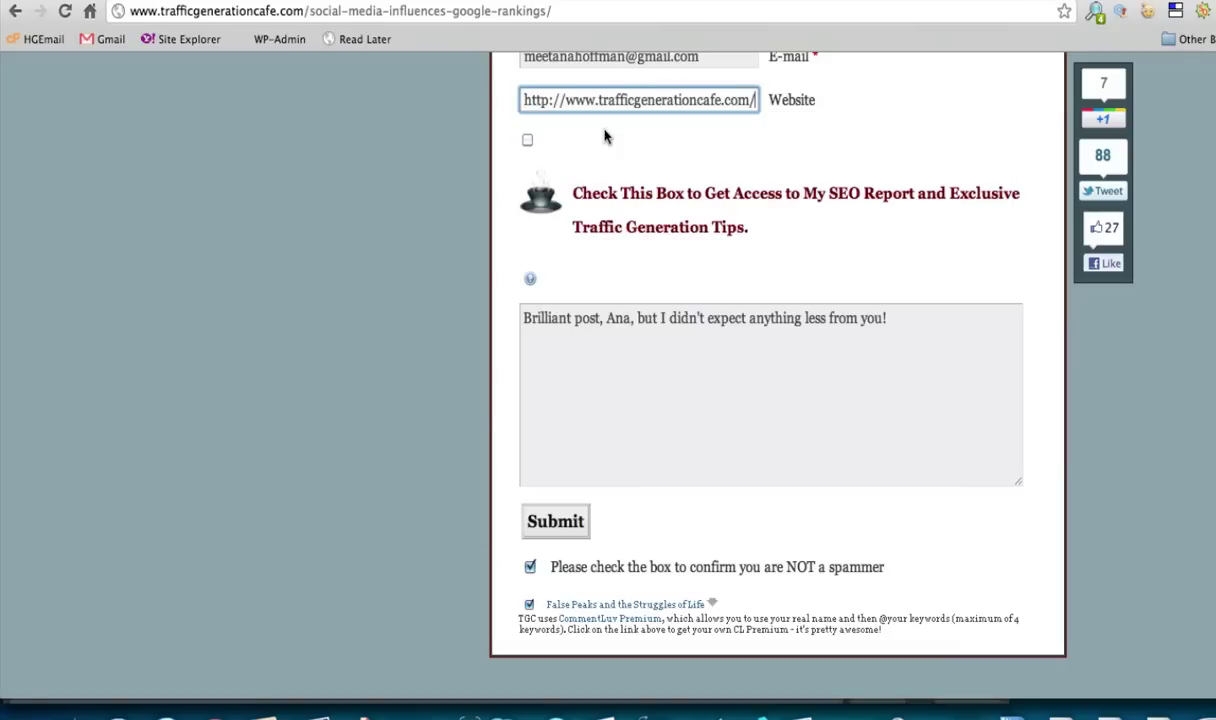
{"action": "left_click", "coordinate": [637, 403]}
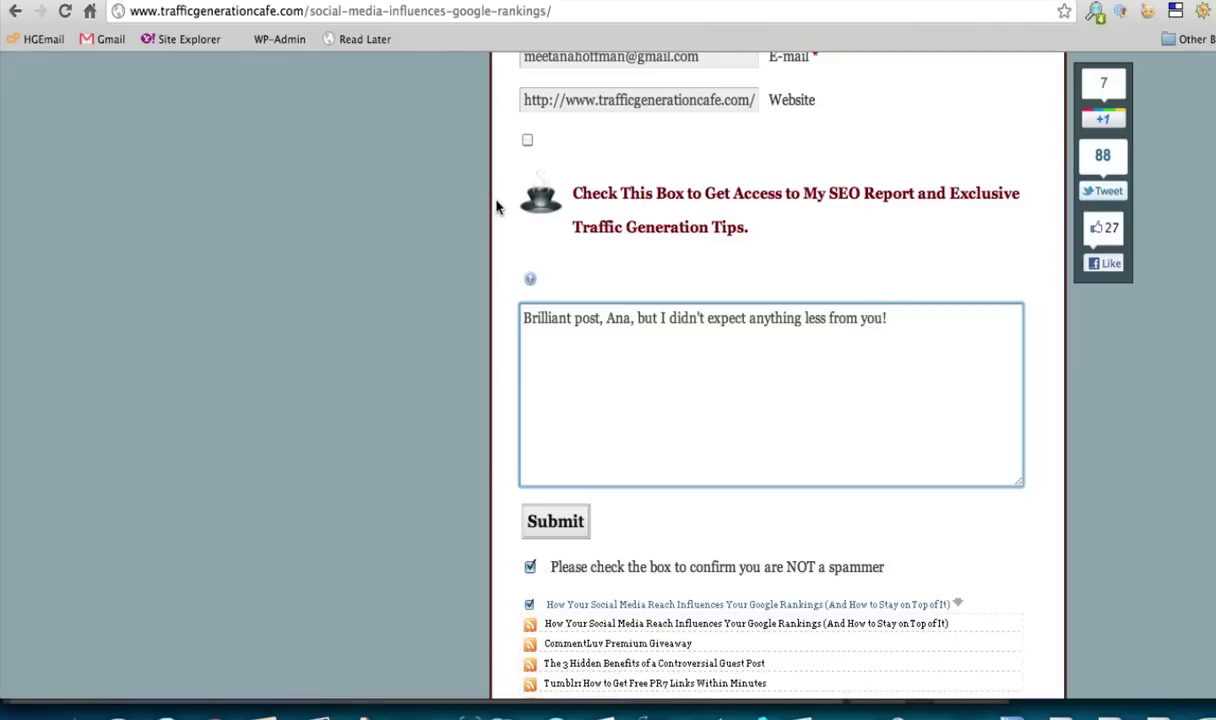
{"action": "scroll", "coordinate": [497, 207], "scroll_direction": "down", "scroll_amount": 2}
{"action": "scroll", "coordinate": [497, 207], "scroll_direction": "down", "scroll_amount": 3}
{"action": "scroll", "coordinate": [497, 207], "scroll_direction": "down", "scroll_amount": 4}
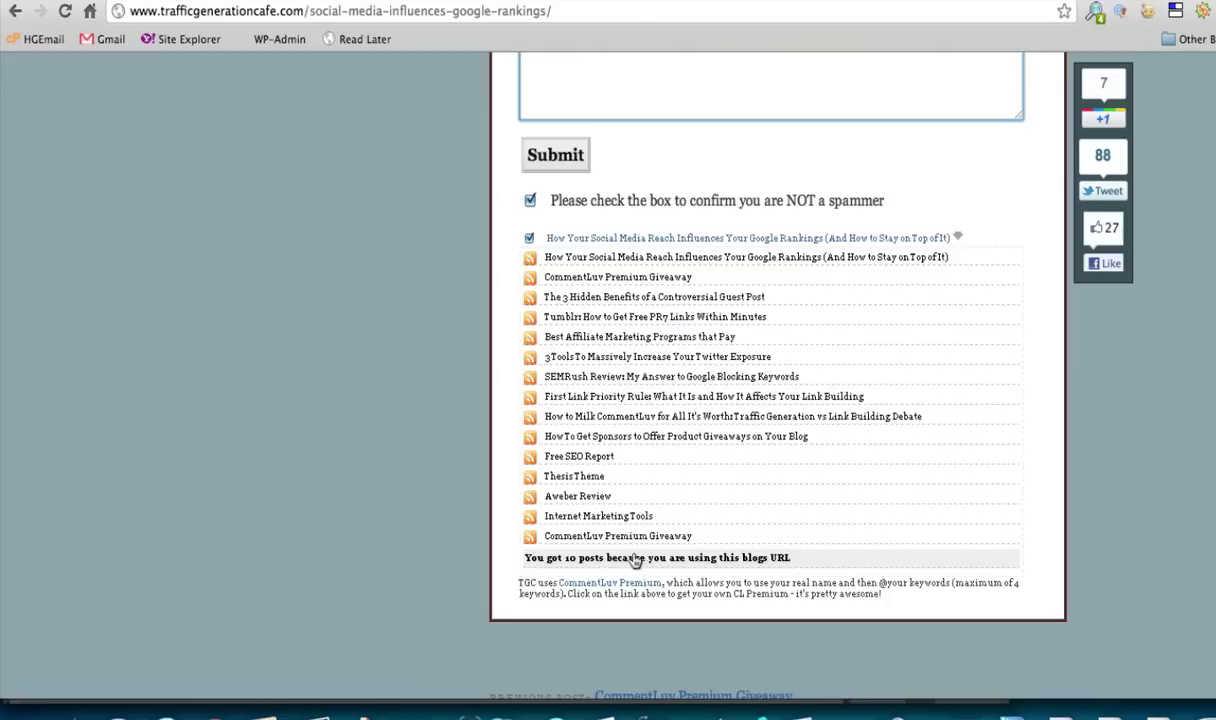
{"action": "scroll", "coordinate": [503, 538], "scroll_direction": "up", "scroll_amount": 10}
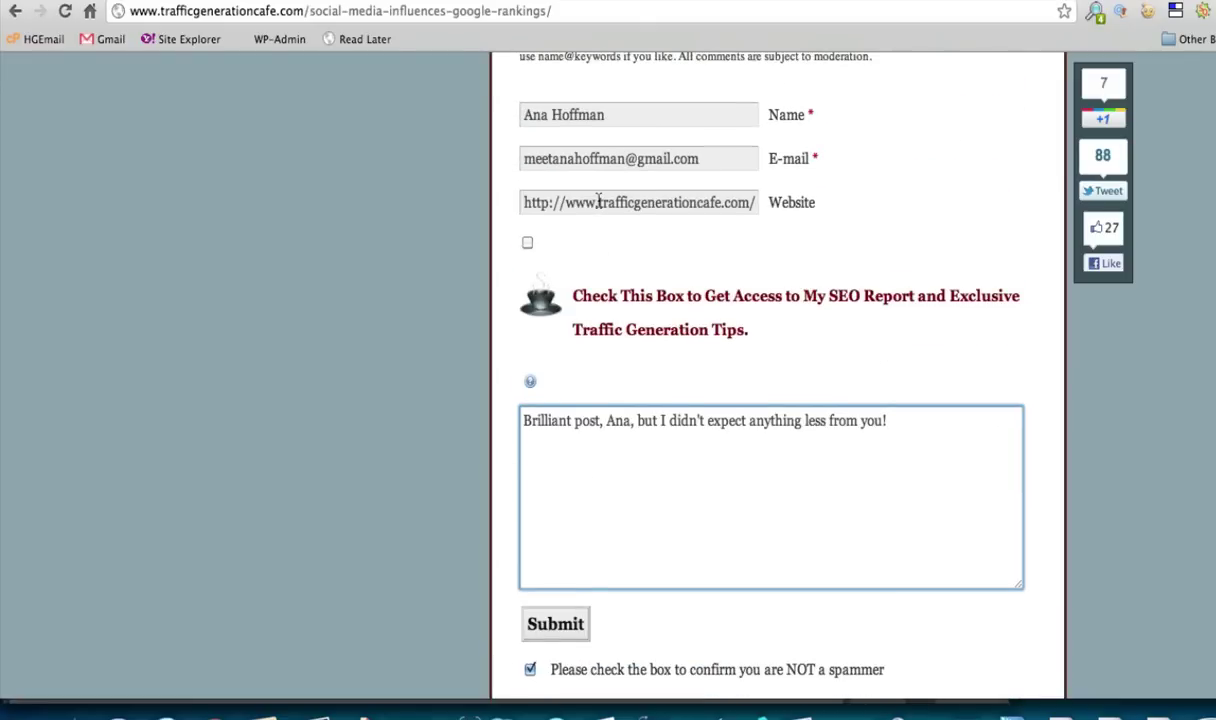
{"action": "left_click_drag", "start_coordinate": [598, 202], "coordinate": [753, 212]}
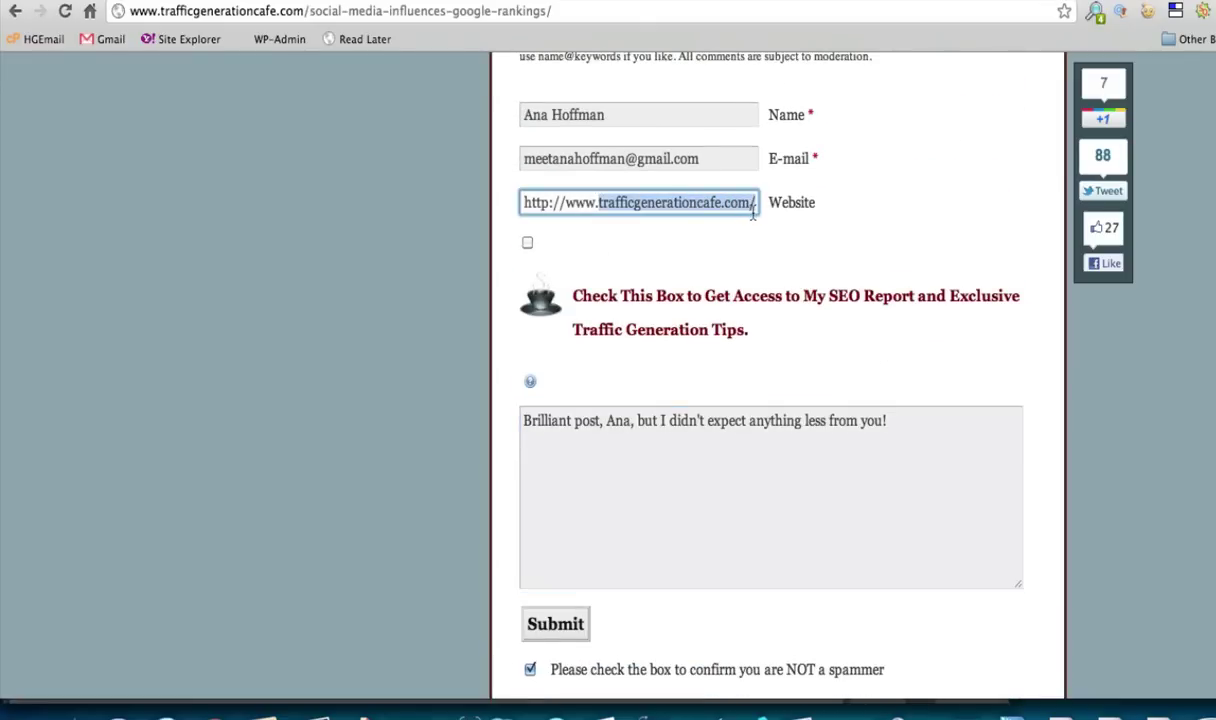
{"action": "type", "text": "cus"}
{"action": "key", "text": "BackSpace"}
{"action": "key", "text": "BackSpace"}
{"action": "type", "text": "omluve"}
{"action": "key", "text": "BackSpace"}
{"action": "type", "text": ".com"}
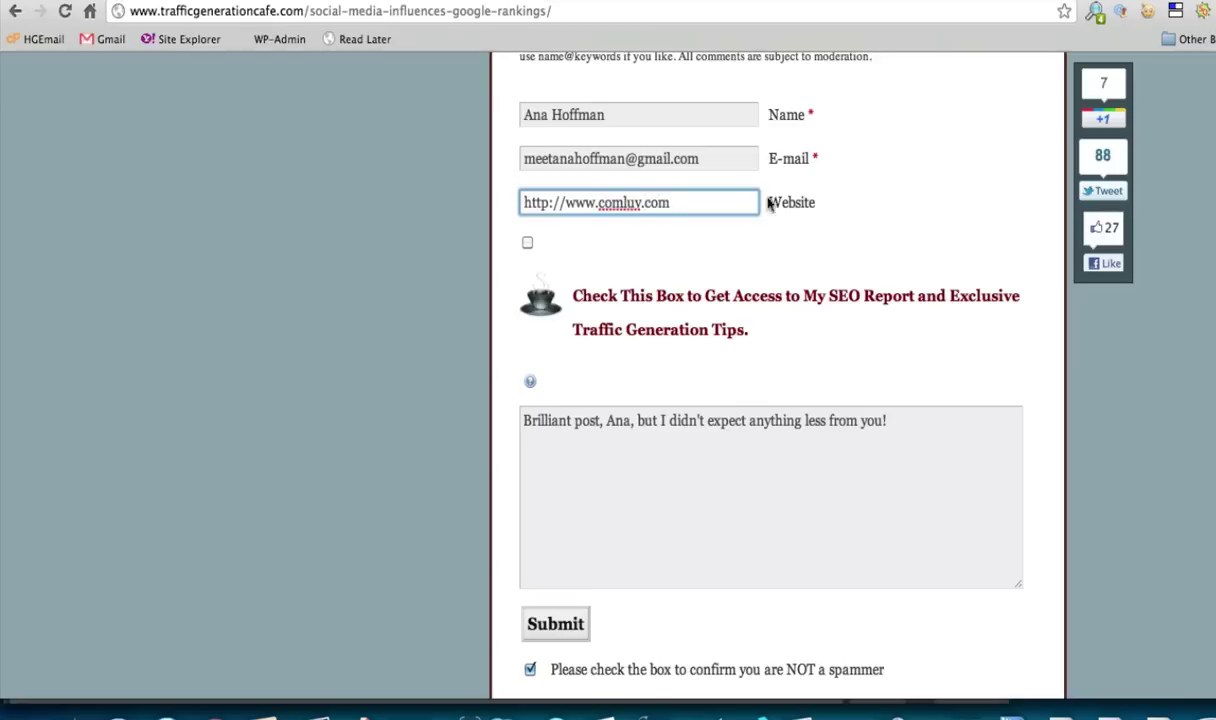
{"action": "left_click", "coordinate": [789, 521]}
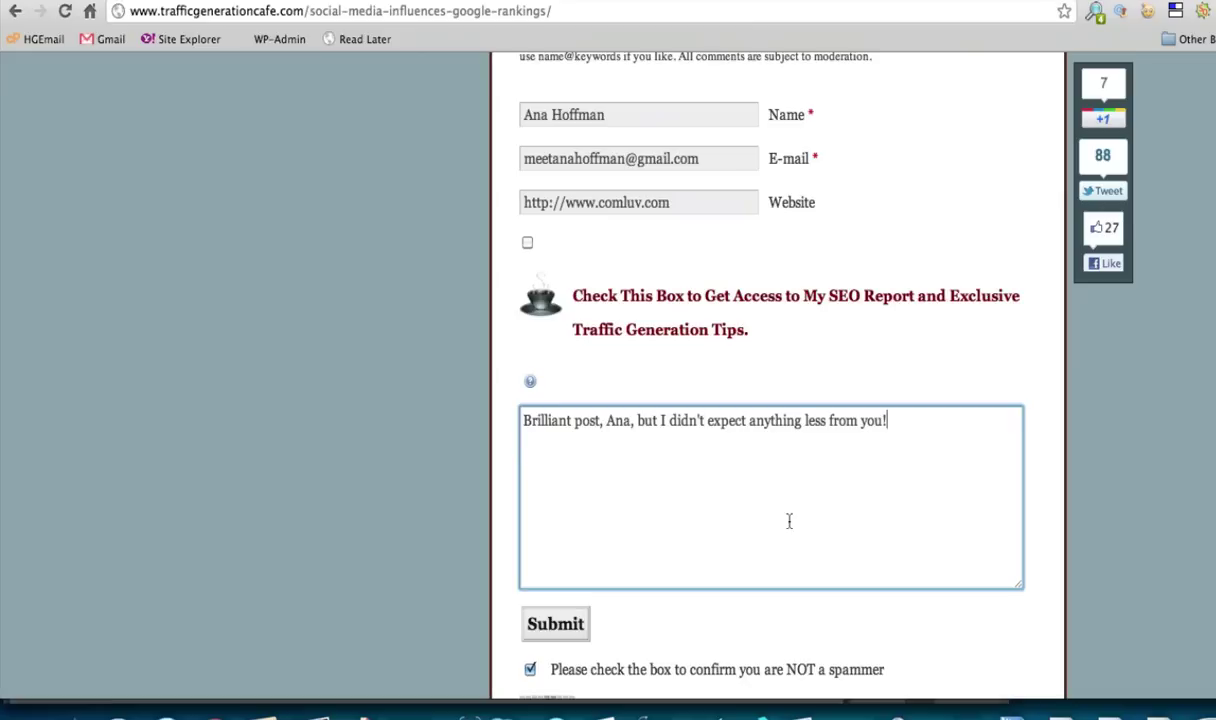
{"action": "scroll", "coordinate": [449, 197], "scroll_direction": "down", "scroll_amount": 5}
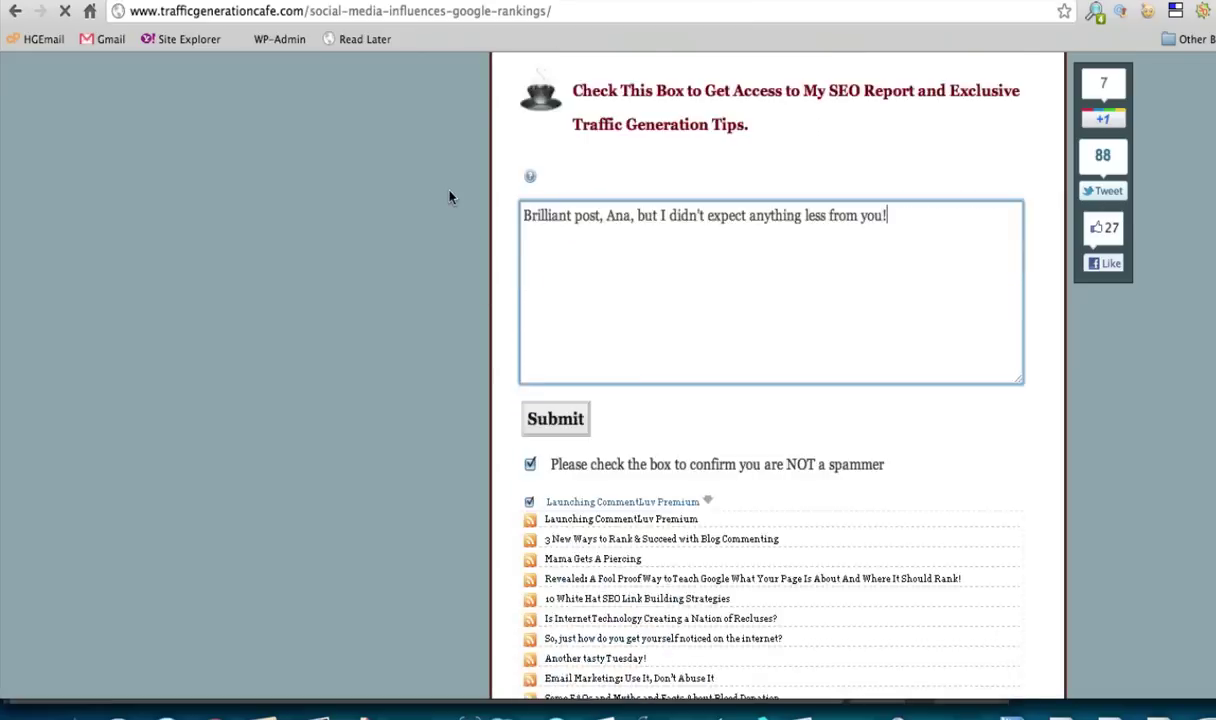
{"action": "scroll", "coordinate": [449, 197], "scroll_direction": "down", "scroll_amount": 1}
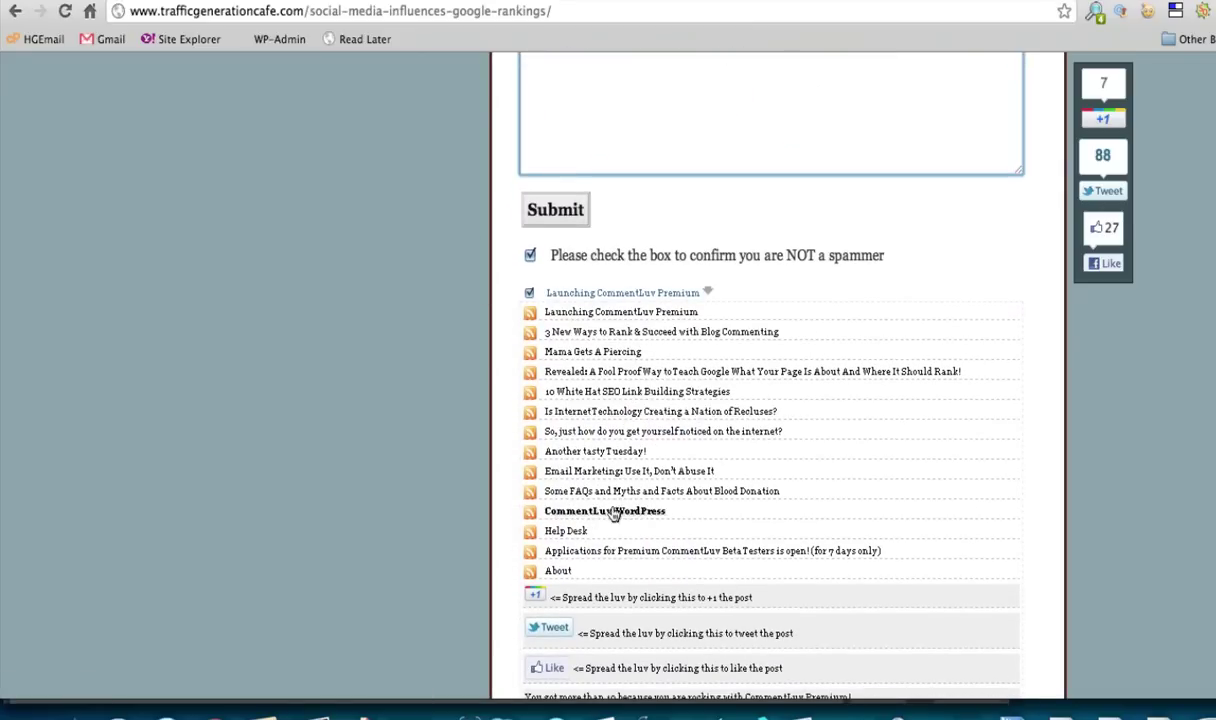
{"action": "scroll", "coordinate": [511, 395], "scroll_direction": "down", "scroll_amount": 1}
{"action": "scroll", "coordinate": [511, 395], "scroll_direction": "down", "scroll_amount": 1}
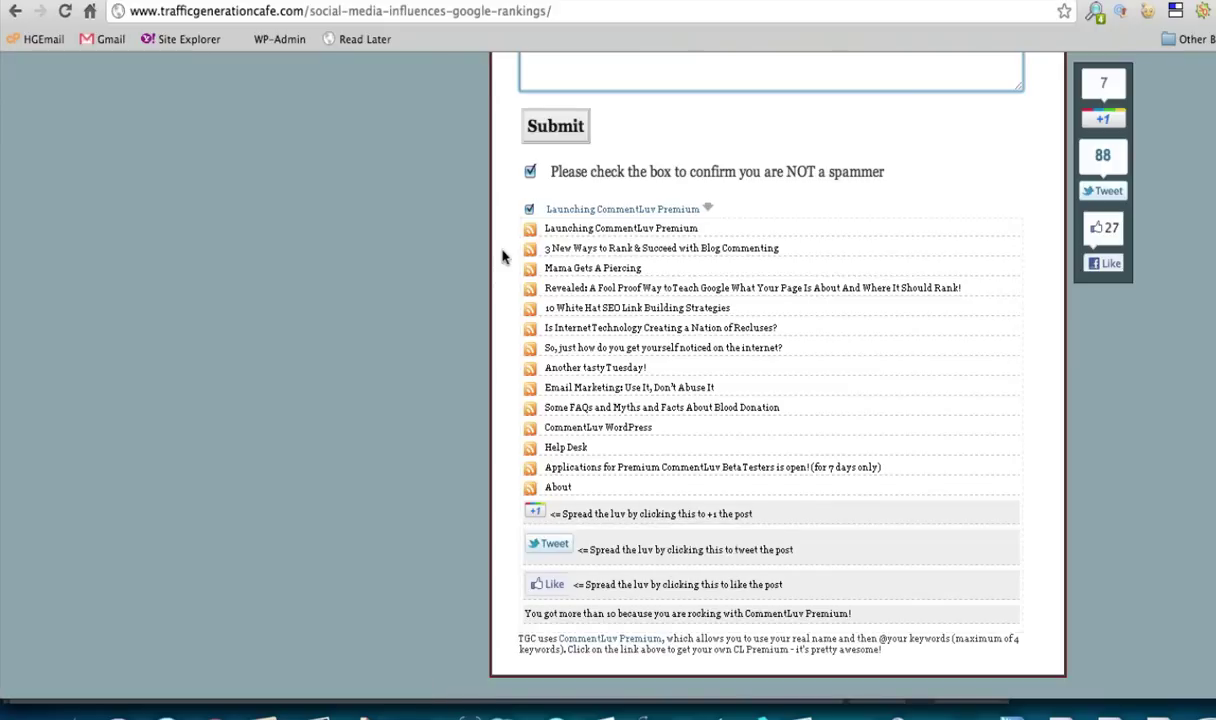
{"action": "scroll", "coordinate": [503, 257], "scroll_direction": "up", "scroll_amount": 10}
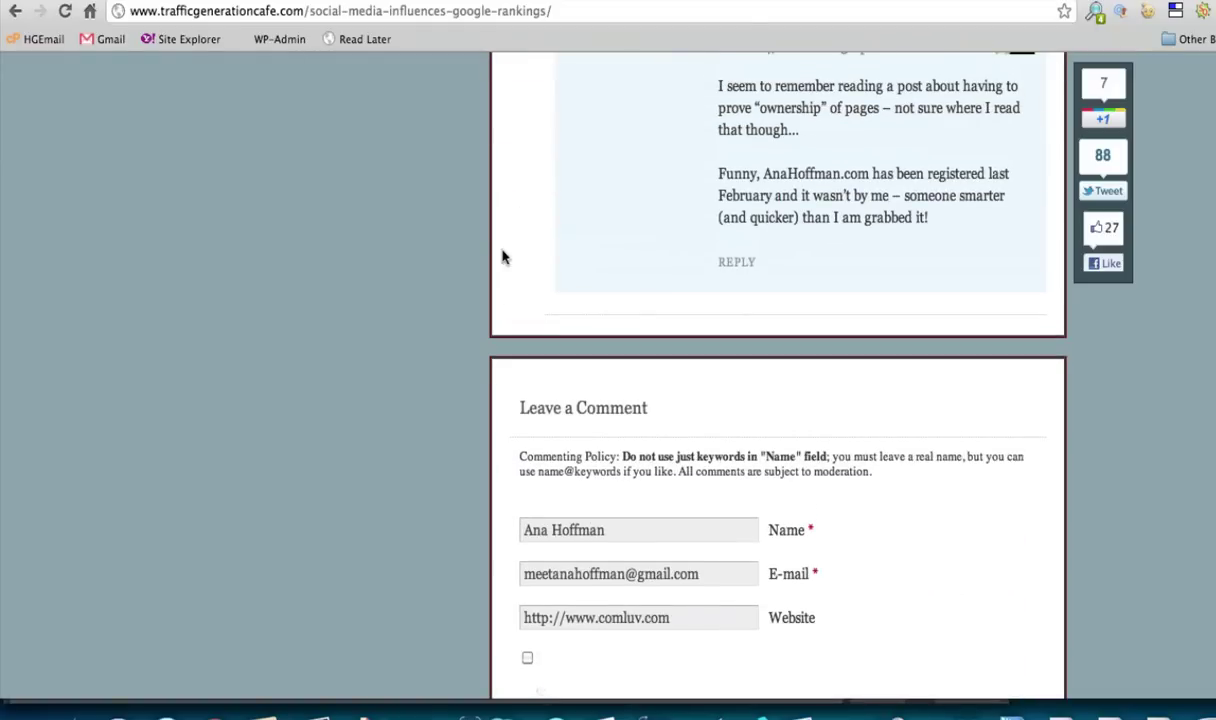
{"action": "scroll", "coordinate": [503, 257], "scroll_direction": "down", "scroll_amount": 3}
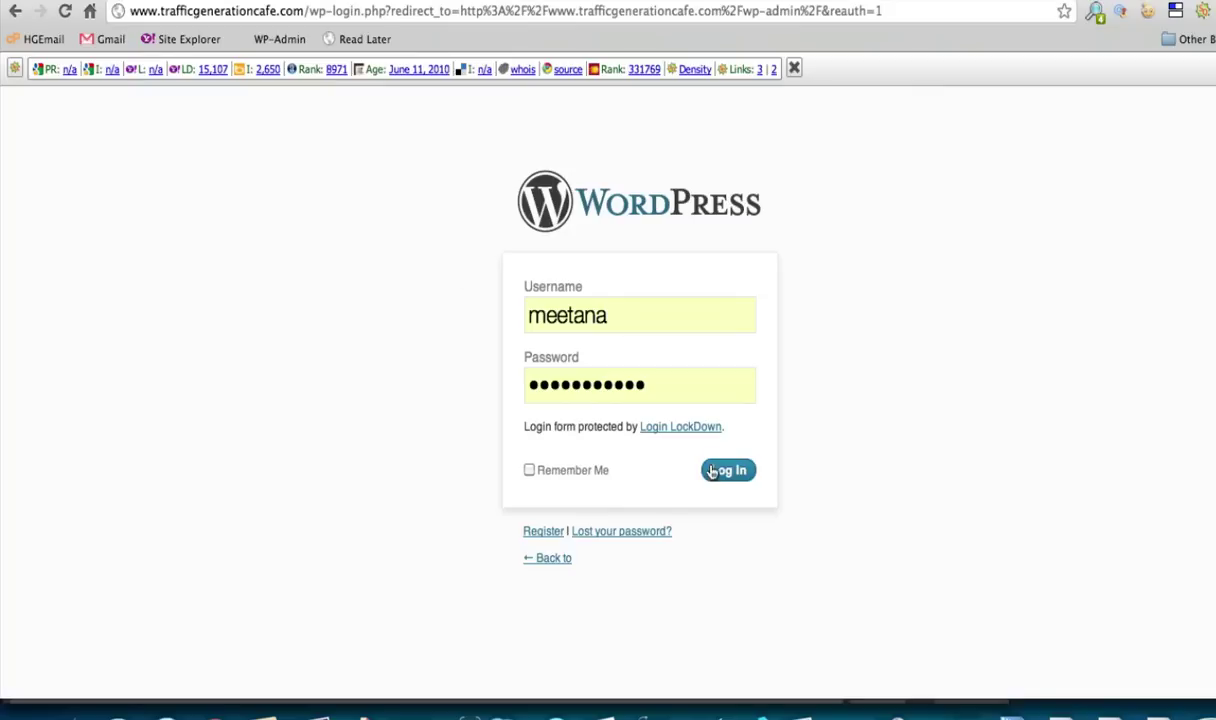
Log in to the WordPress admin with the prefilled credentials and open the CommentLuv plugin's main settings.
{"action": "left_click", "coordinate": [716, 470]}
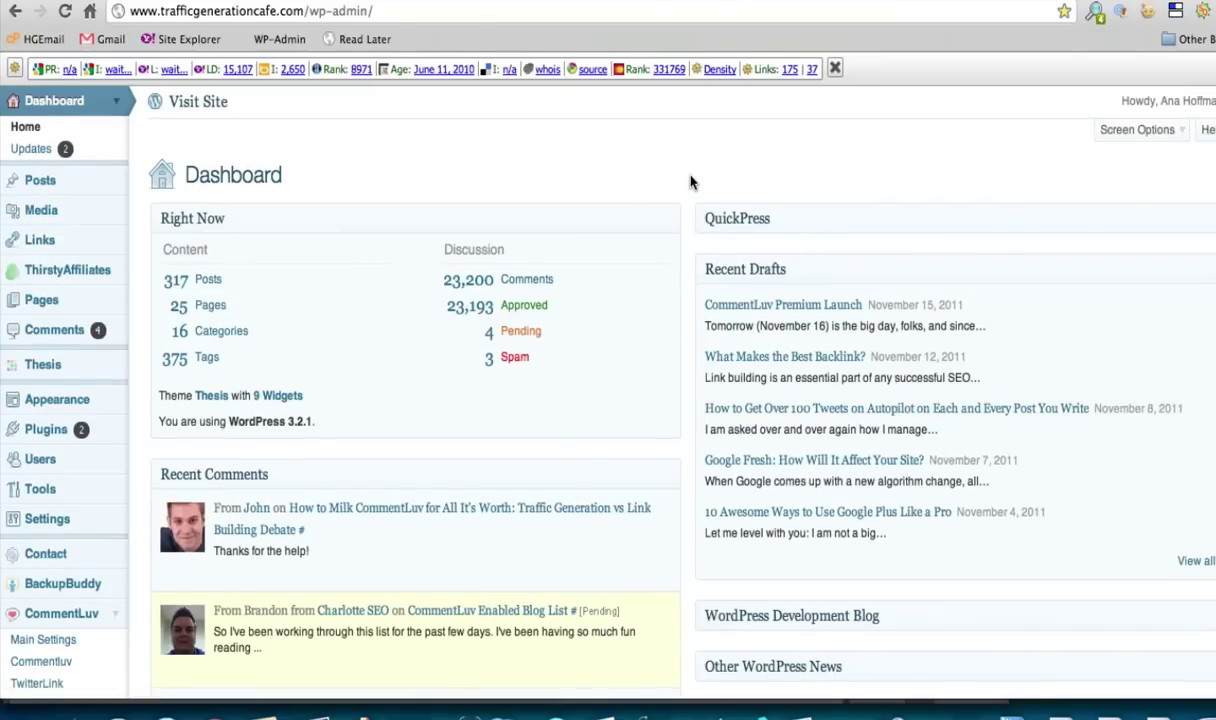
{"action": "left_click", "coordinate": [113, 104]}
{"action": "scroll", "coordinate": [507, 133], "scroll_direction": "down", "scroll_amount": 5}
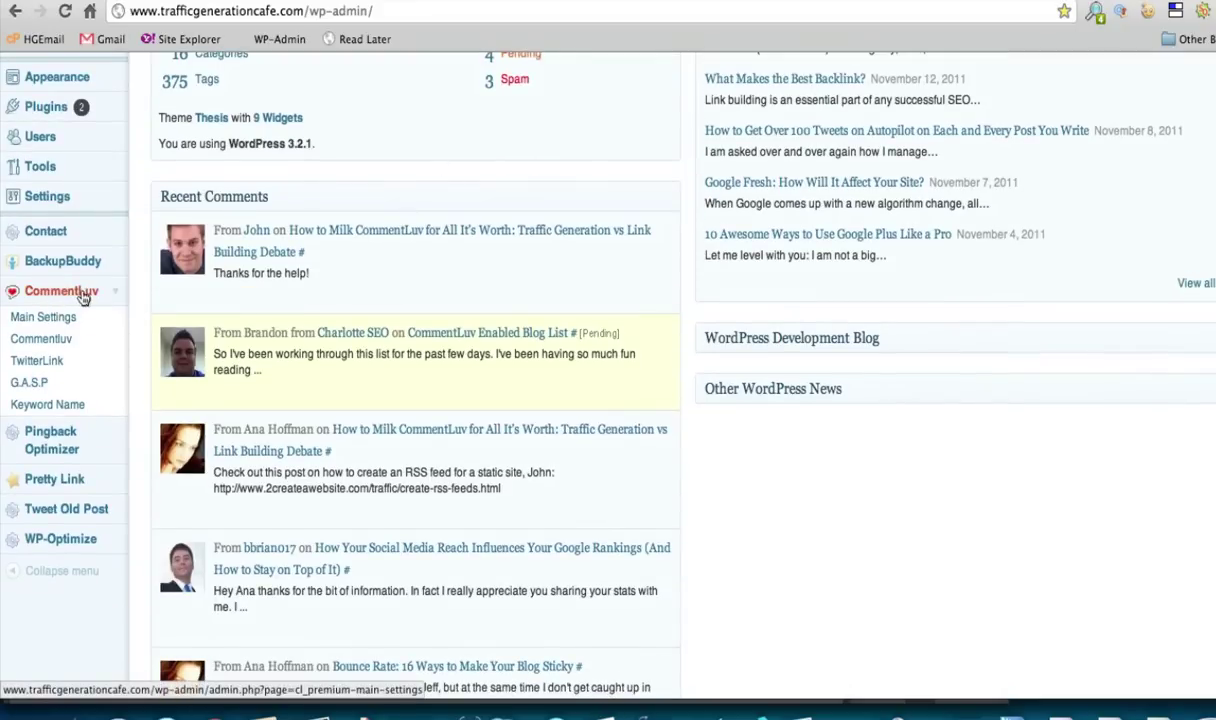
{"action": "left_click", "coordinate": [84, 293]}
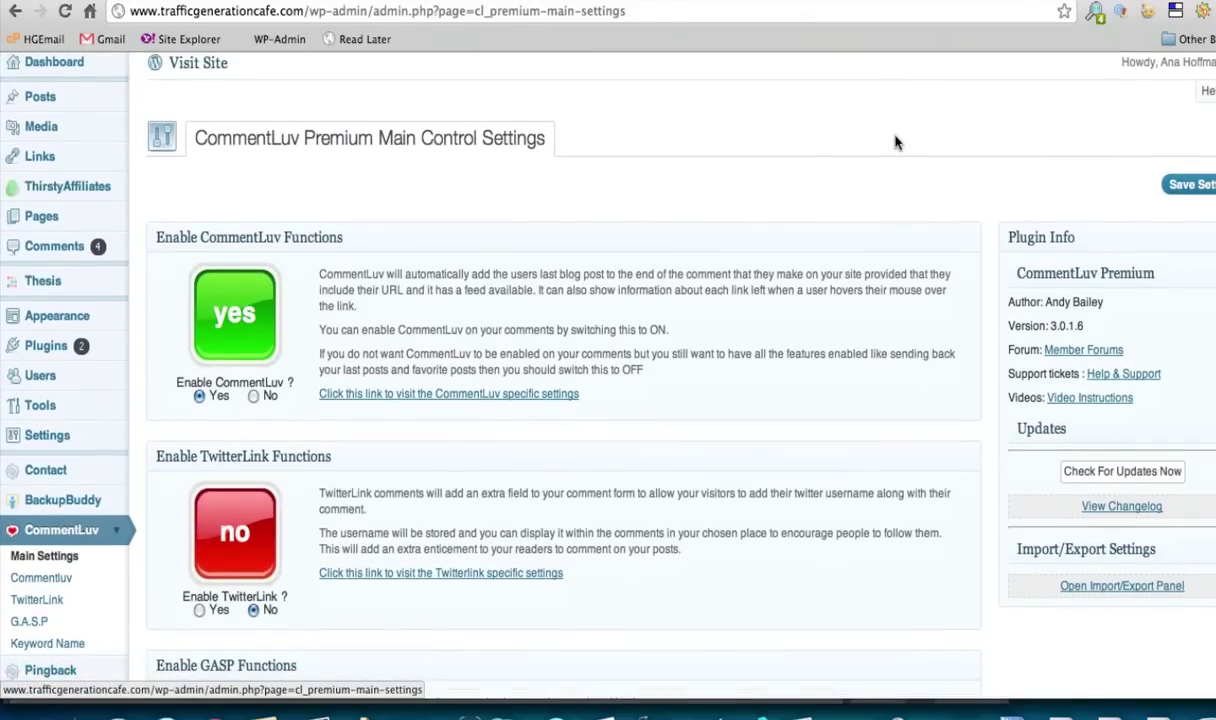
Review the CommentLuv Premium main control settings for the CommentLuv, TwitterLink, GASP and Keyword Name functions.
{"action": "scroll", "coordinate": [895, 142], "scroll_direction": "down", "scroll_amount": 3}
{"action": "scroll", "coordinate": [896, 142], "scroll_direction": "down", "scroll_amount": 2}
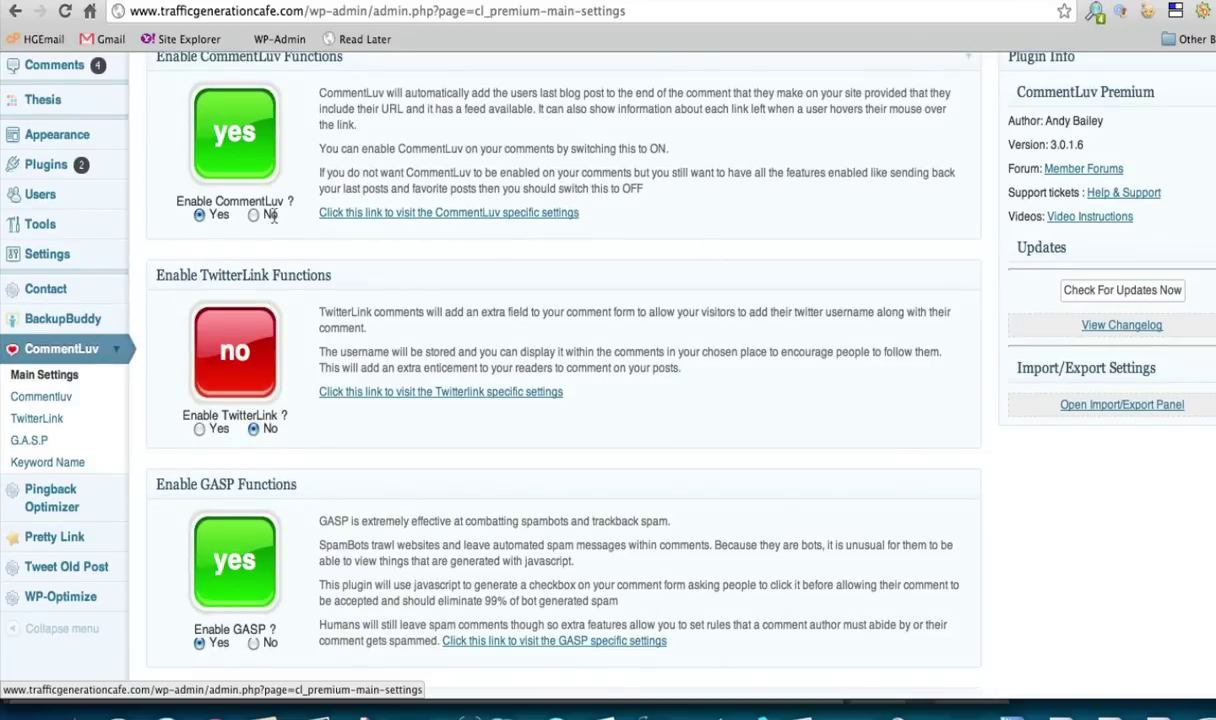
{"action": "scroll", "coordinate": [716, 185], "scroll_direction": "down", "scroll_amount": 1}
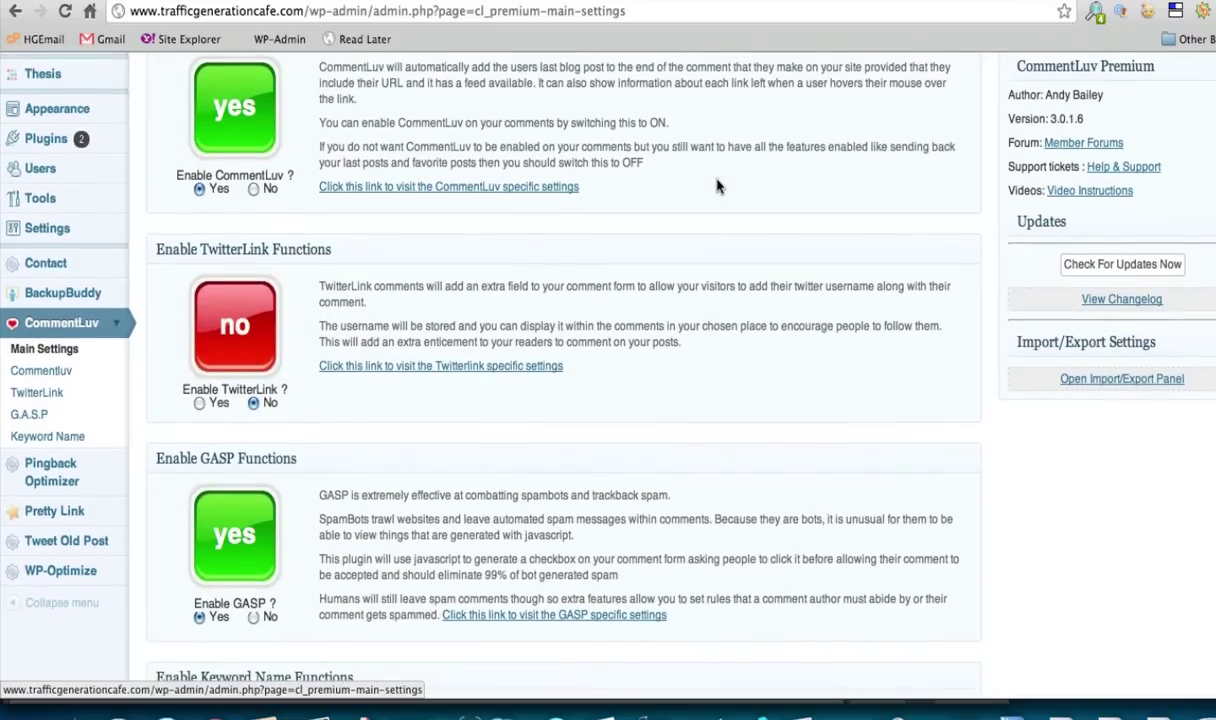
{"action": "scroll", "coordinate": [716, 185], "scroll_direction": "down", "scroll_amount": 4}
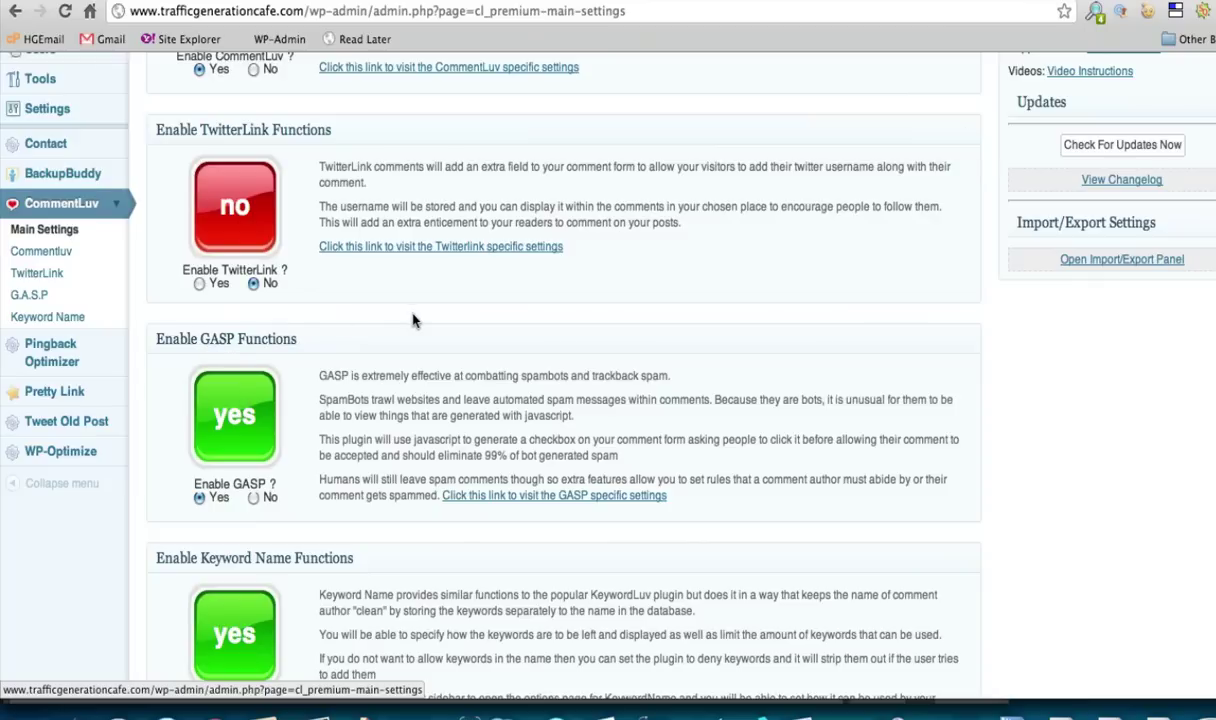
{"action": "scroll", "coordinate": [415, 320], "scroll_direction": "down", "scroll_amount": 3}
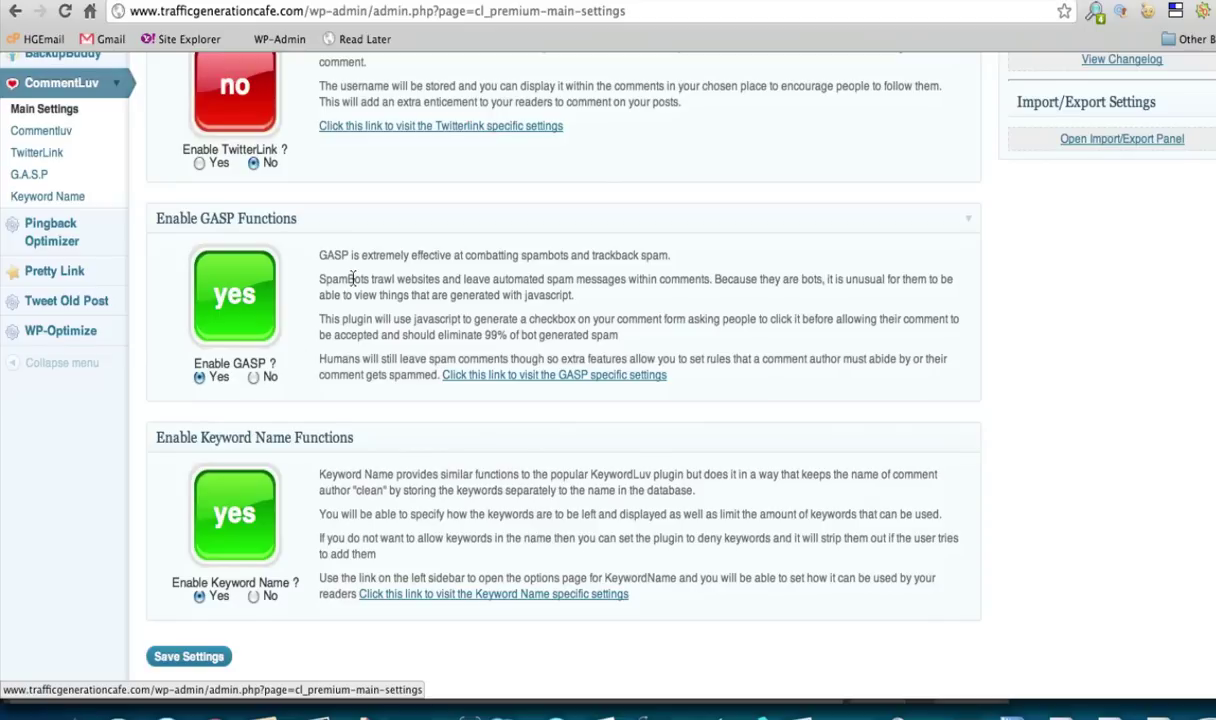
{"action": "scroll", "coordinate": [352, 279], "scroll_direction": "down", "scroll_amount": 2}
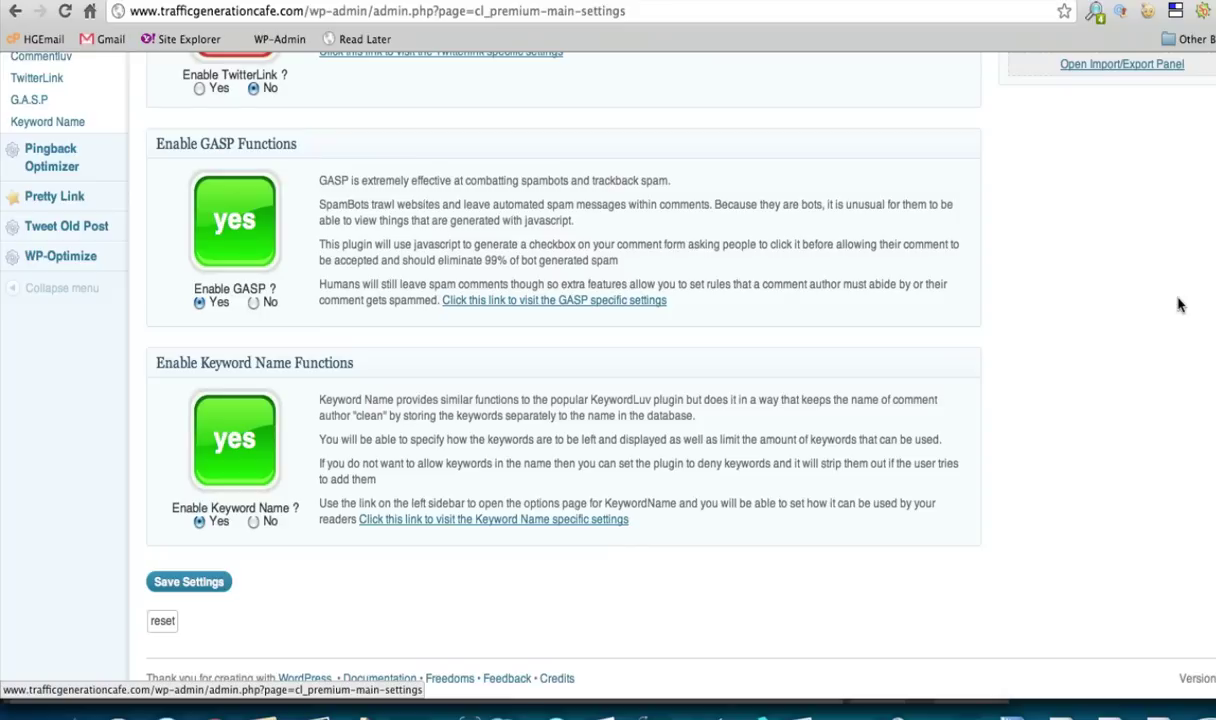
{"action": "scroll", "coordinate": [1100, 350], "scroll_direction": "up", "scroll_amount": 1}
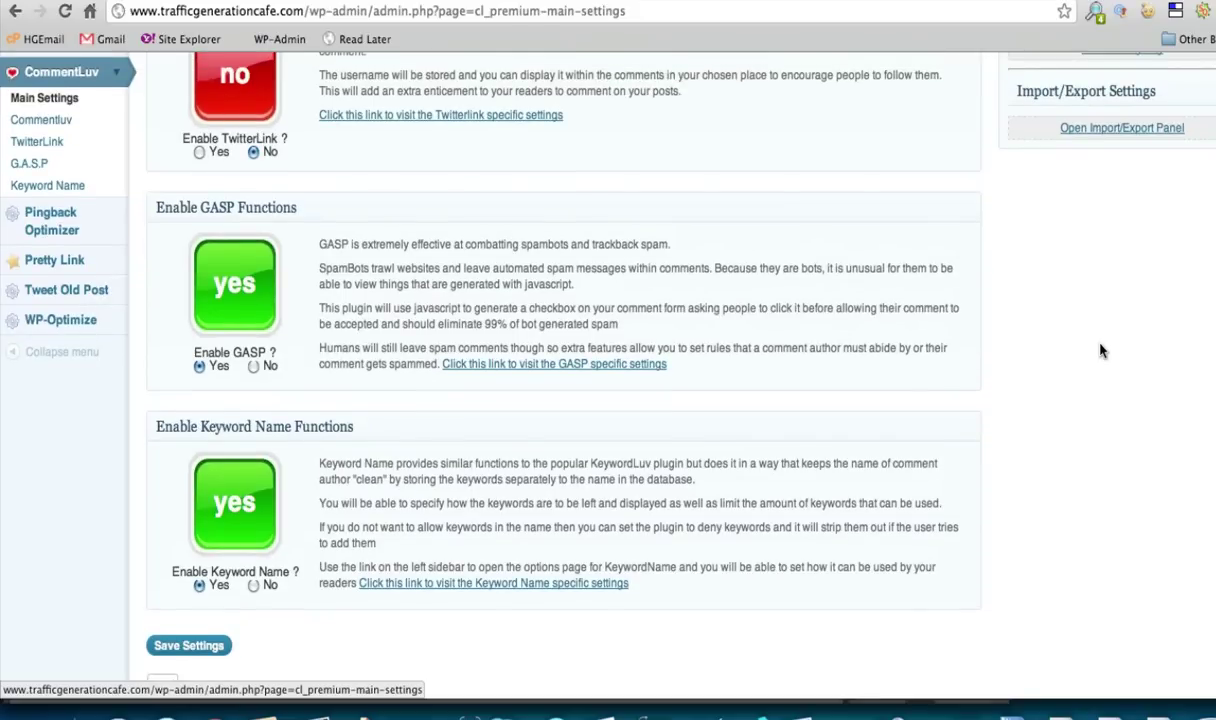
{"action": "scroll", "coordinate": [1100, 350], "scroll_direction": "up", "scroll_amount": 1}
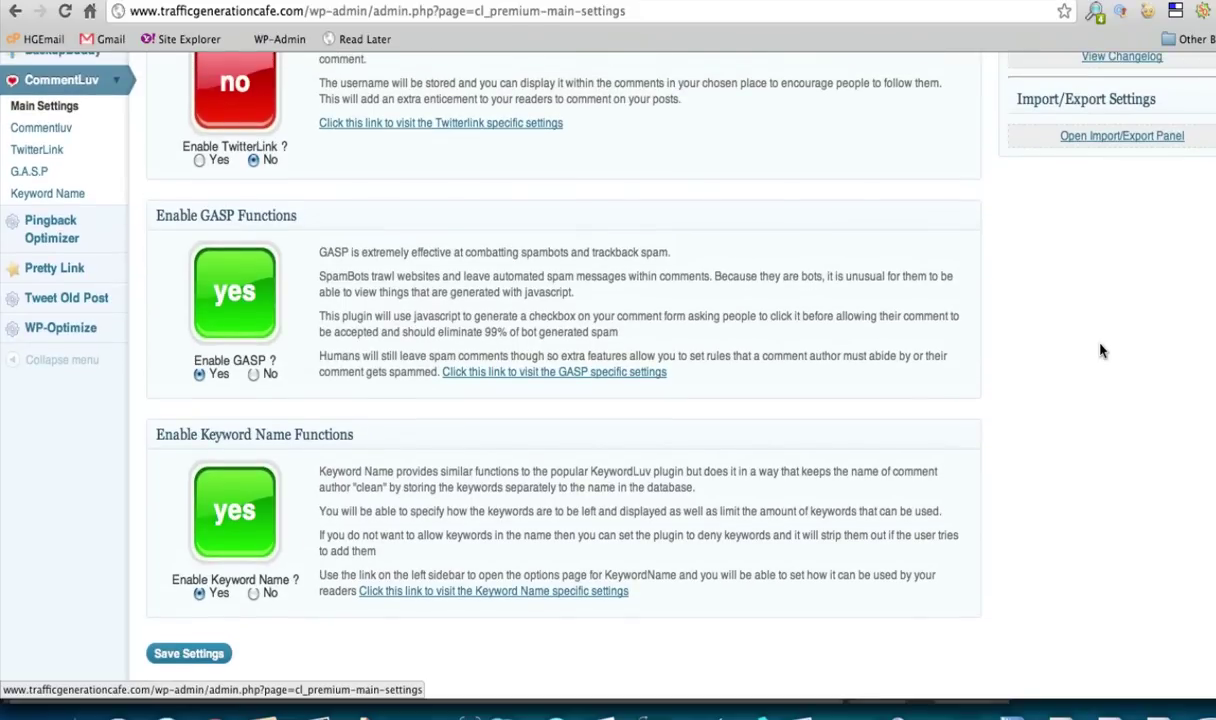
Open the CommentLuv-specific settings page of the plugin.
{"action": "left_click", "coordinate": [58, 138]}
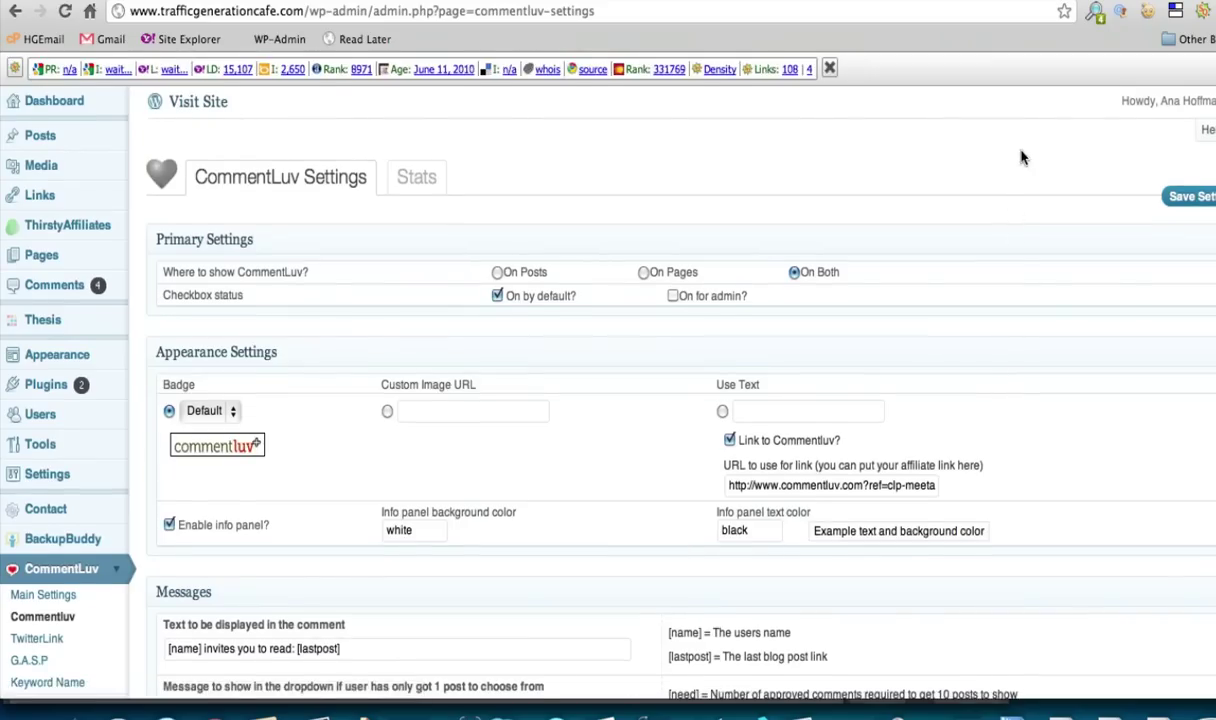
Review the Primary Settings and the badge, link and info panel options in the Appearance Settings of CommentLuv.
{"action": "scroll", "coordinate": [1021, 157], "scroll_direction": "down", "scroll_amount": 1}
{"action": "scroll", "coordinate": [1021, 157], "scroll_direction": "down", "scroll_amount": 4}
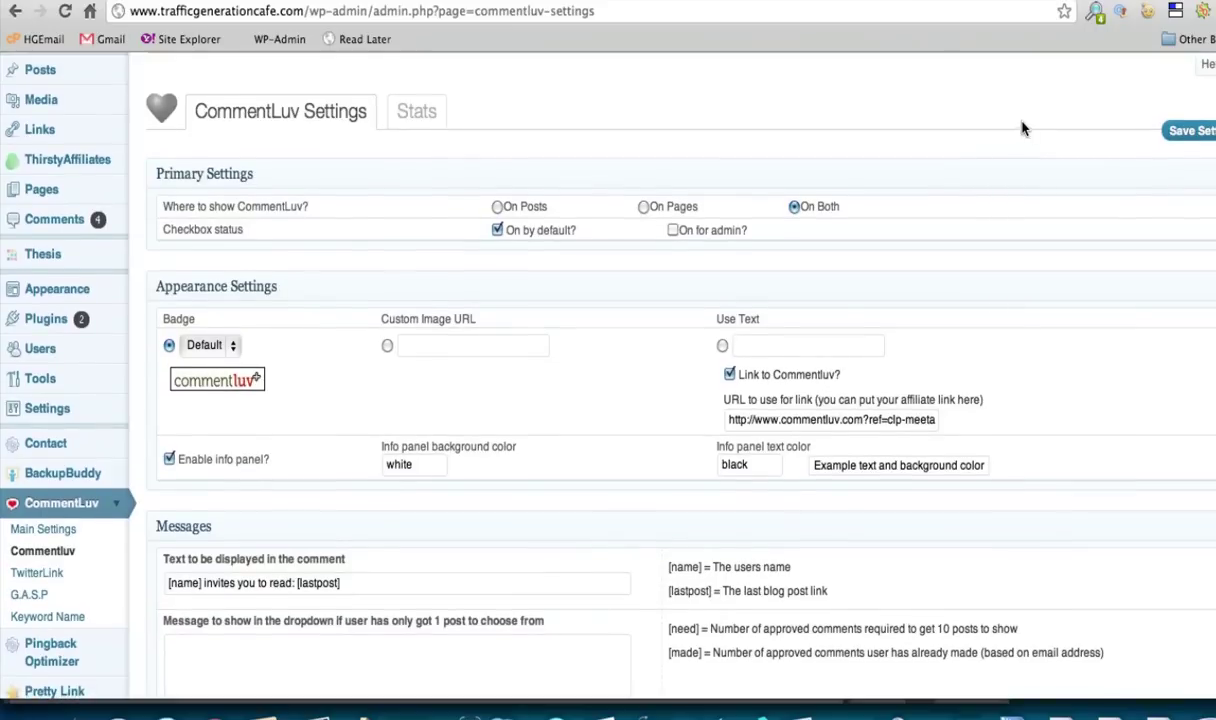
{"action": "scroll", "coordinate": [1021, 128], "scroll_direction": "down", "scroll_amount": 1}
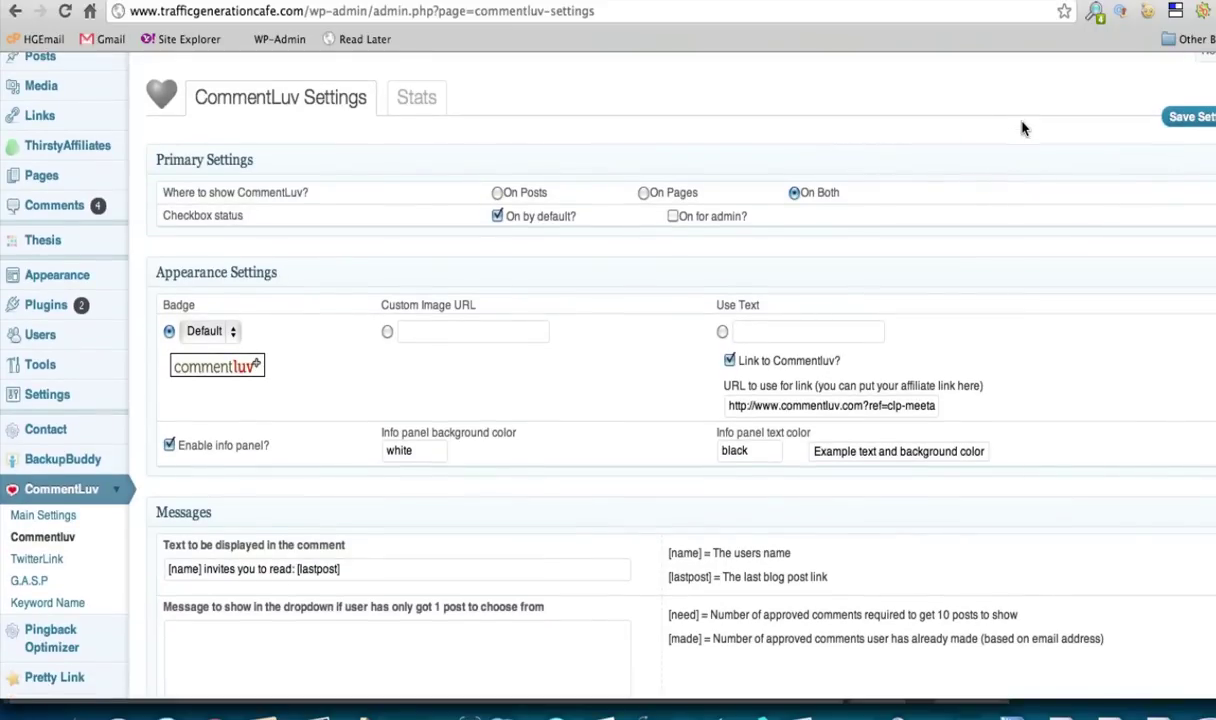
{"action": "scroll", "coordinate": [1021, 128], "scroll_direction": "down", "scroll_amount": 4}
{"action": "scroll", "coordinate": [1021, 130], "scroll_direction": "up", "scroll_amount": 3}
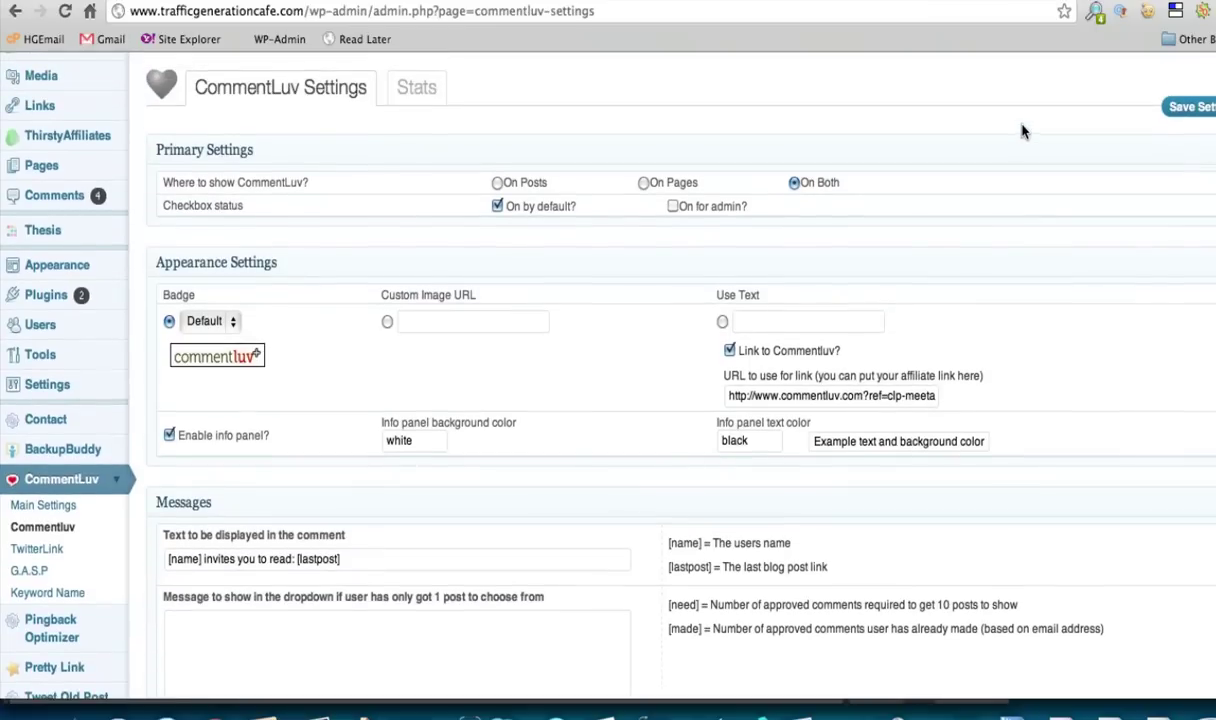
{"action": "scroll", "coordinate": [1021, 130], "scroll_direction": "down", "scroll_amount": 1}
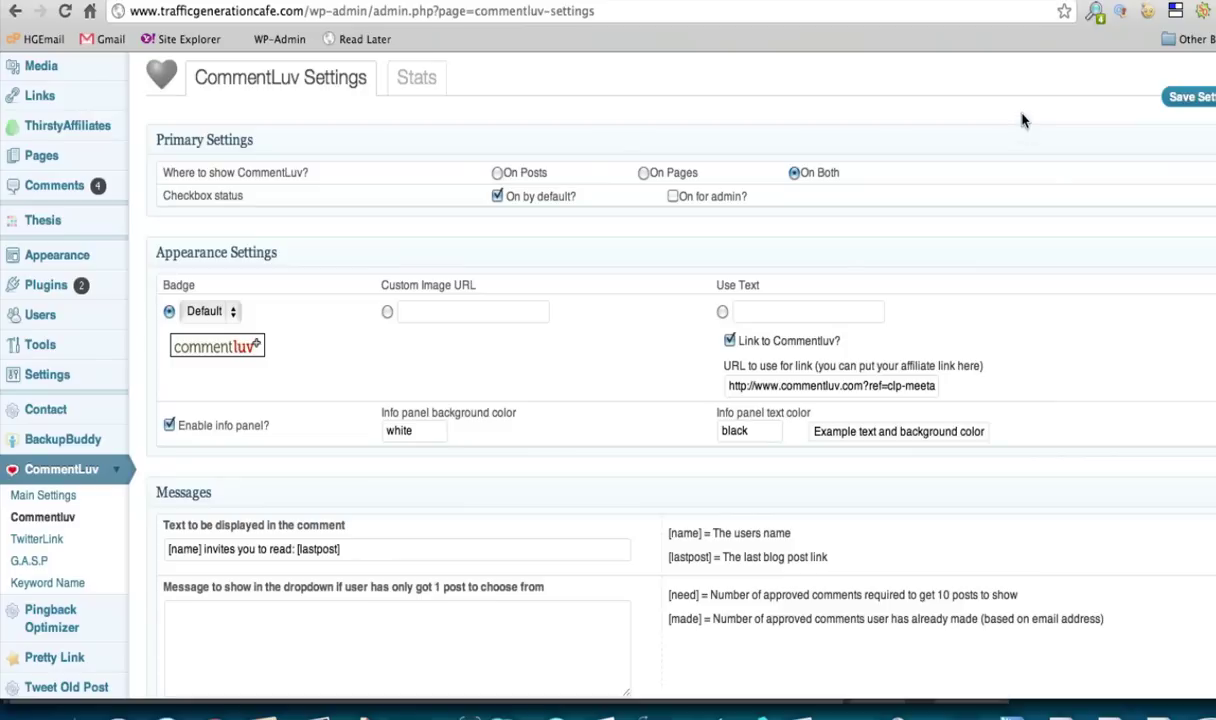
{"action": "scroll", "coordinate": [1021, 115], "scroll_direction": "down", "scroll_amount": 3}
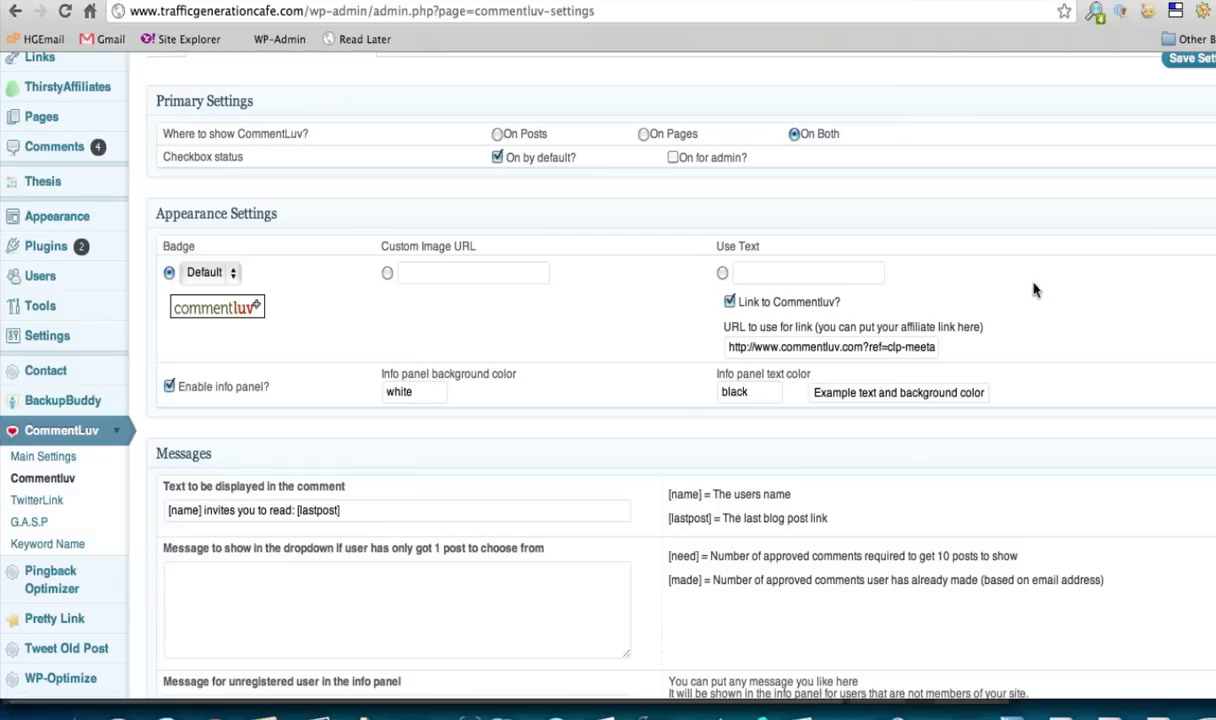
{"action": "scroll", "coordinate": [1050, 278], "scroll_direction": "down", "scroll_amount": 5}
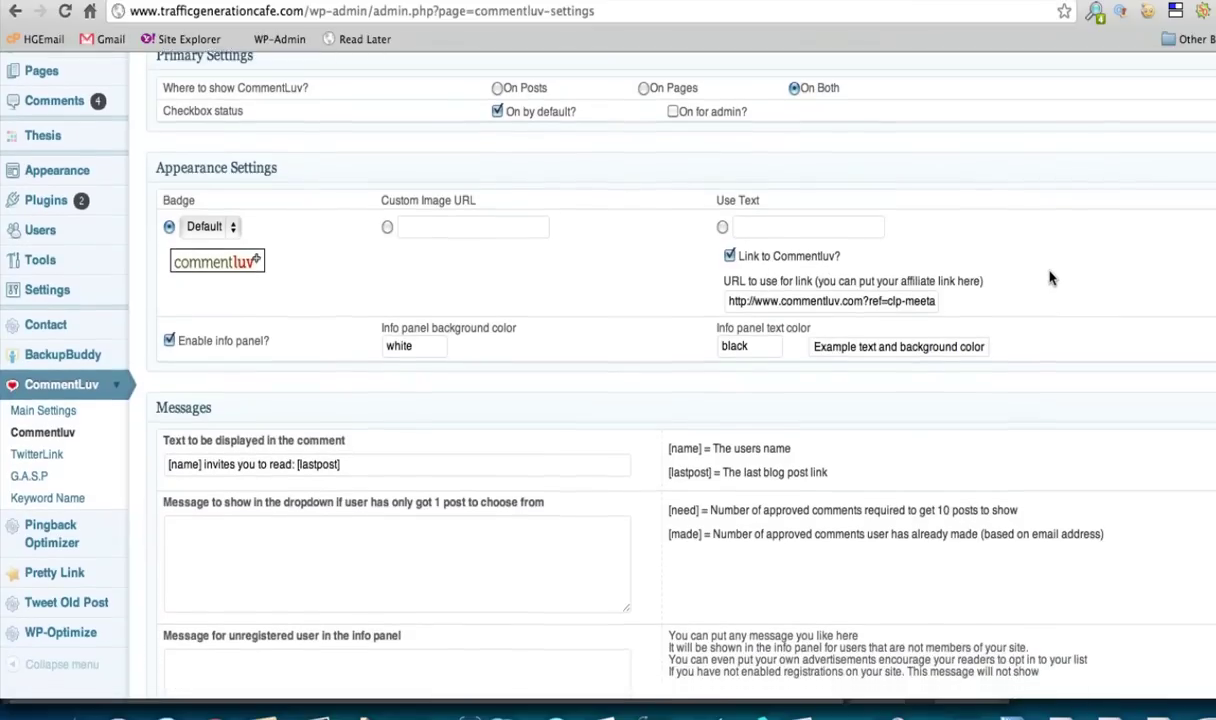
Examine the Messages settings, including the dropdown message, the unregistered user message and the text displayed in the comment.
{"action": "scroll", "coordinate": [1050, 278], "scroll_direction": "down", "scroll_amount": 2}
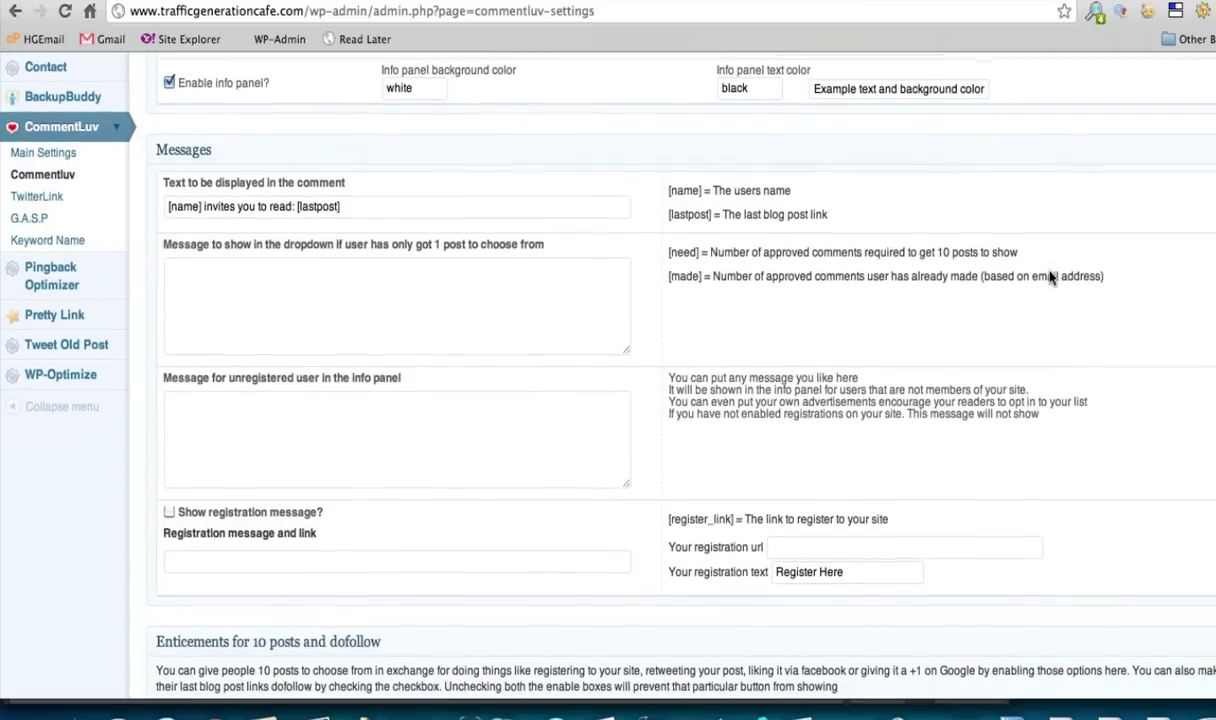
{"action": "scroll", "coordinate": [1050, 278], "scroll_direction": "down", "scroll_amount": 1}
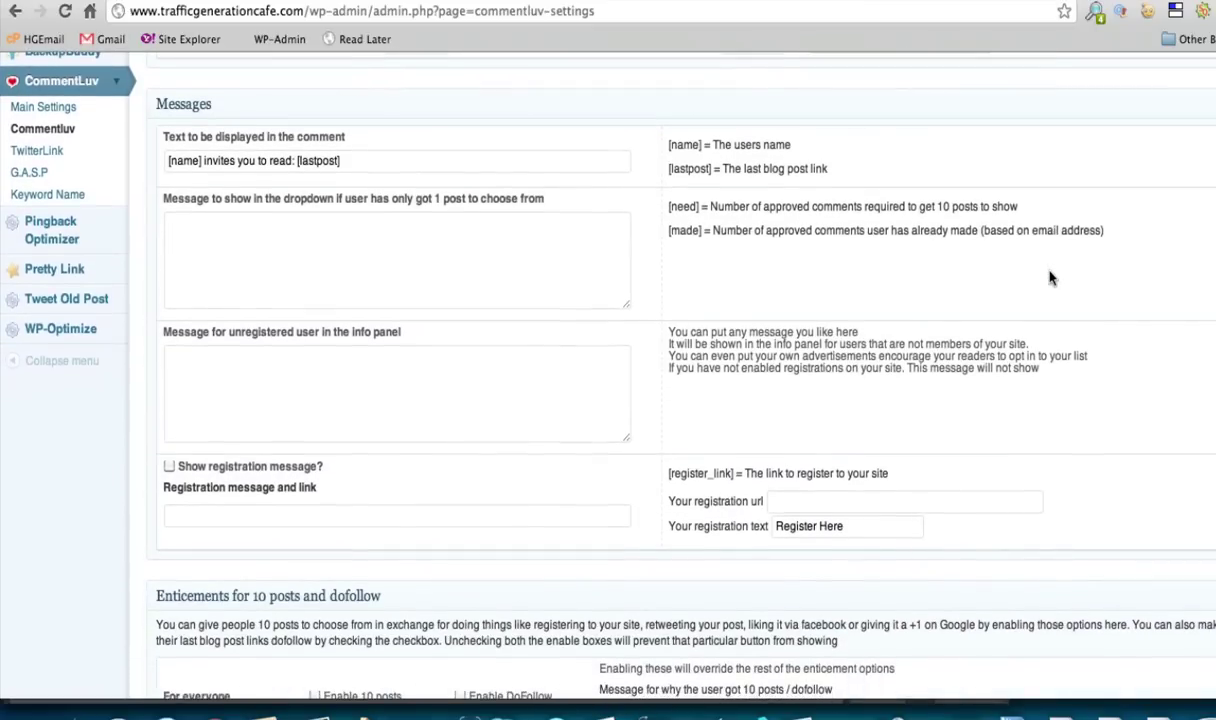
{"action": "left_click", "coordinate": [260, 249]}
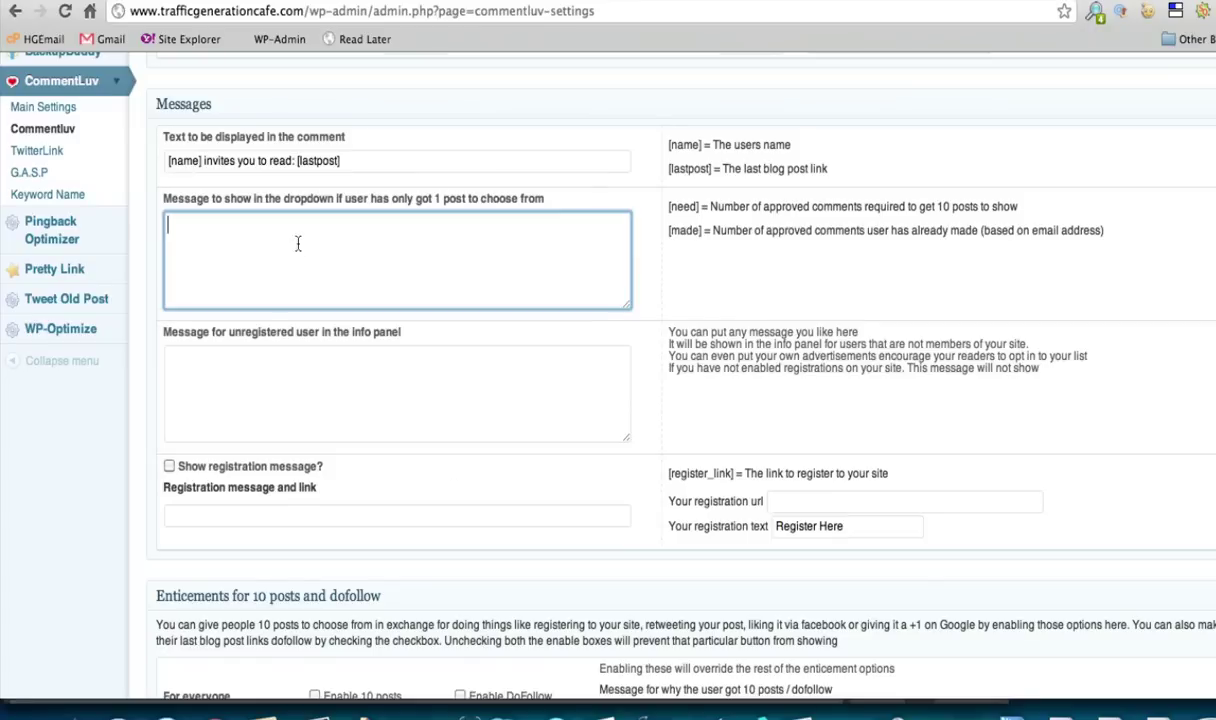
{"action": "left_click", "coordinate": [284, 384]}
{"action": "left_click", "coordinate": [283, 271]}
{"action": "triple_click", "coordinate": [308, 167]}
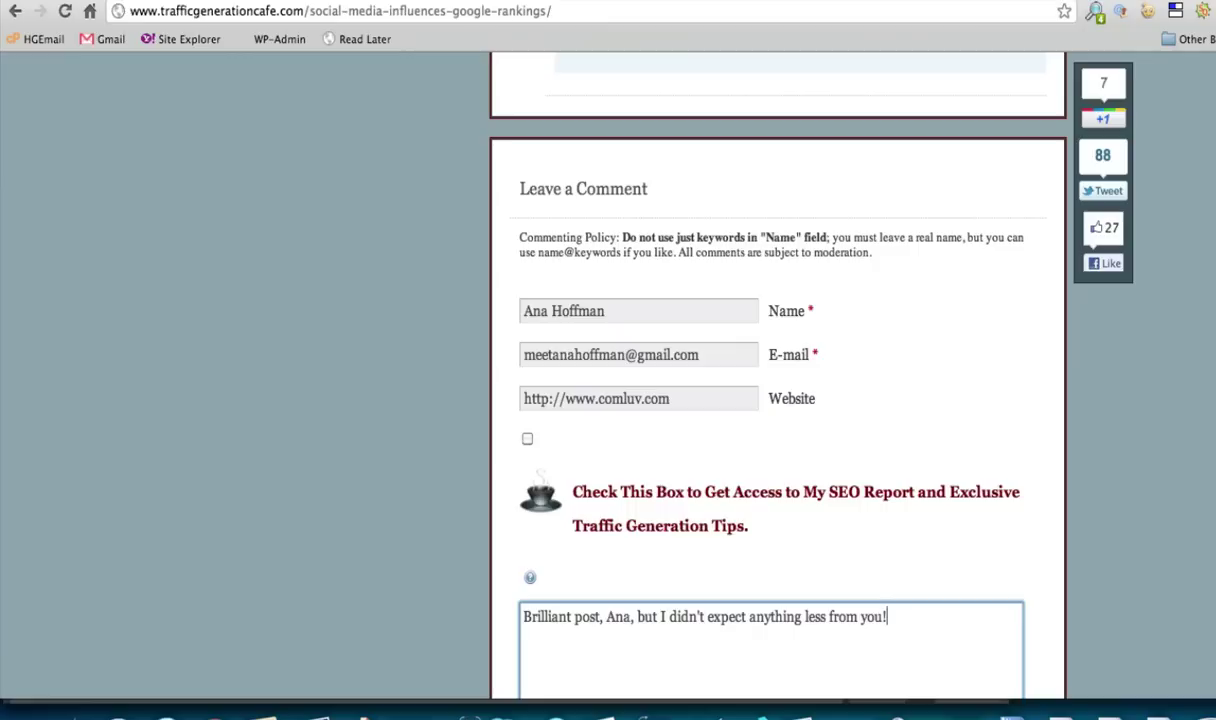
{"action": "scroll", "coordinate": [353, 340], "scroll_direction": "down", "scroll_amount": 10}
{"action": "scroll", "coordinate": [353, 340], "scroll_direction": "up", "scroll_amount": 5}
{"action": "scroll", "coordinate": [353, 340], "scroll_direction": "down", "scroll_amount": 1}
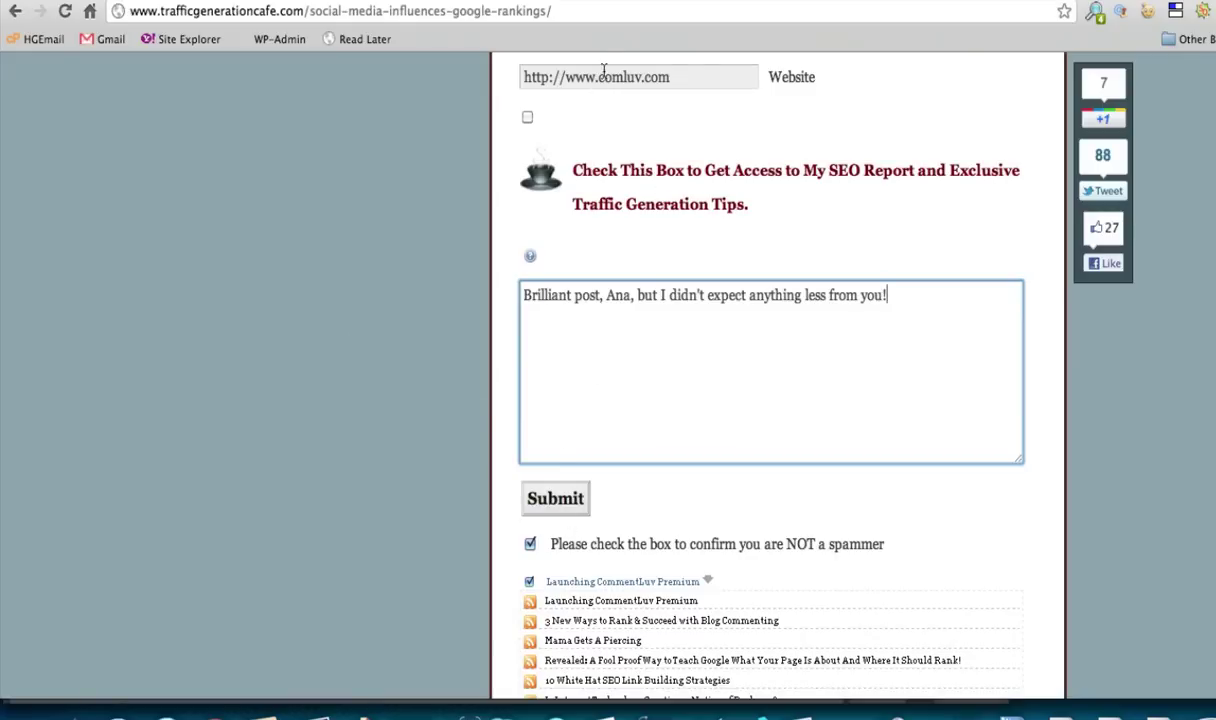
{"action": "left_click_drag", "start_coordinate": [599, 77], "coordinate": [706, 80]}
{"action": "type", "text": "ttp://www.tra"}
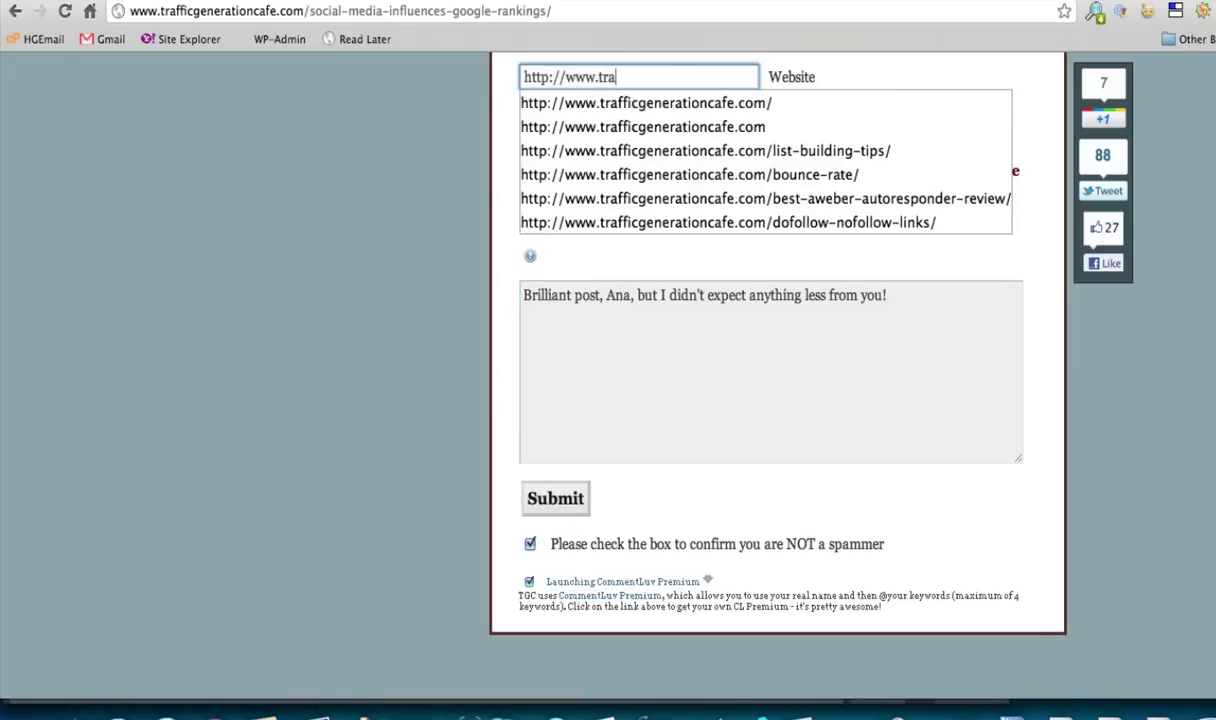
{"action": "key", "text": "Down"}
{"action": "key", "text": "Return"}
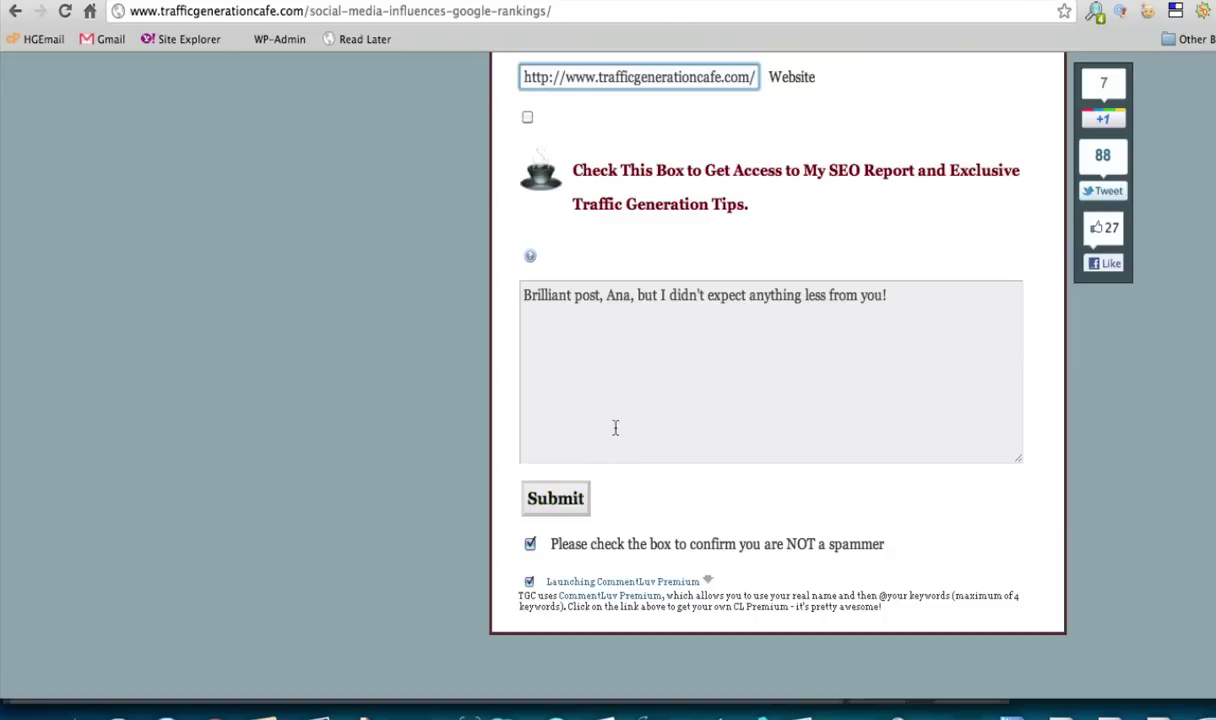
{"action": "left_click", "coordinate": [558, 505]}
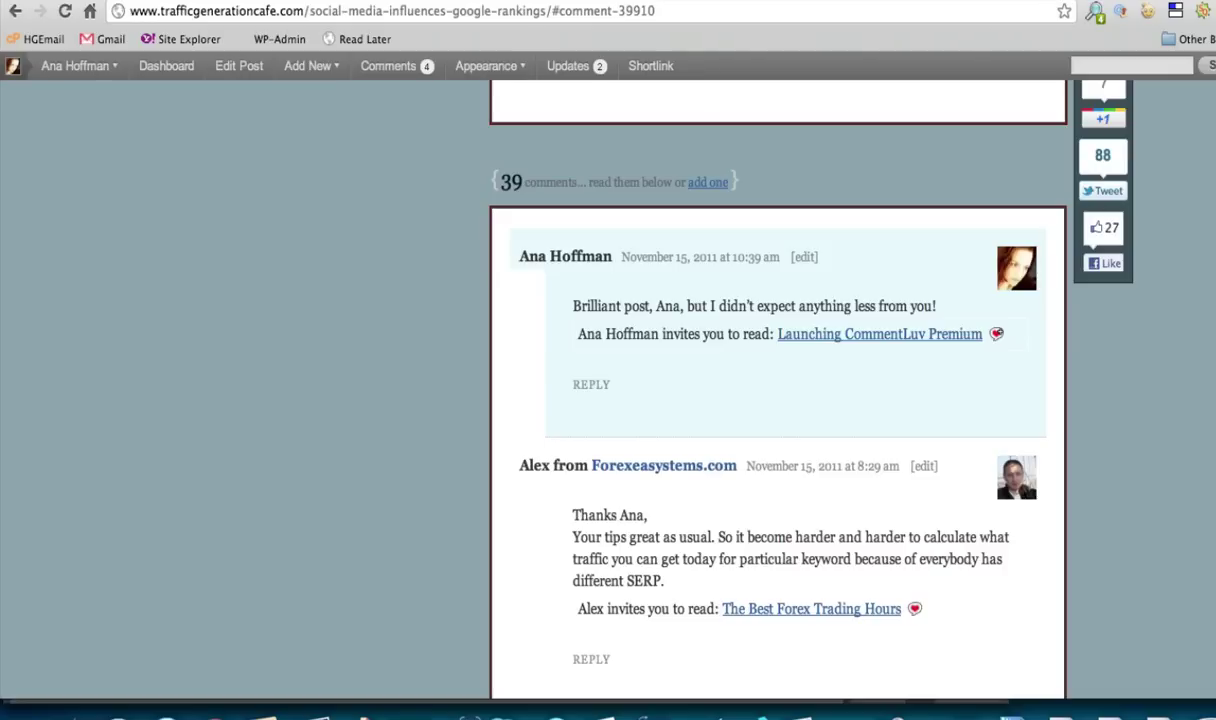
Compare the last-post line under the new comment with the [name] and [lastpost] template in CommentLuv's Messages settings.
{"action": "scroll", "coordinate": [426, 397], "scroll_direction": "down", "scroll_amount": 1}
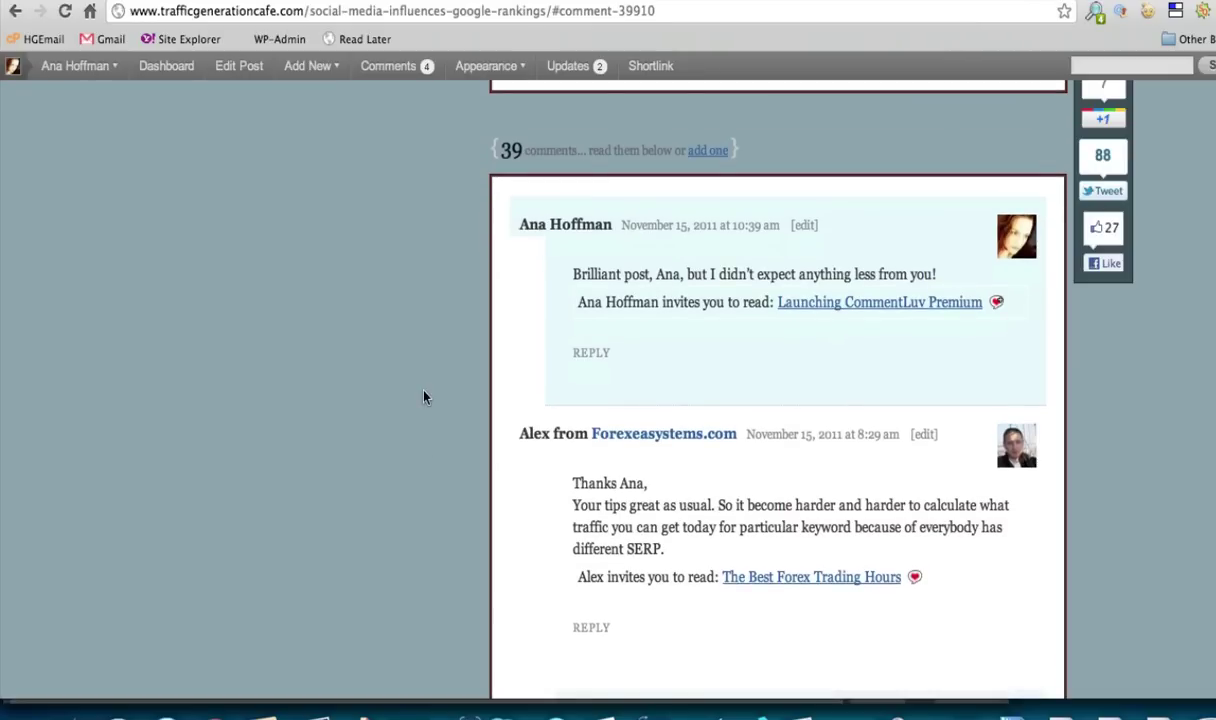
{"action": "left_click_drag", "start_coordinate": [578, 303], "coordinate": [773, 313]}
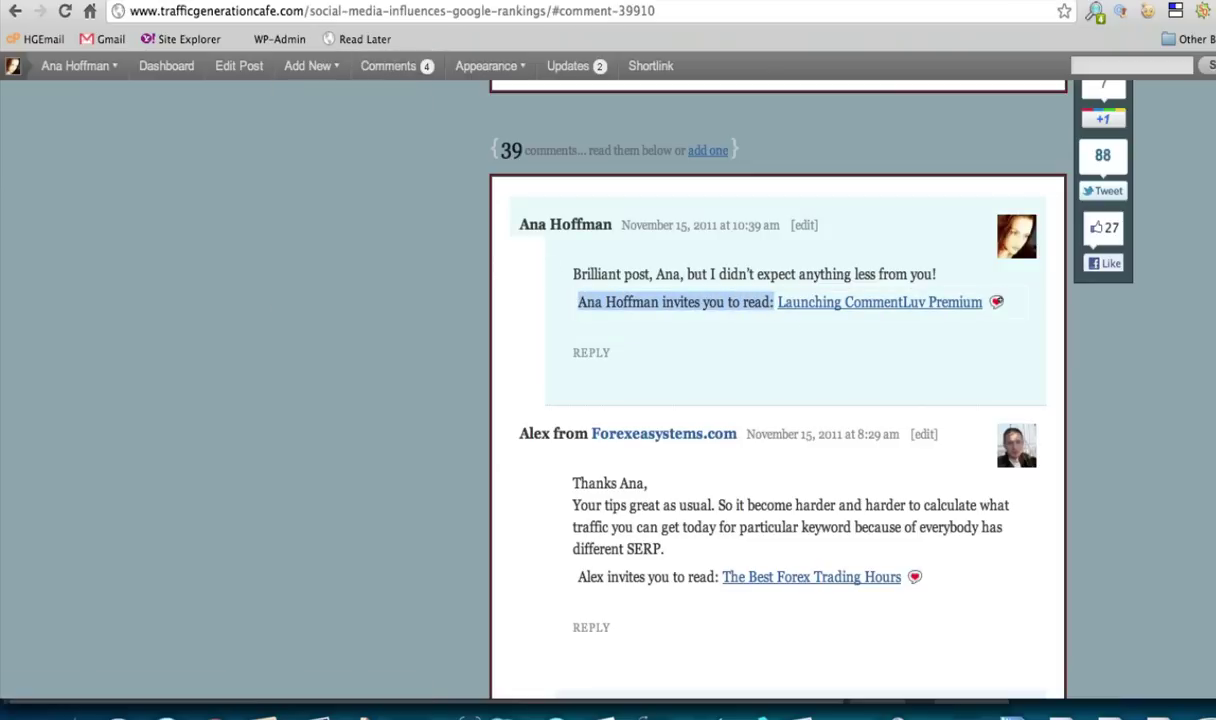
{"action": "left_click", "coordinate": [172, 1]}
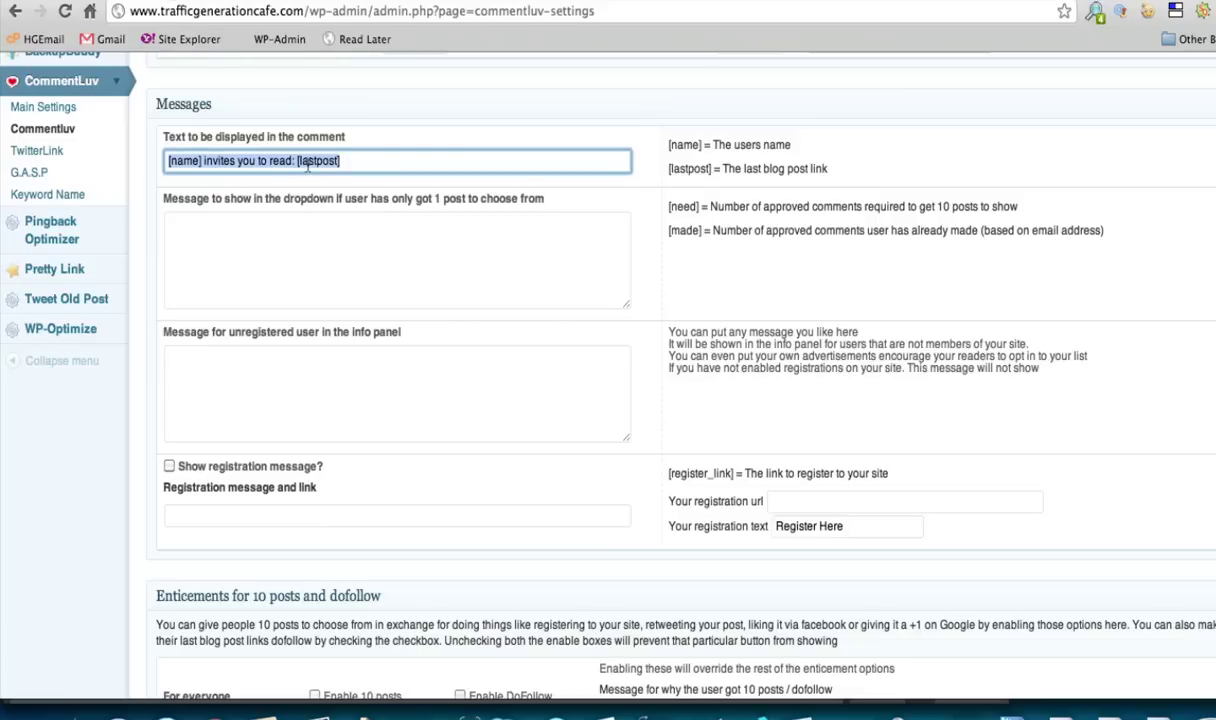
{"action": "left_click", "coordinate": [204, 163]}
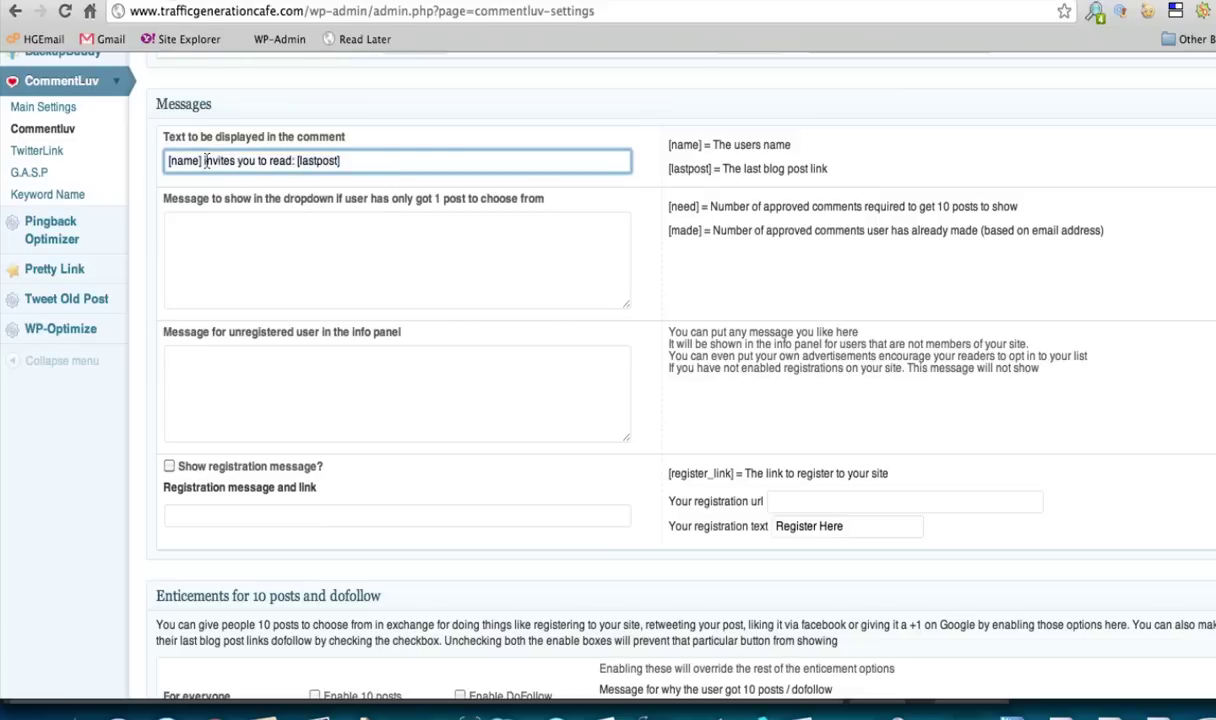
{"action": "left_click_drag", "start_coordinate": [201, 163], "coordinate": [151, 163]}
{"action": "left_click", "coordinate": [297, 163]}
{"action": "left_click_drag", "start_coordinate": [297, 163], "coordinate": [366, 168]}
{"action": "left_click", "coordinate": [1157, 360]}
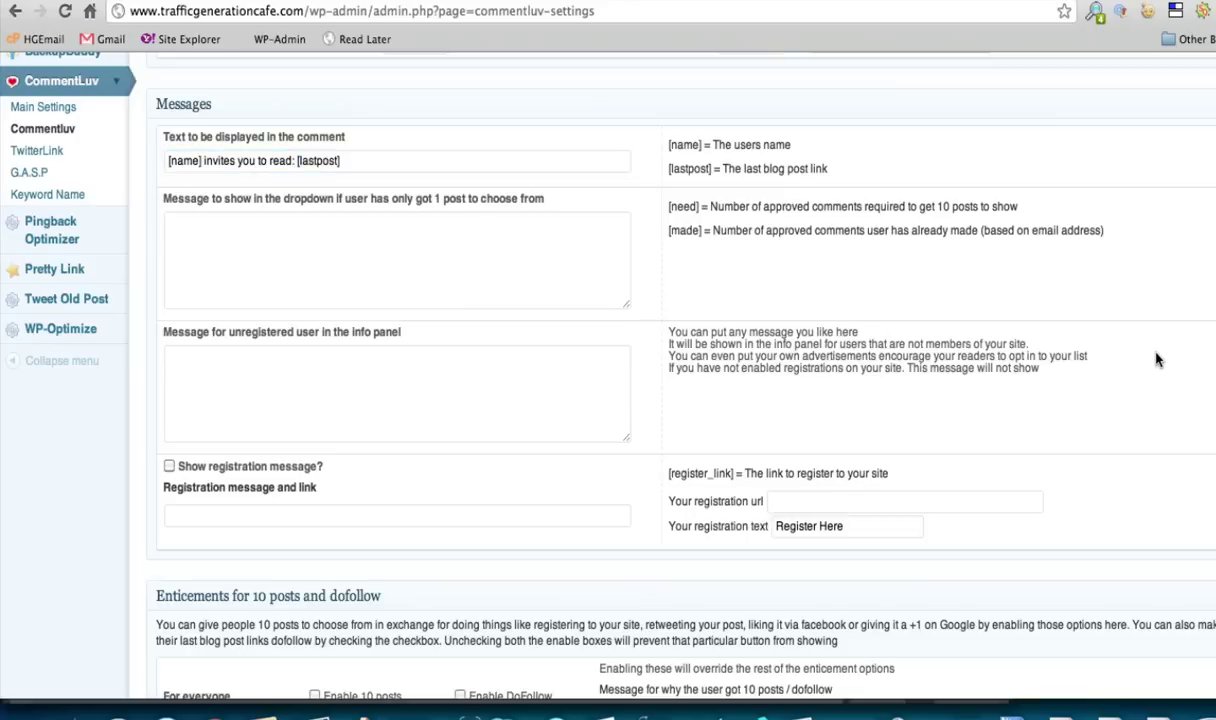
Review the enticements for 10 posts and dofollow, from the For everyone option down to the Google +1, ReTweet and Facebook Like options.
{"action": "scroll", "coordinate": [1157, 360], "scroll_direction": "down", "scroll_amount": 8}
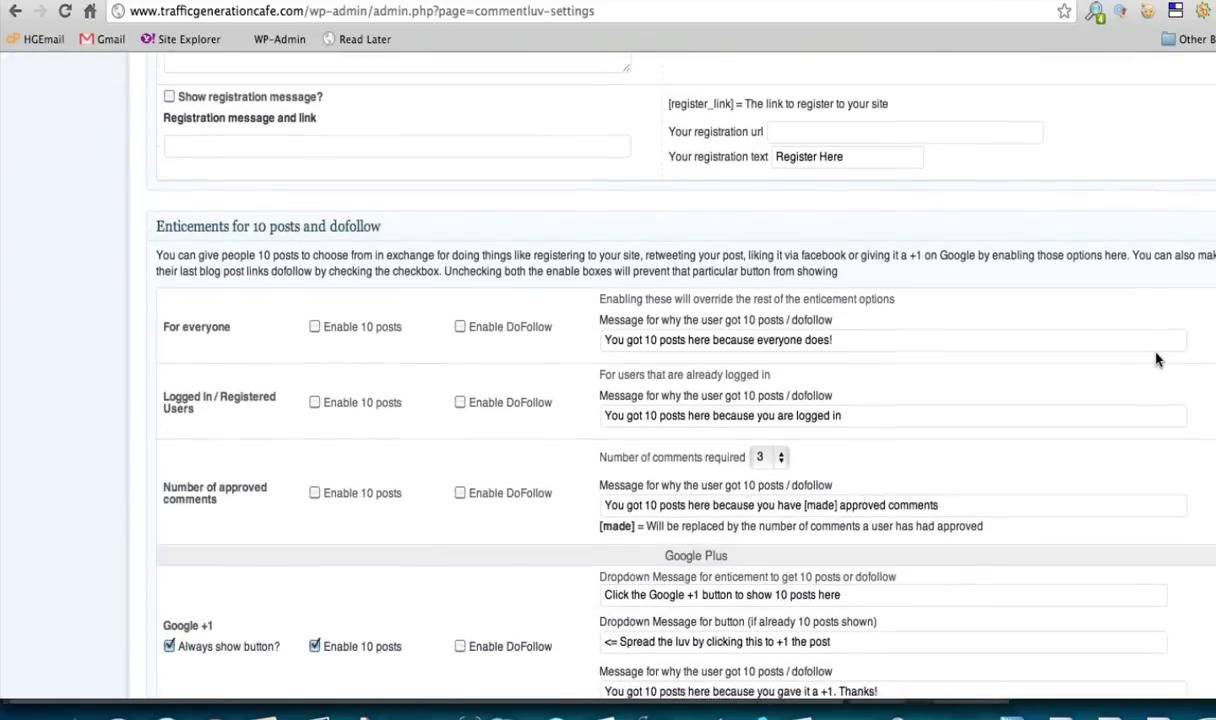
{"action": "scroll", "coordinate": [1157, 360], "scroll_direction": "down", "scroll_amount": 2}
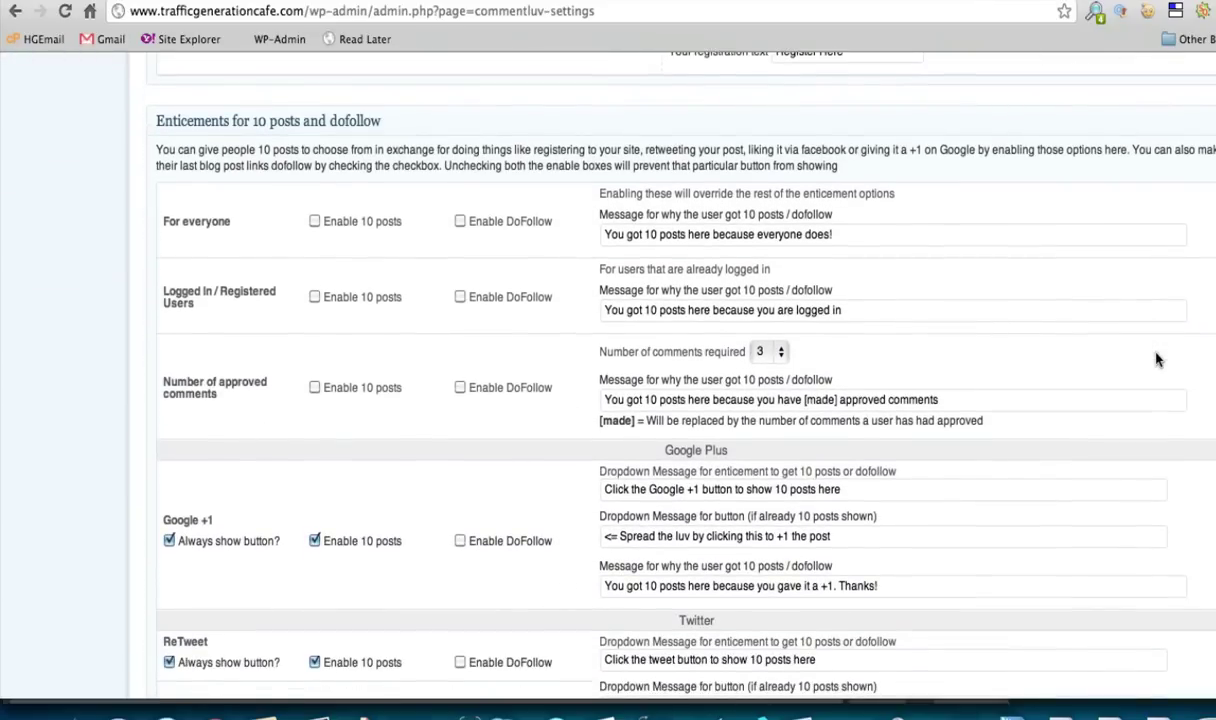
{"action": "scroll", "coordinate": [1157, 360], "scroll_direction": "down", "scroll_amount": 1}
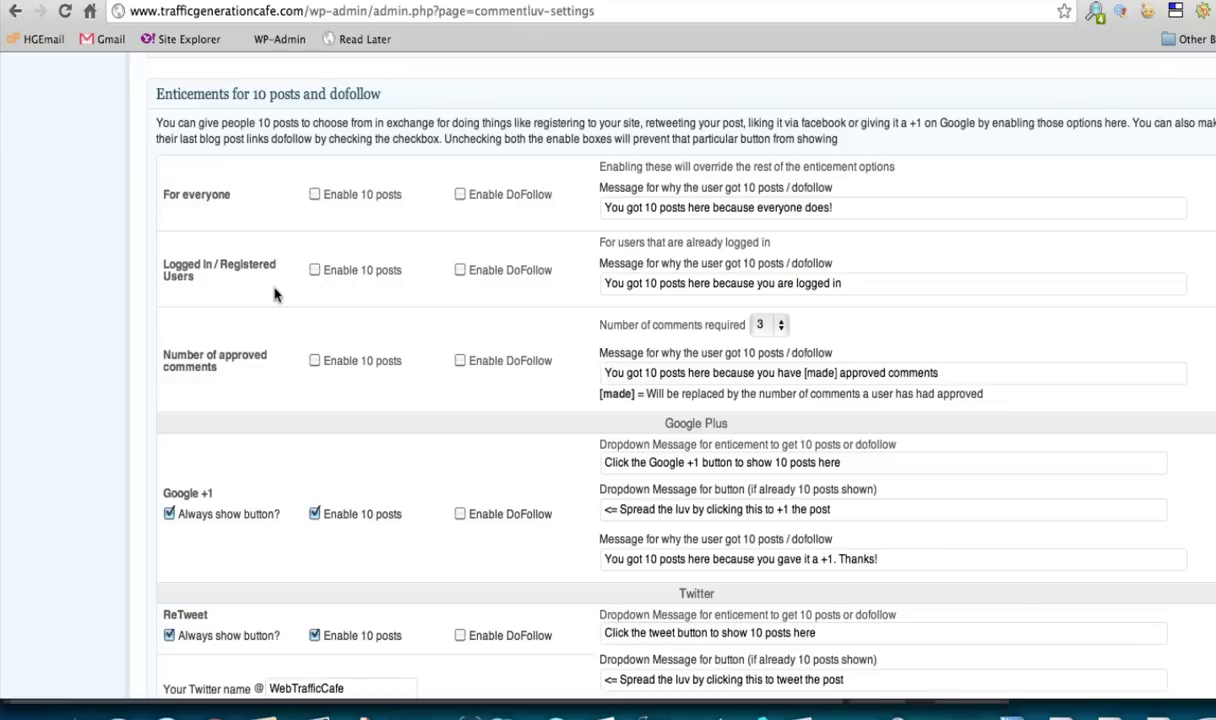
{"action": "scroll", "coordinate": [272, 285], "scroll_direction": "down", "scroll_amount": 1}
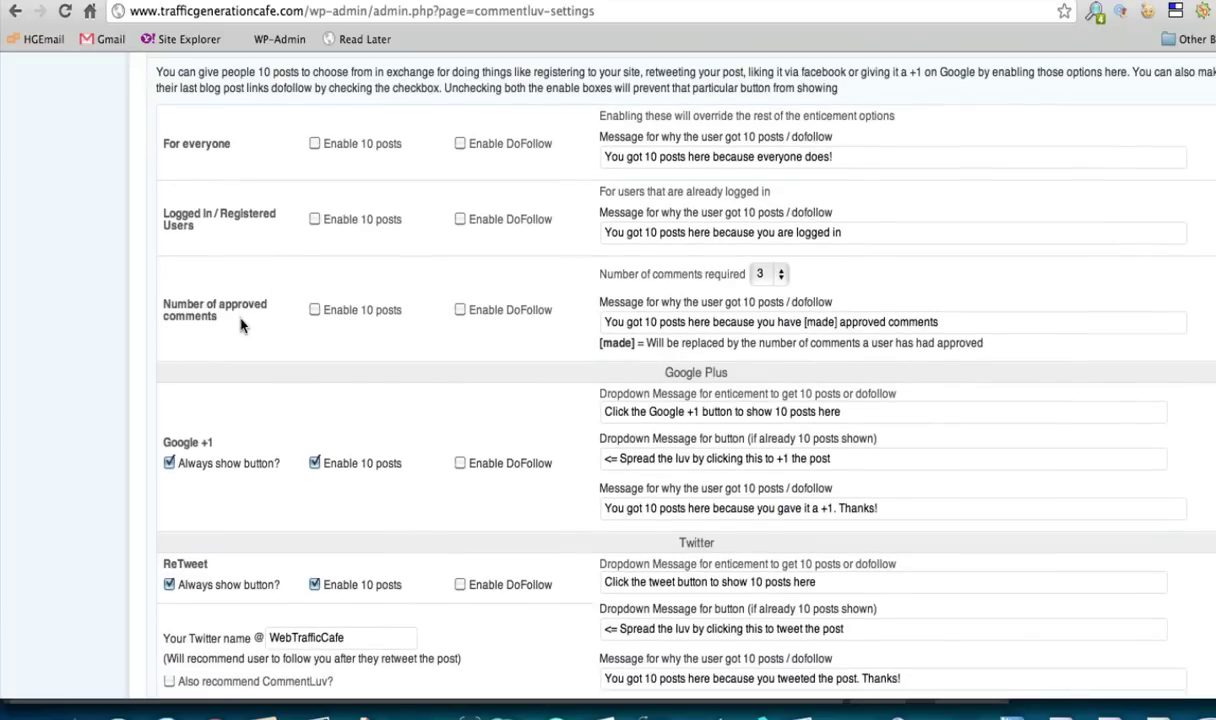
{"action": "scroll", "coordinate": [240, 323], "scroll_direction": "down", "scroll_amount": 3}
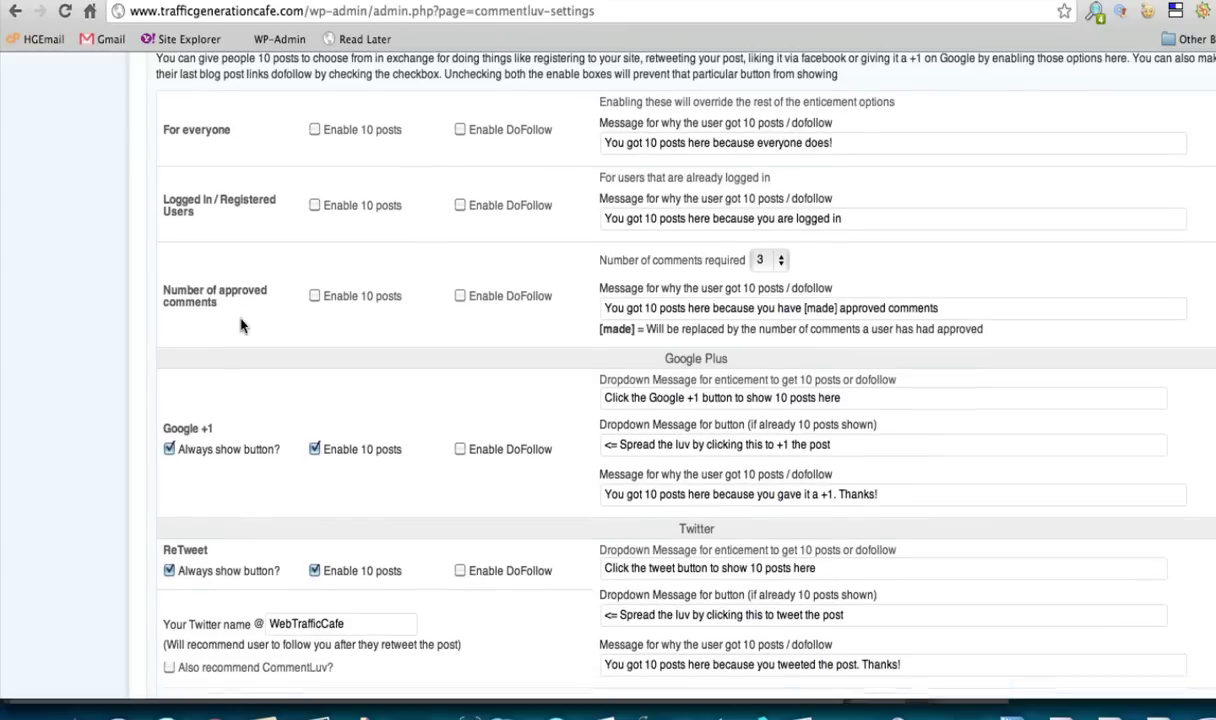
{"action": "scroll", "coordinate": [240, 323], "scroll_direction": "down", "scroll_amount": 4}
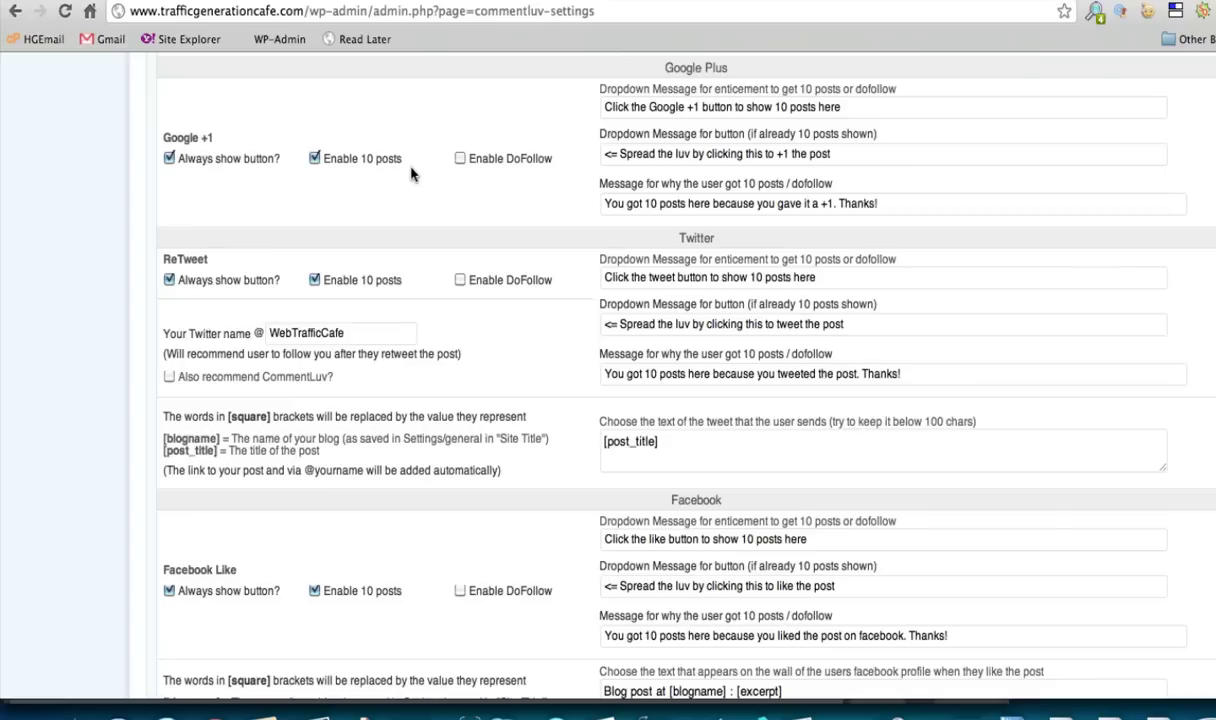
{"action": "scroll", "coordinate": [410, 174], "scroll_direction": "down", "scroll_amount": 1}
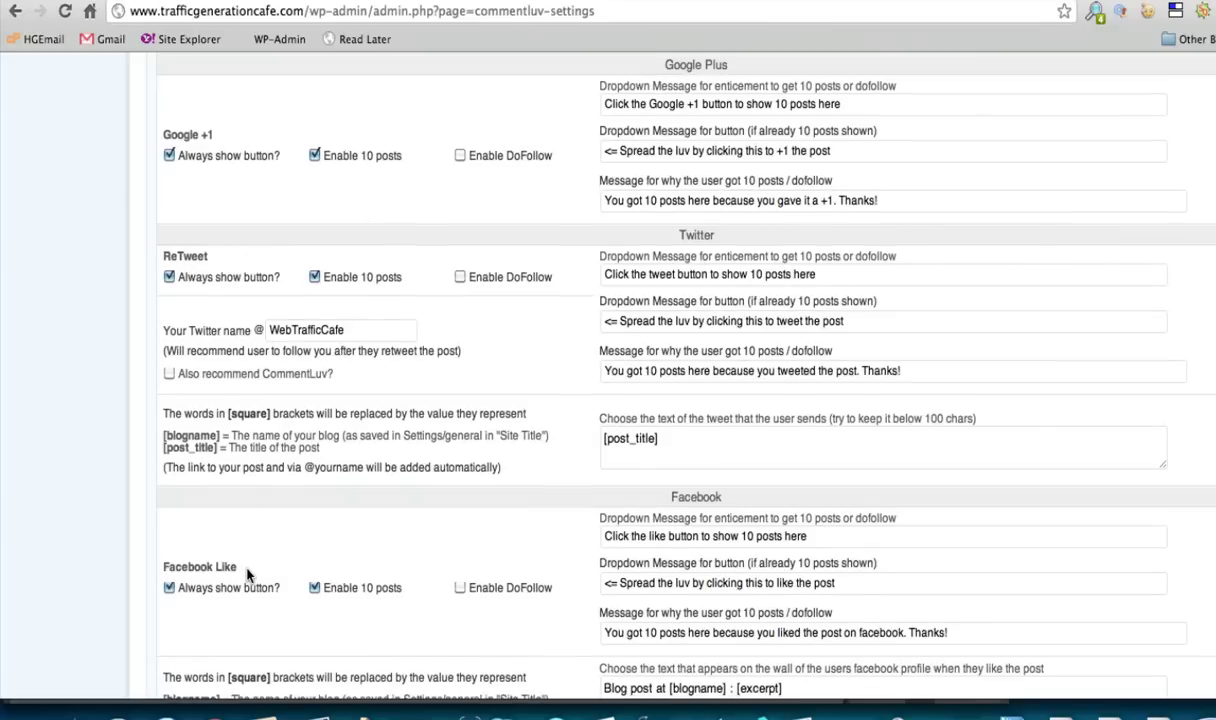
Examine the Google +1 DoFollow option and the Twitter name field in the ReTweet enticement settings.
{"action": "left_click", "coordinate": [460, 156]}
{"action": "scroll", "coordinate": [519, 192], "scroll_direction": "down", "scroll_amount": 1}
{"action": "left_click", "coordinate": [328, 310]}
{"action": "double_click", "coordinate": [328, 310]}
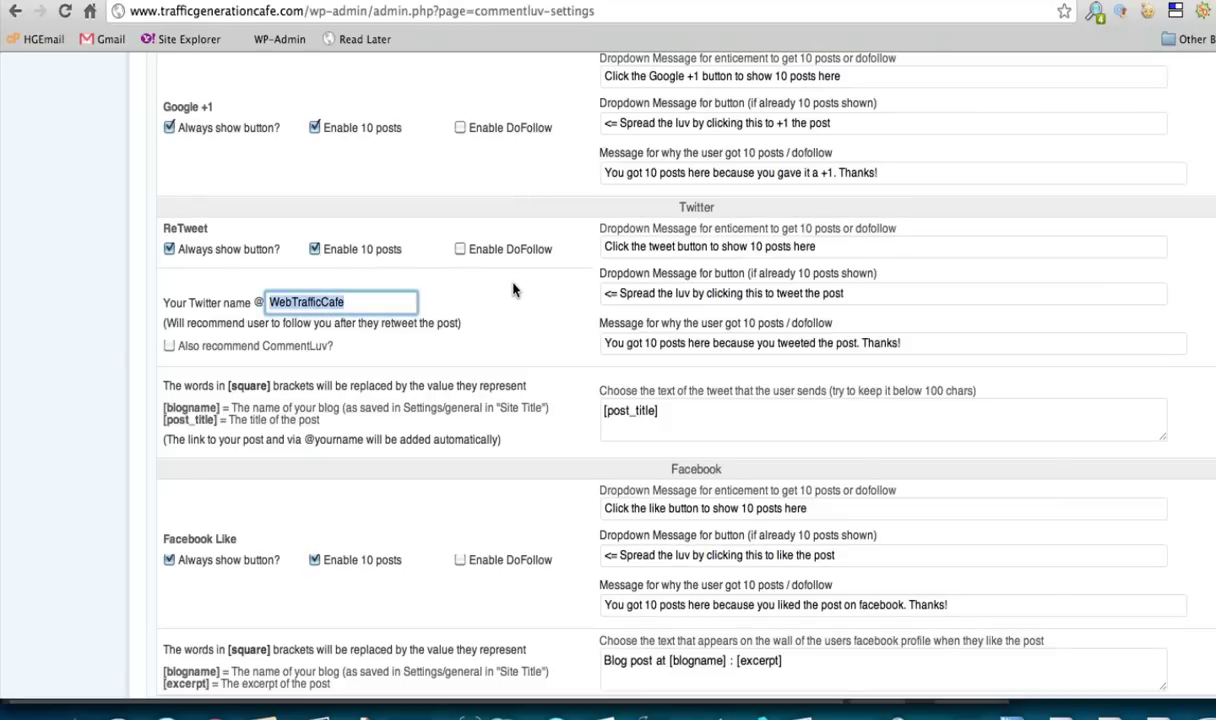
{"action": "scroll", "coordinate": [513, 289], "scroll_direction": "down", "scroll_amount": 1}
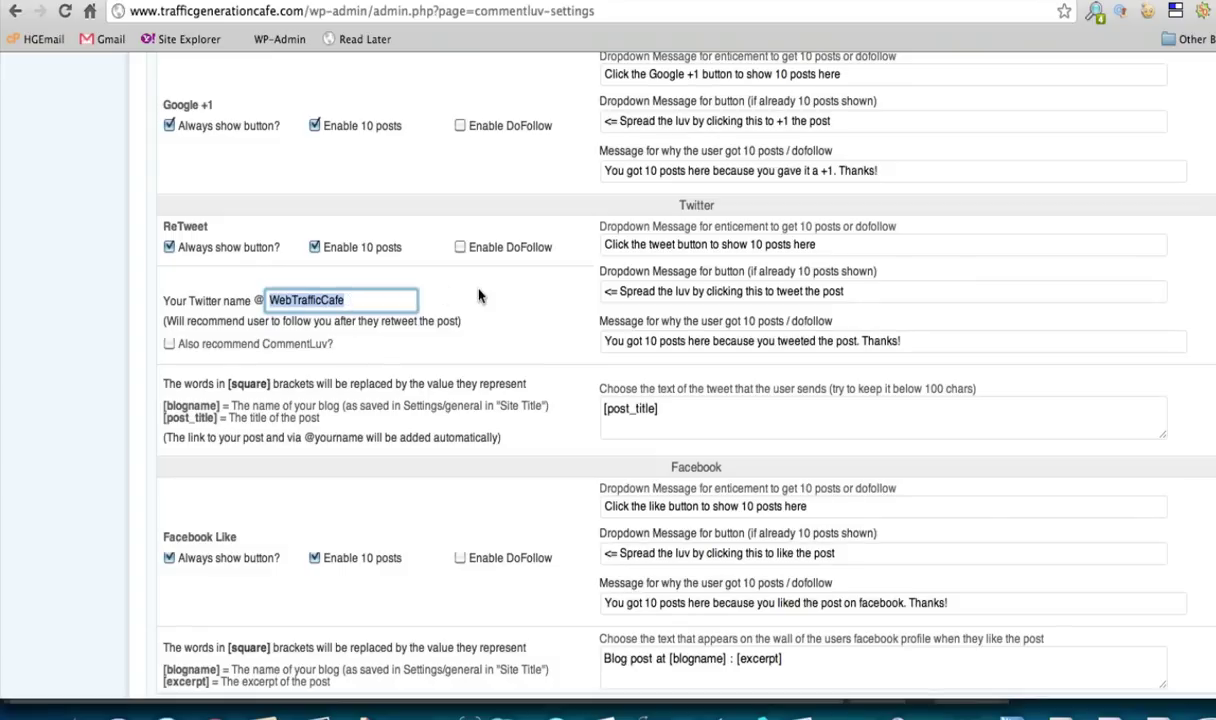
{"action": "left_click", "coordinate": [527, 294]}
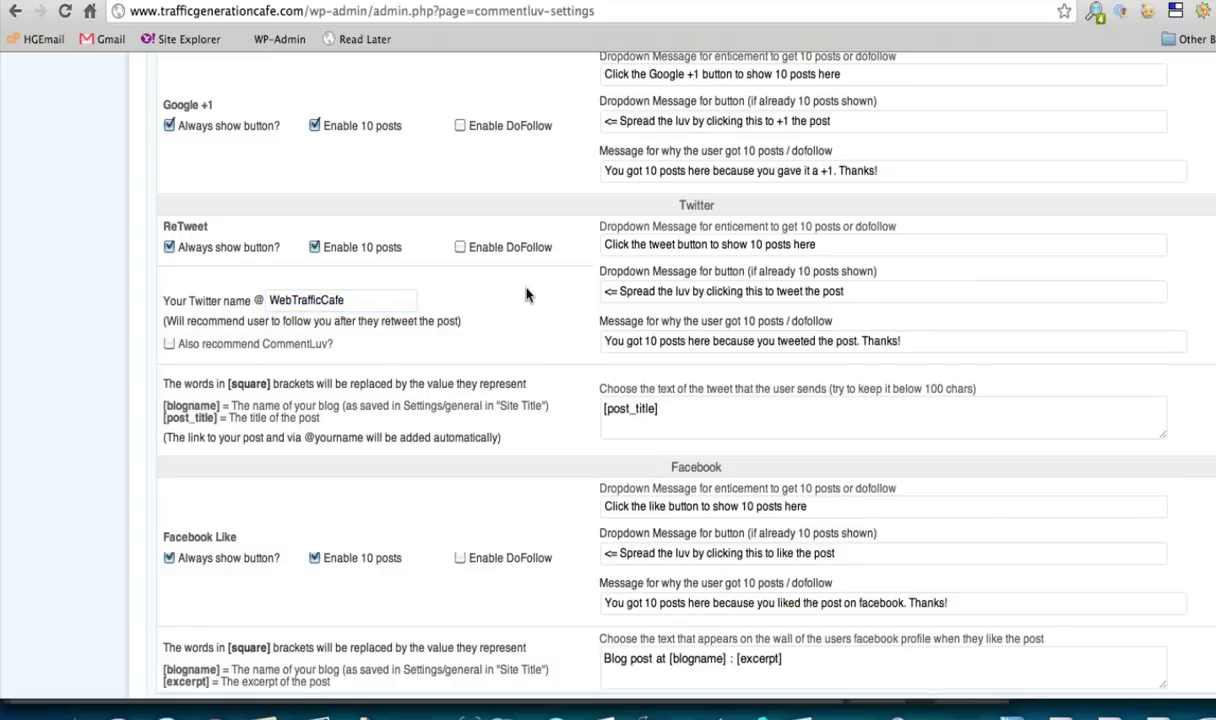
Review the Facebook enticement texts, the Stylesheet section and the info panel content with its bio and other posts links.
{"action": "scroll", "coordinate": [527, 294], "scroll_direction": "down", "scroll_amount": 3}
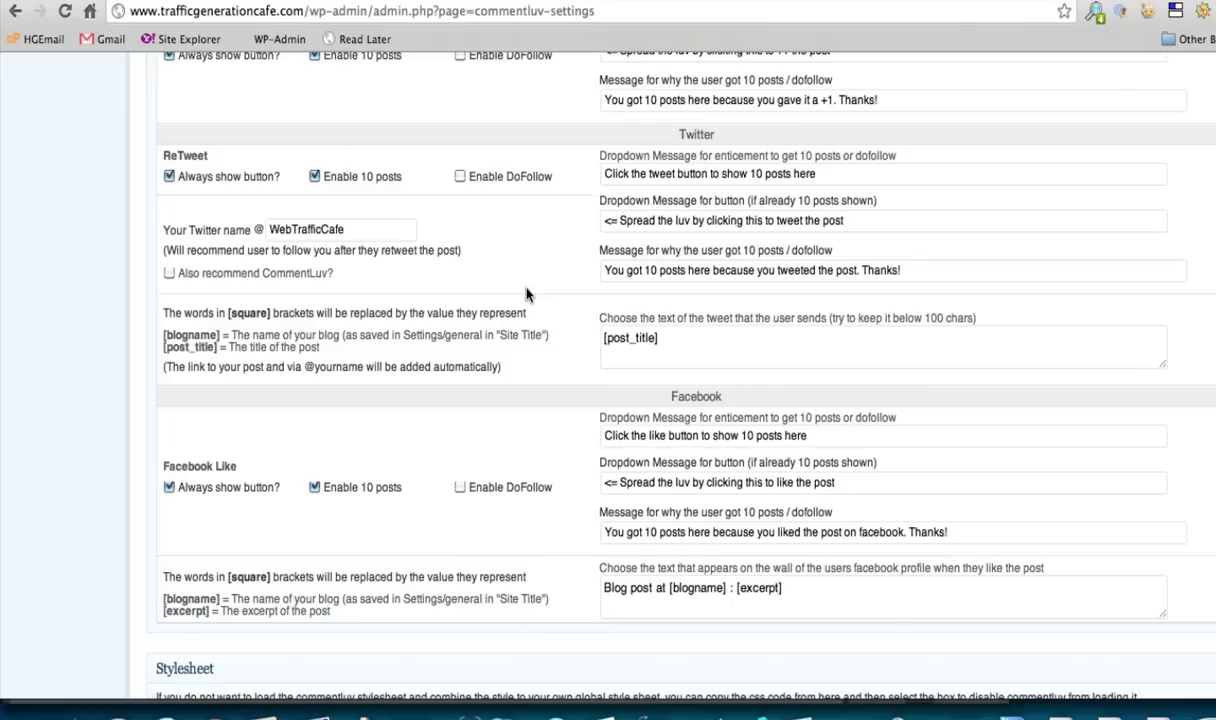
{"action": "scroll", "coordinate": [527, 294], "scroll_direction": "down", "scroll_amount": 3}
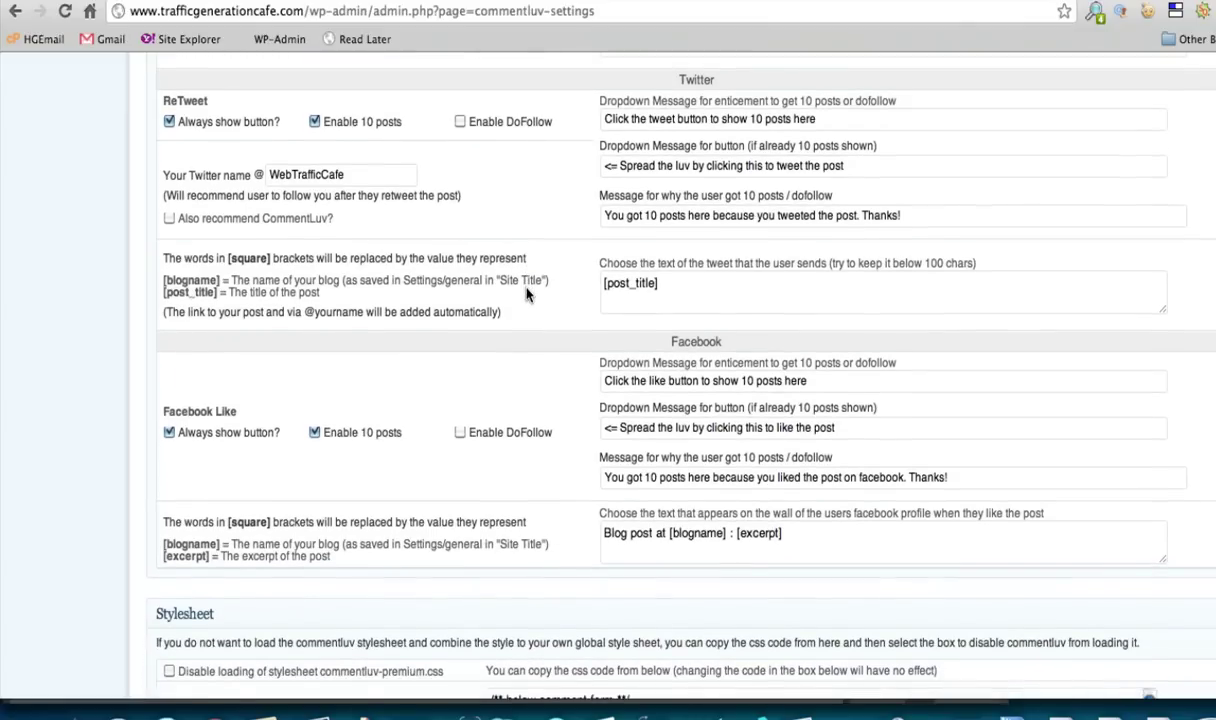
{"action": "scroll", "coordinate": [527, 294], "scroll_direction": "down", "scroll_amount": 1}
{"action": "scroll", "coordinate": [527, 294], "scroll_direction": "down", "scroll_amount": 5}
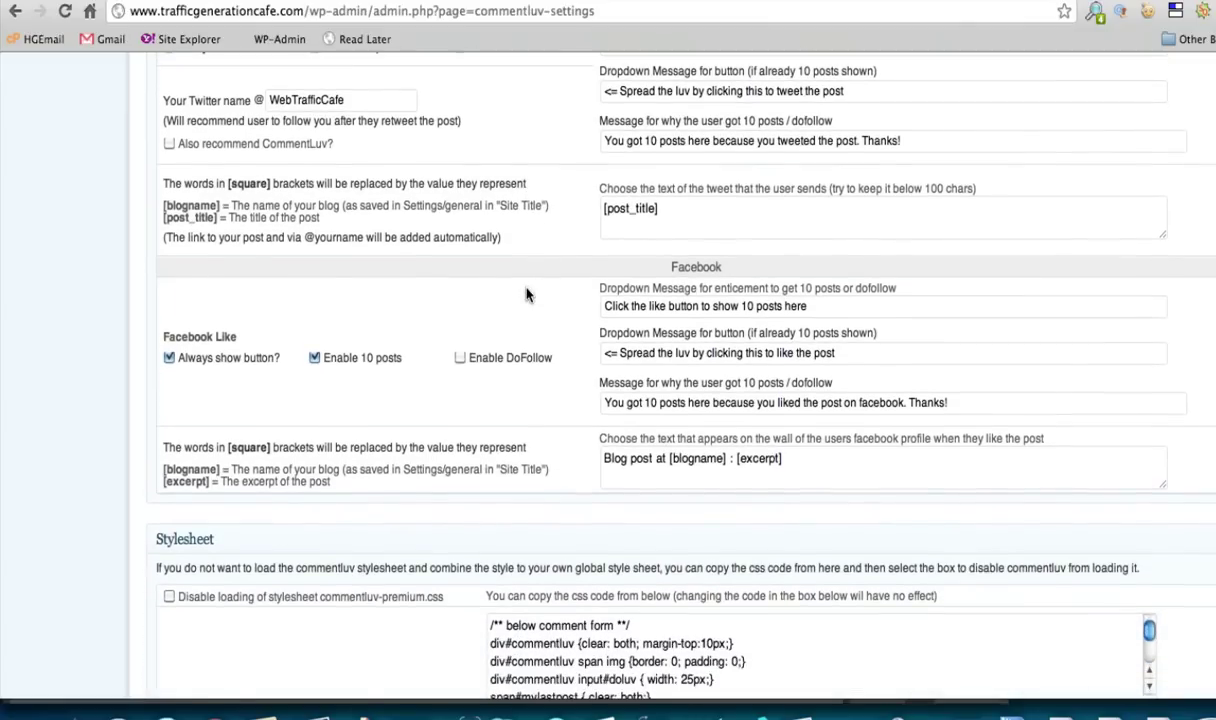
{"action": "scroll", "coordinate": [527, 294], "scroll_direction": "down", "scroll_amount": 4}
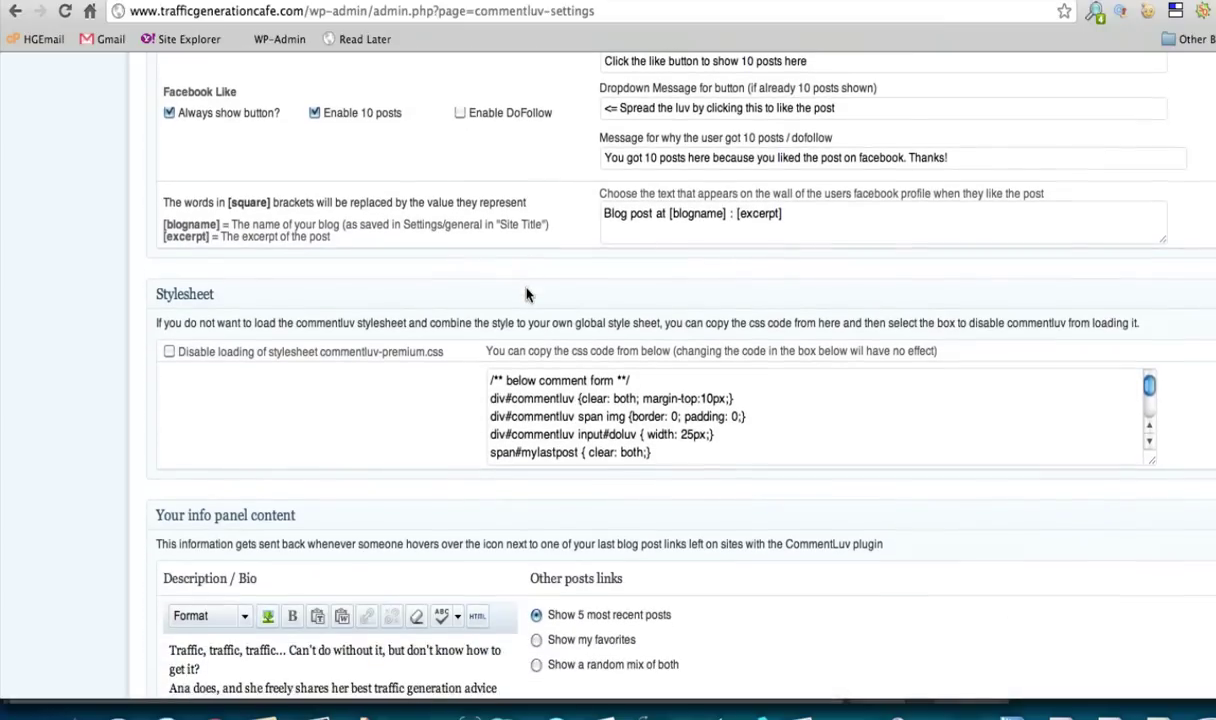
{"action": "scroll", "coordinate": [527, 300], "scroll_direction": "down", "scroll_amount": 5}
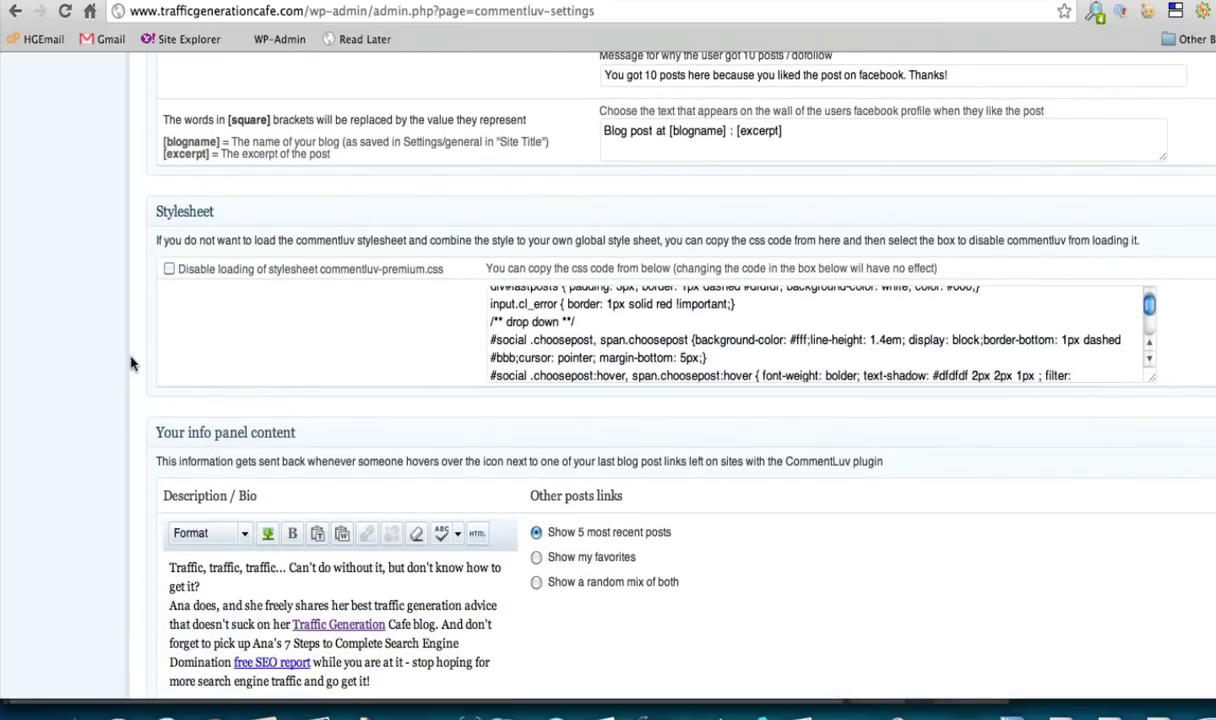
{"action": "scroll", "coordinate": [128, 370], "scroll_direction": "down", "scroll_amount": 4}
{"action": "scroll", "coordinate": [130, 363], "scroll_direction": "down", "scroll_amount": 4}
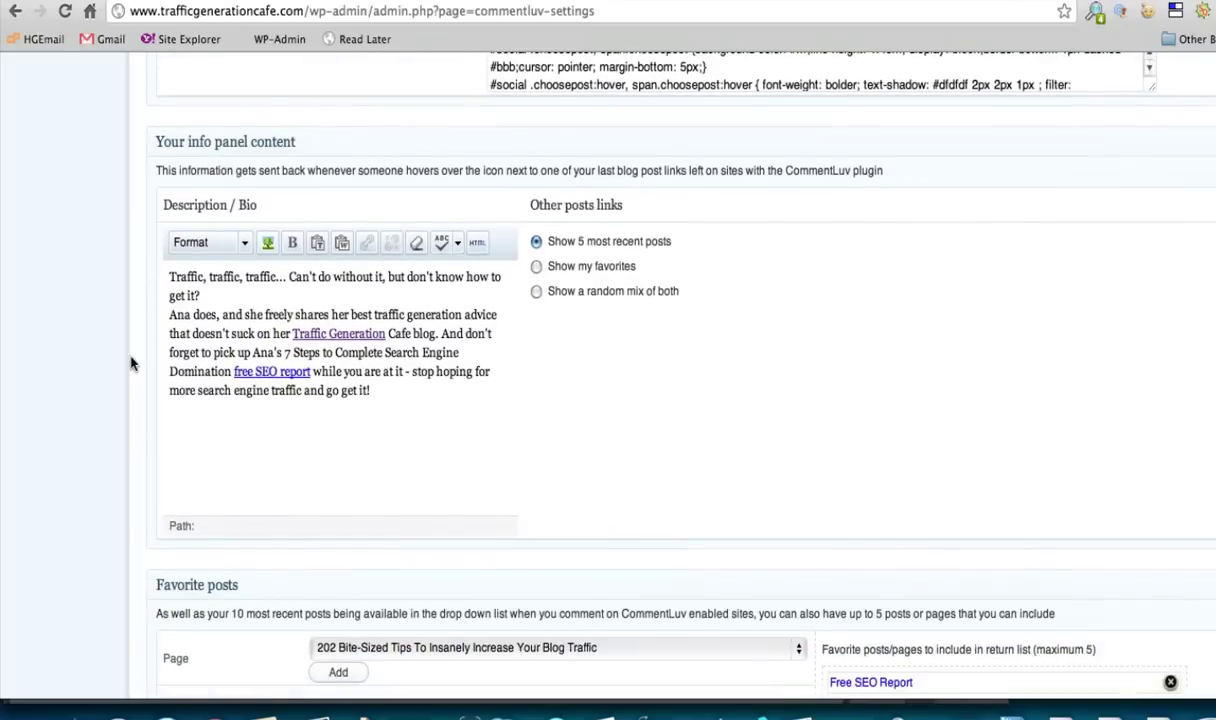
Examine the Description / Bio text and its links in the info panel content settings.
{"action": "scroll", "coordinate": [130, 363], "scroll_direction": "up", "scroll_amount": 1}
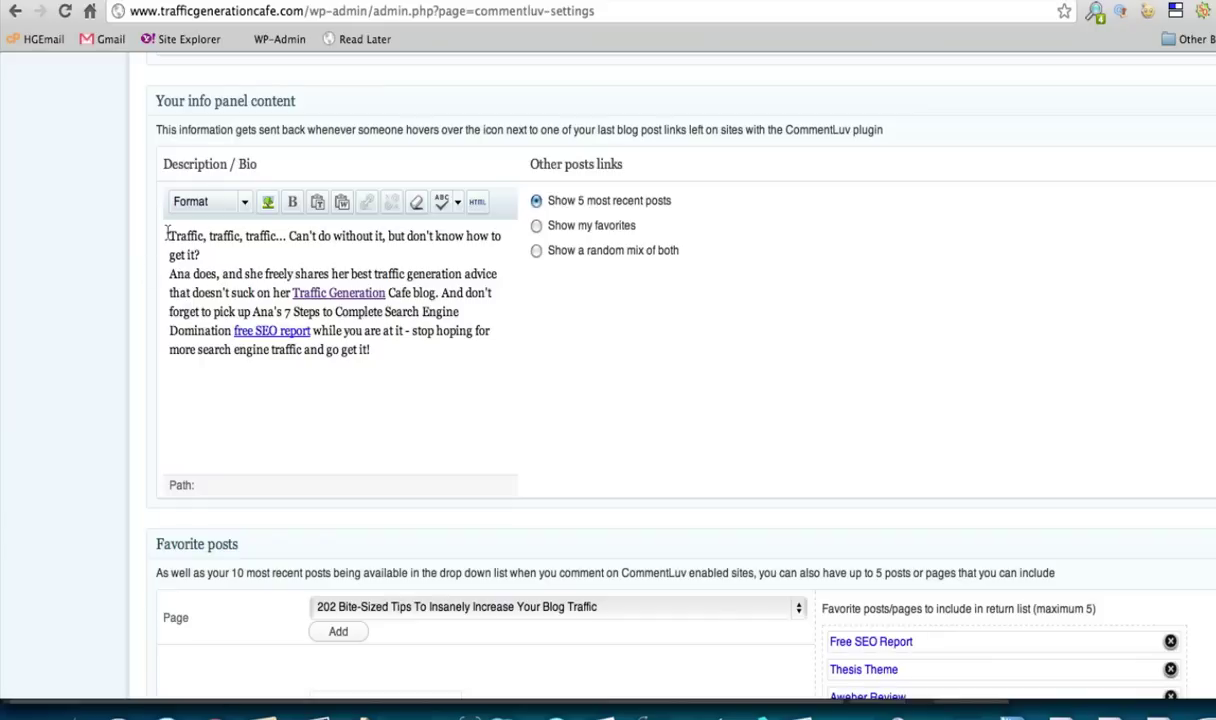
{"action": "left_click_drag", "start_coordinate": [167, 234], "coordinate": [436, 359]}
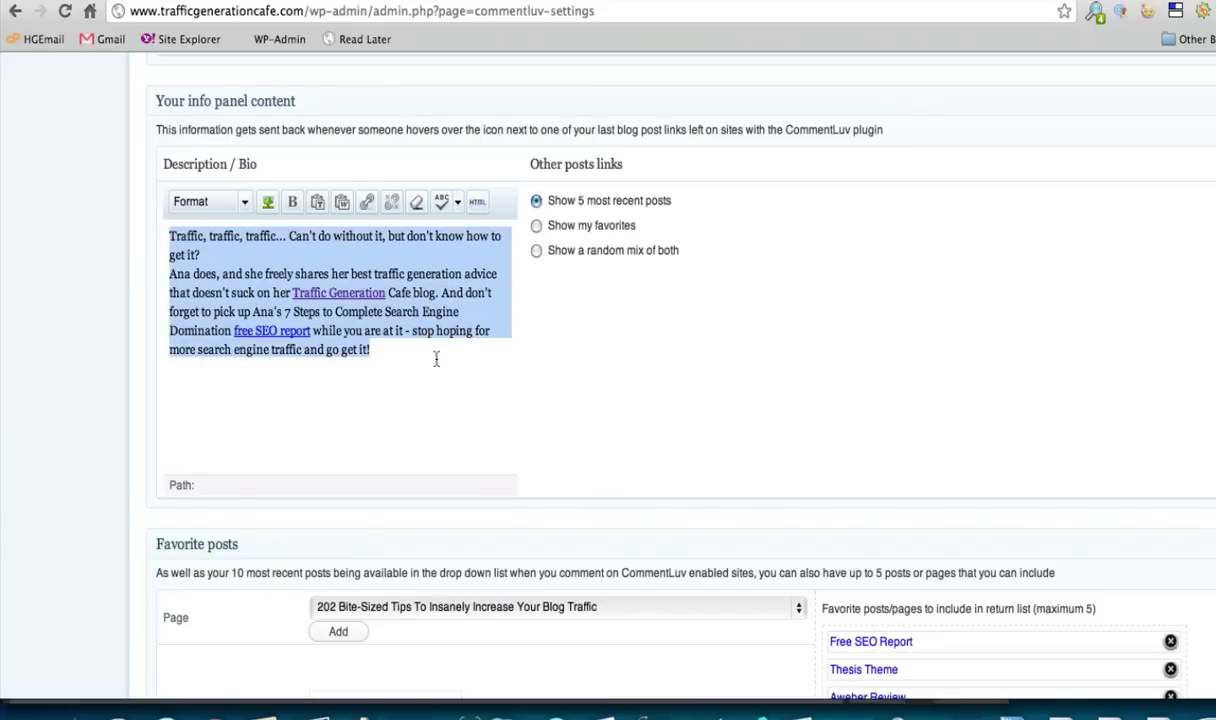
{"action": "left_click", "coordinate": [435, 358]}
{"action": "left_click", "coordinate": [355, 296]}
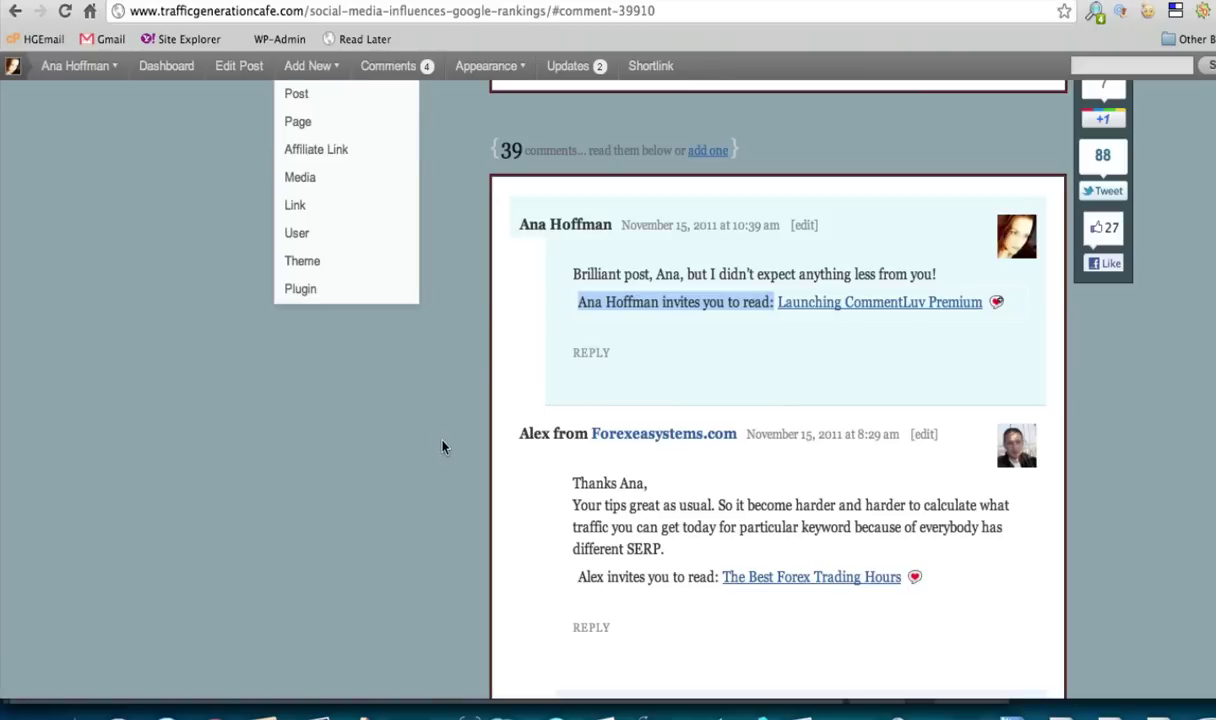
Inspect the info panels behind the heart icons next to the commenters' last-post links on the blog post's comment page.
{"action": "mouse_move", "coordinate": [997, 305]}
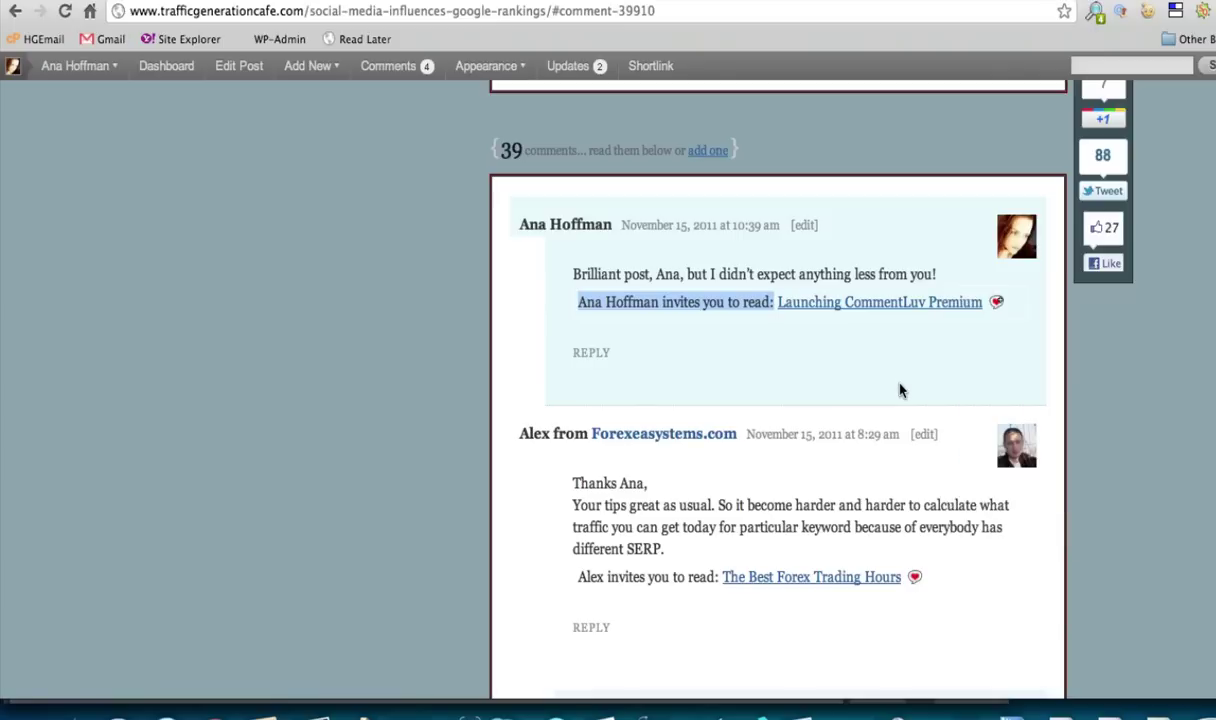
{"action": "scroll", "coordinate": [1153, 422], "scroll_direction": "down", "scroll_amount": 2}
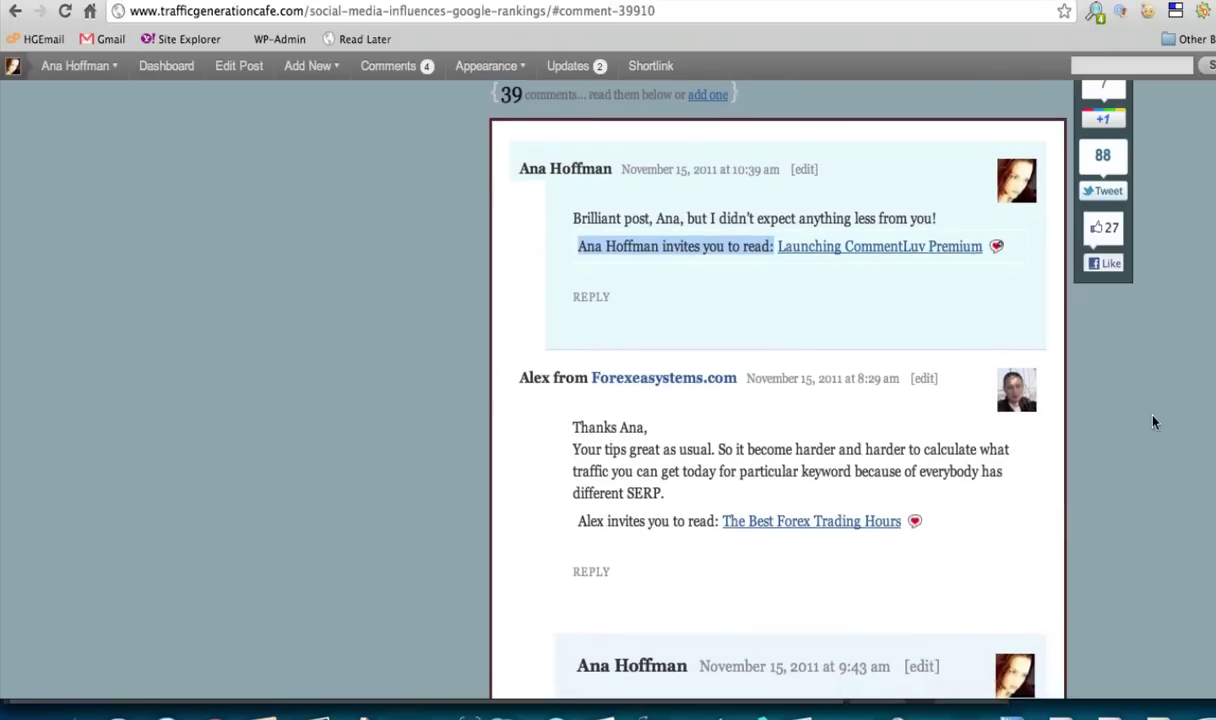
{"action": "scroll", "coordinate": [1153, 422], "scroll_direction": "down", "scroll_amount": 3}
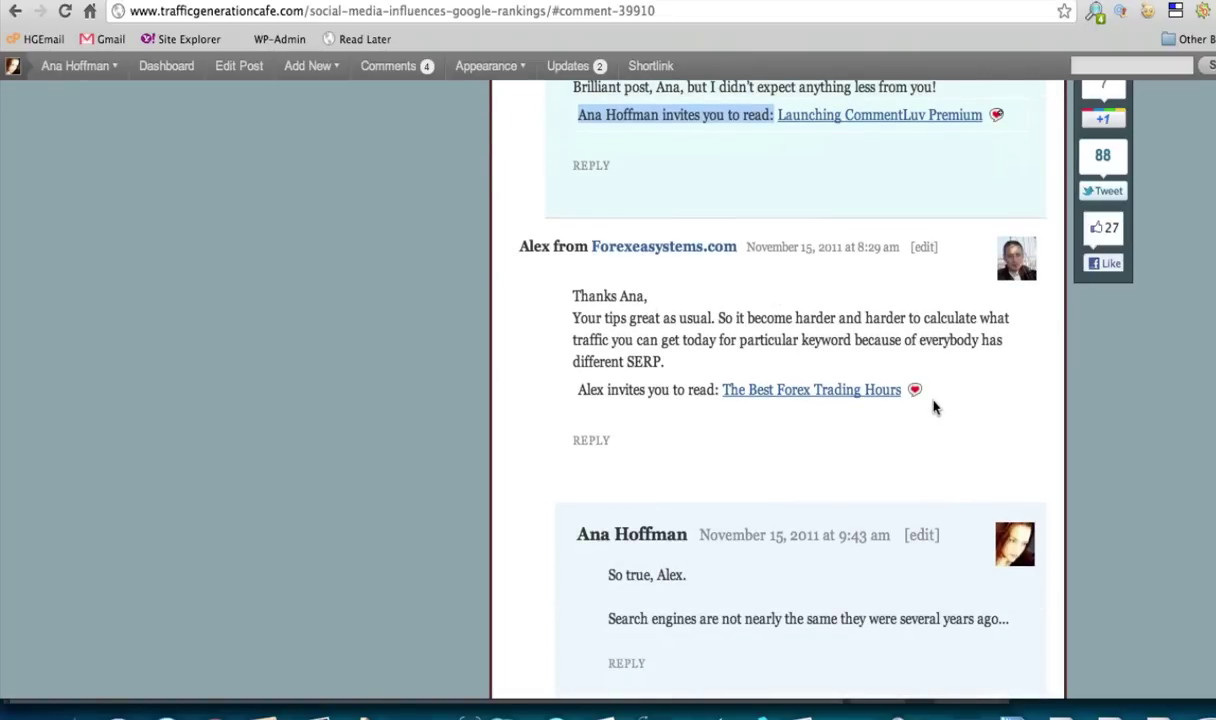
{"action": "mouse_move", "coordinate": [917, 397]}
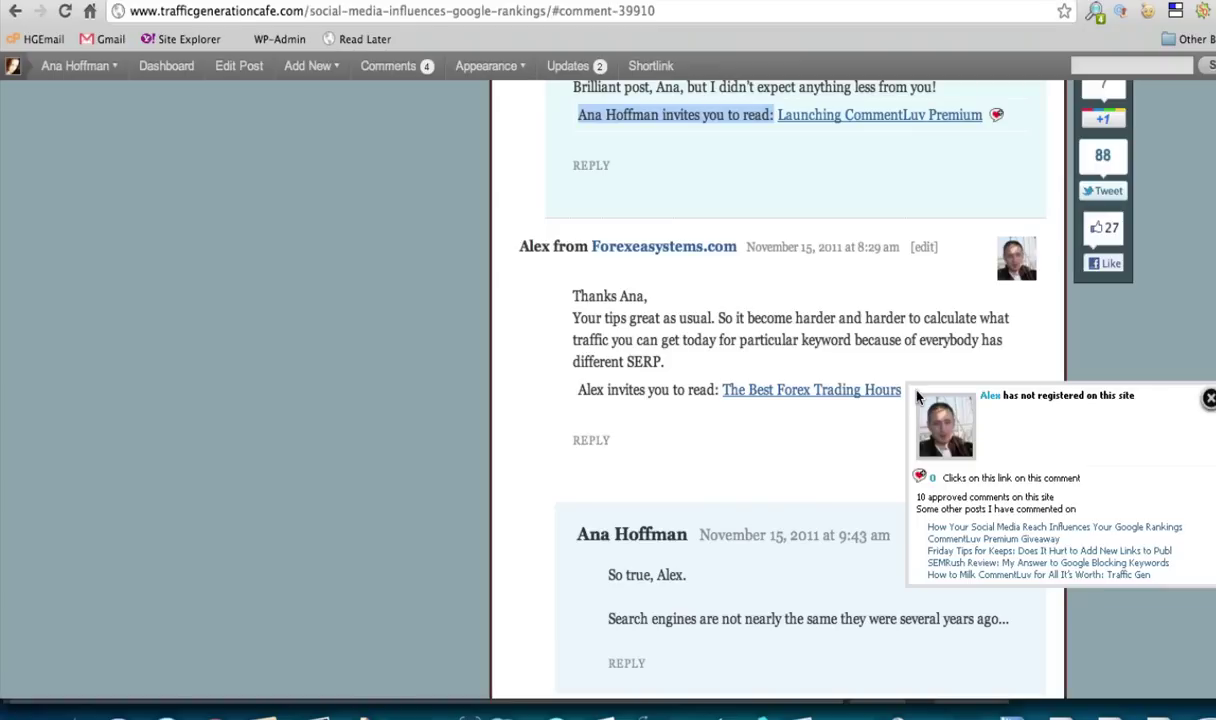
{"action": "scroll", "coordinate": [509, 383], "scroll_direction": "down", "scroll_amount": 7}
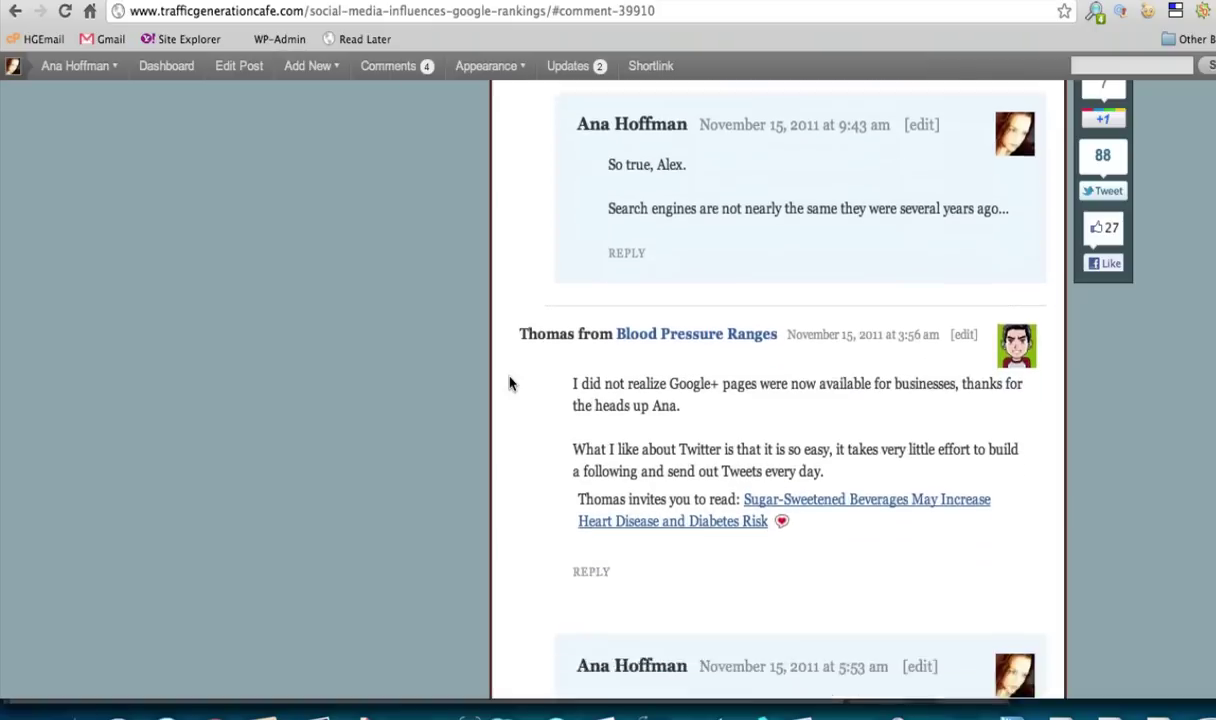
{"action": "mouse_move", "coordinate": [784, 347]}
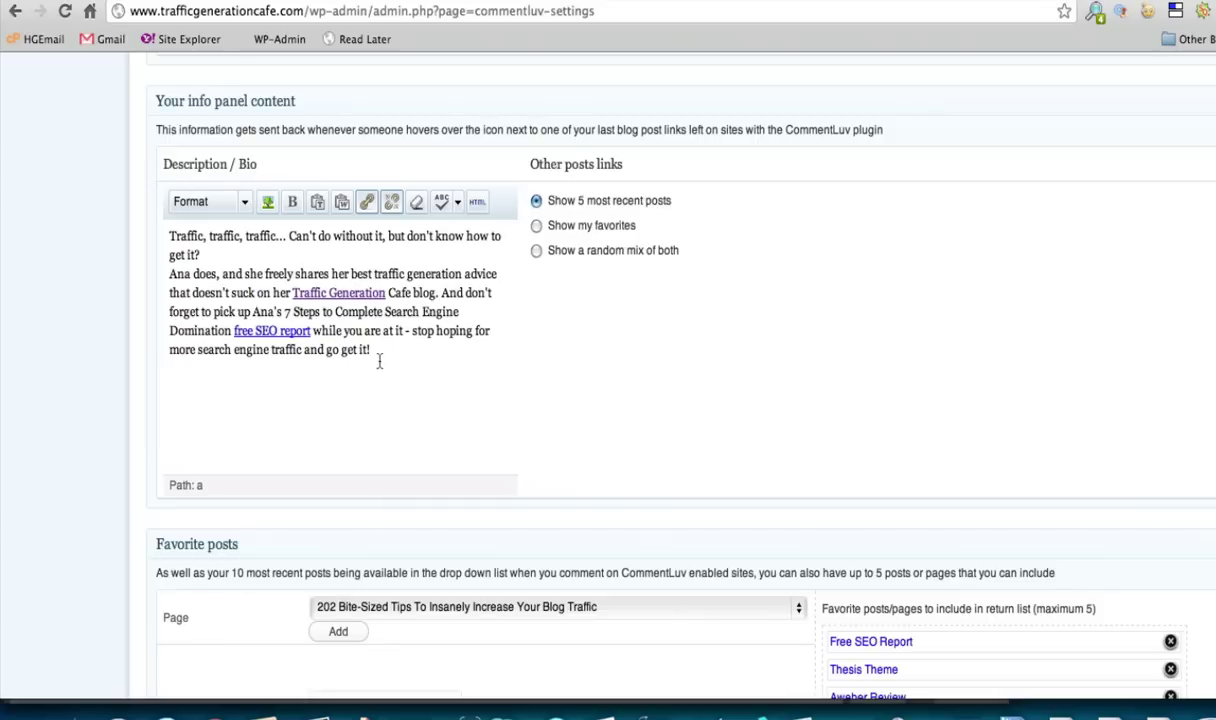
Back in the CommentLuv settings, review the bio with its Other posts links options and the Favorite posts return list.
{"action": "left_click_drag", "start_coordinate": [372, 352], "coordinate": [166, 235]}
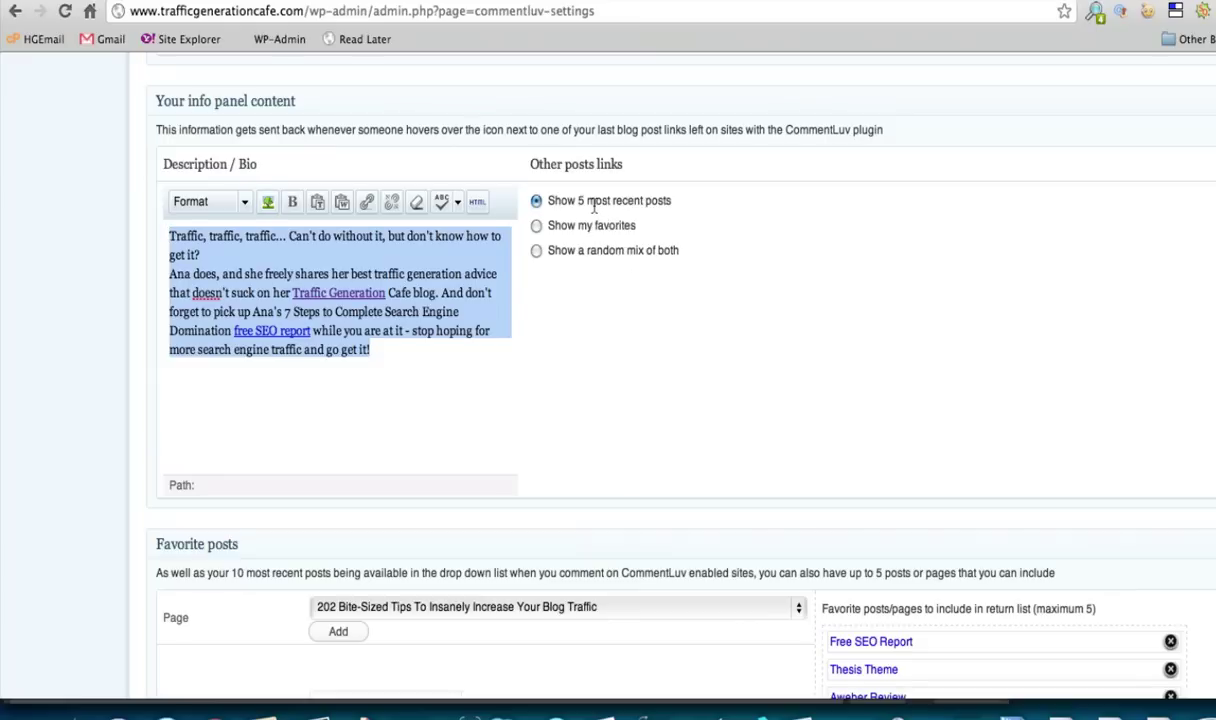
{"action": "left_click", "coordinate": [744, 347]}
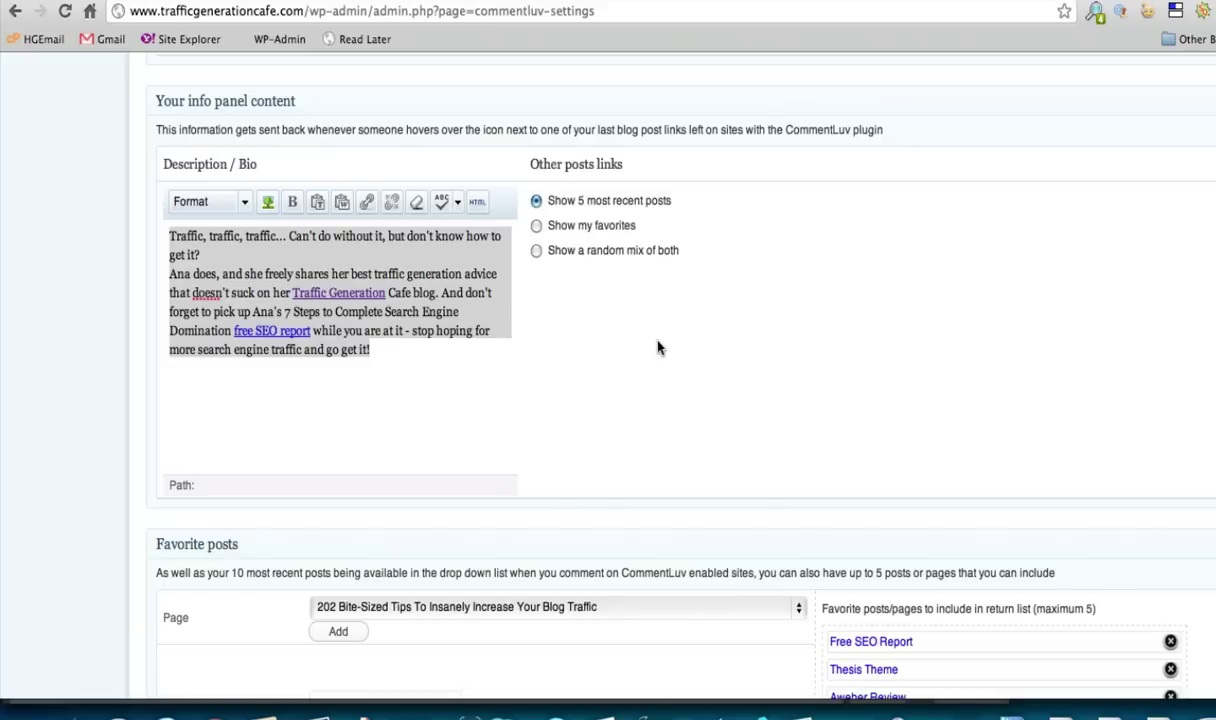
{"action": "scroll", "coordinate": [706, 300], "scroll_direction": "down", "scroll_amount": 1}
{"action": "scroll", "coordinate": [706, 300], "scroll_direction": "down", "scroll_amount": 8}
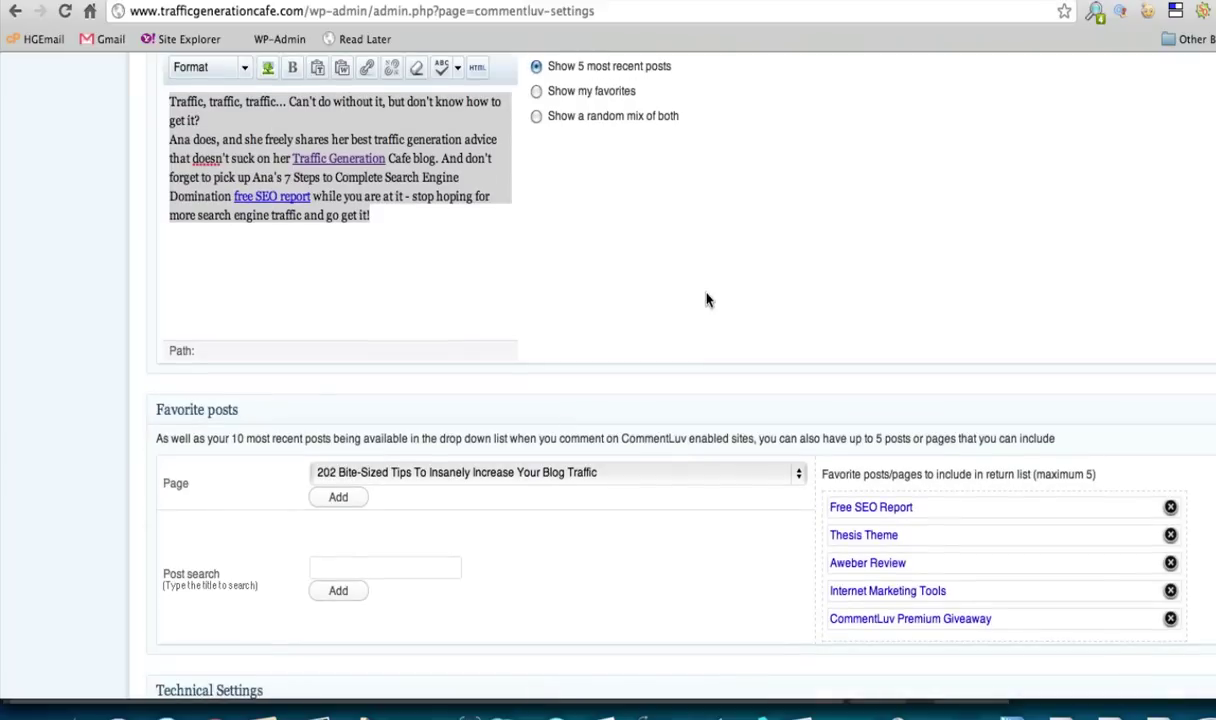
{"action": "scroll", "coordinate": [706, 300], "scroll_direction": "down", "scroll_amount": 1}
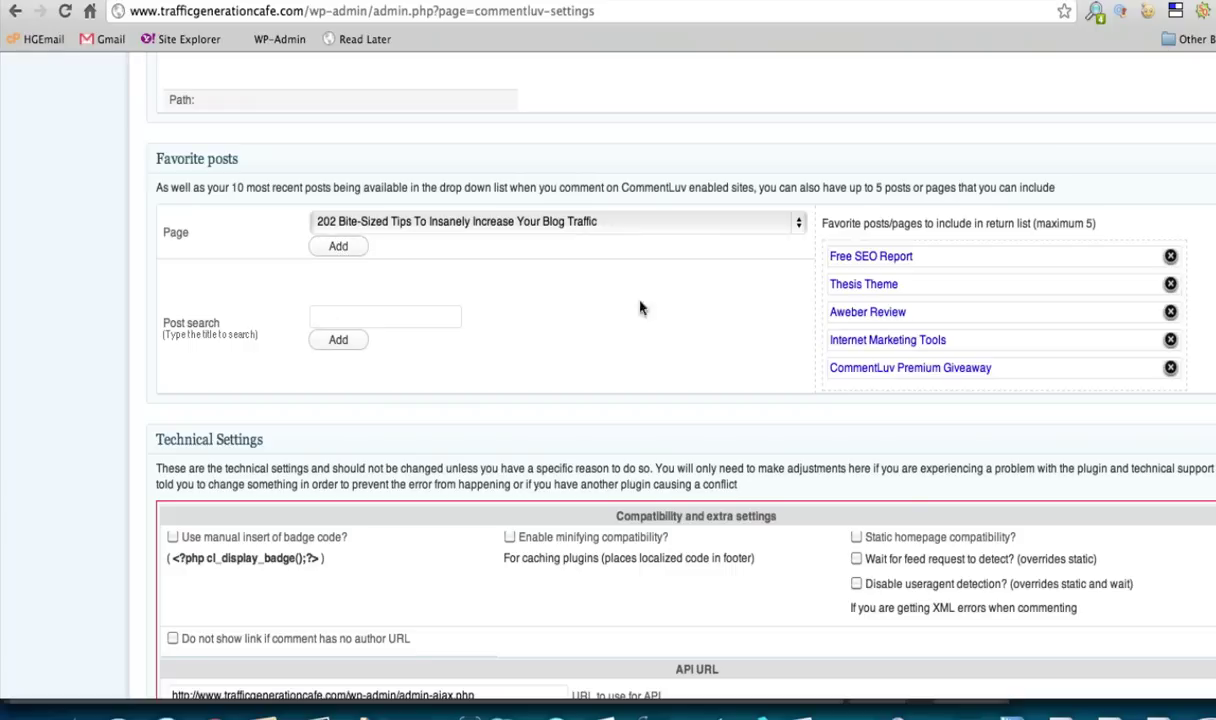
{"action": "left_click_drag", "start_coordinate": [824, 256], "coordinate": [1158, 378]}
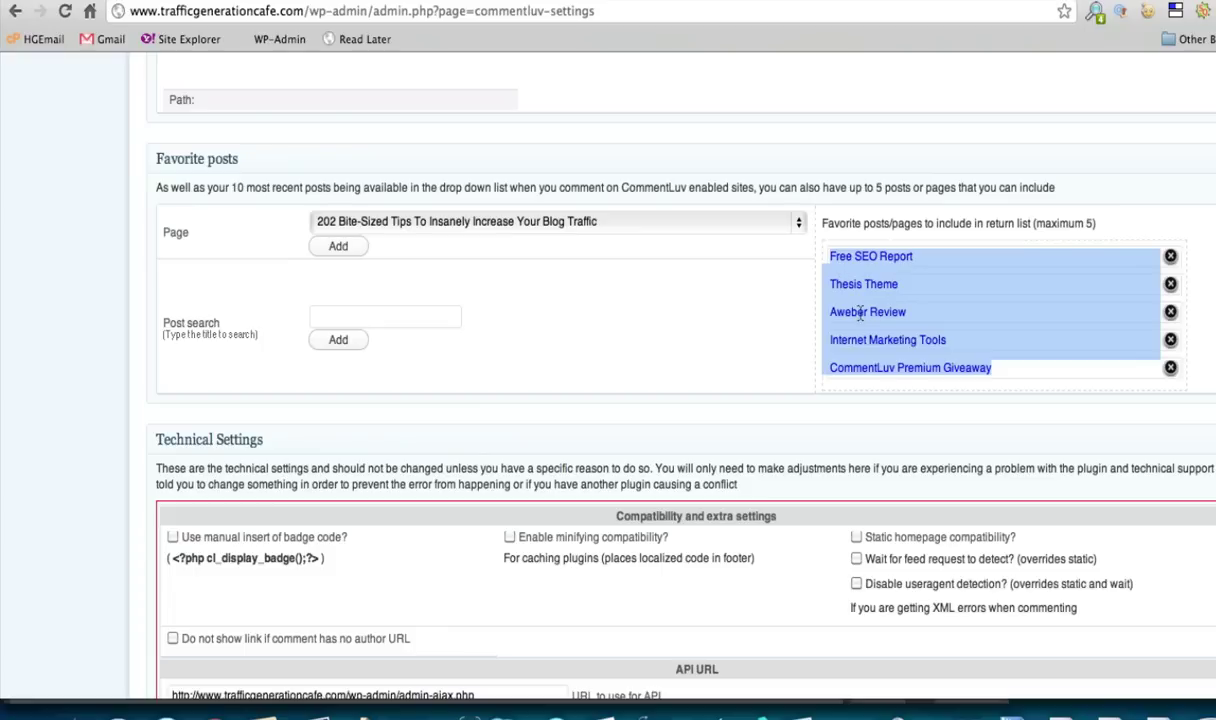
{"action": "left_click", "coordinate": [744, 326]}
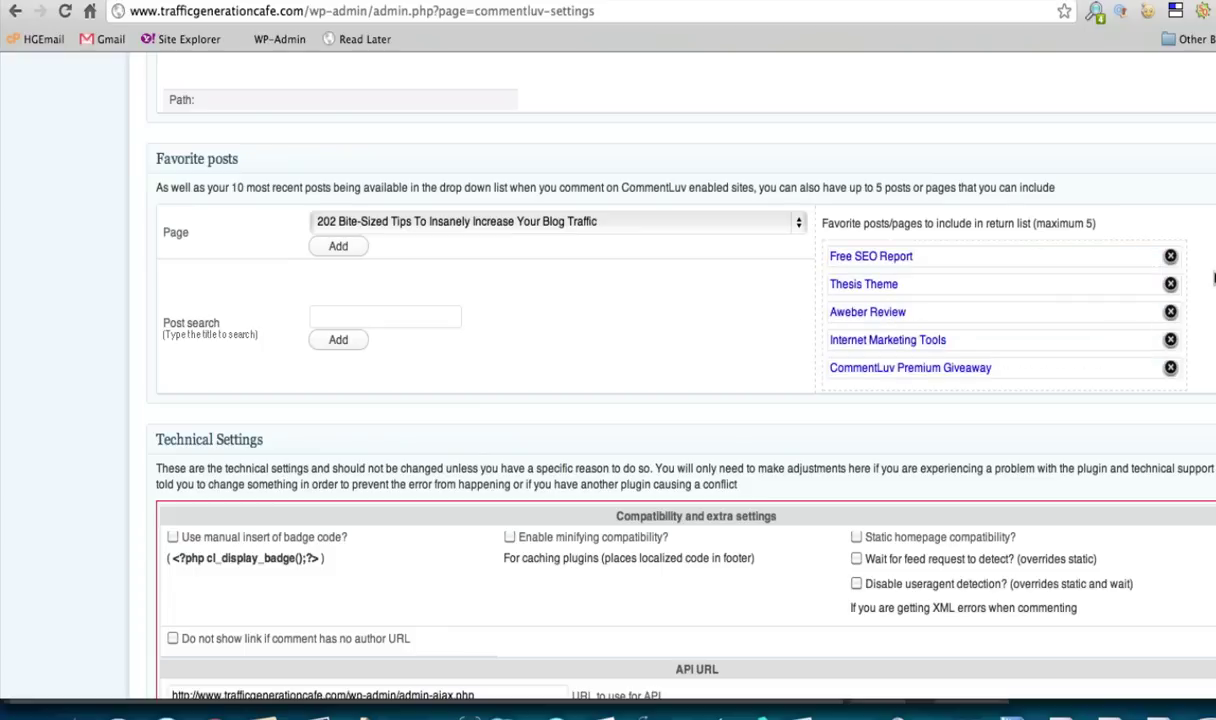
Review the Technical Settings from compatibility options and API URL down to the 3rd Party Plugins Integration.
{"action": "scroll", "coordinate": [1213, 278], "scroll_direction": "down", "scroll_amount": 1}
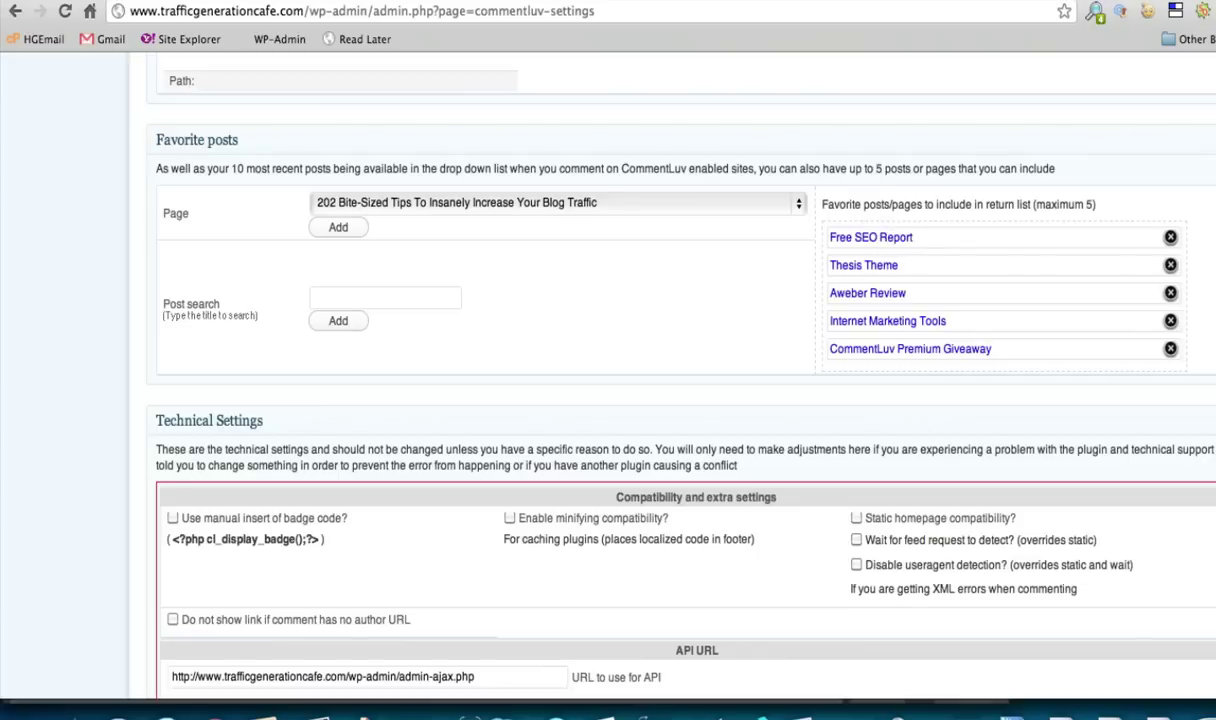
{"action": "scroll", "coordinate": [680, 380], "scroll_direction": "down", "scroll_amount": 6}
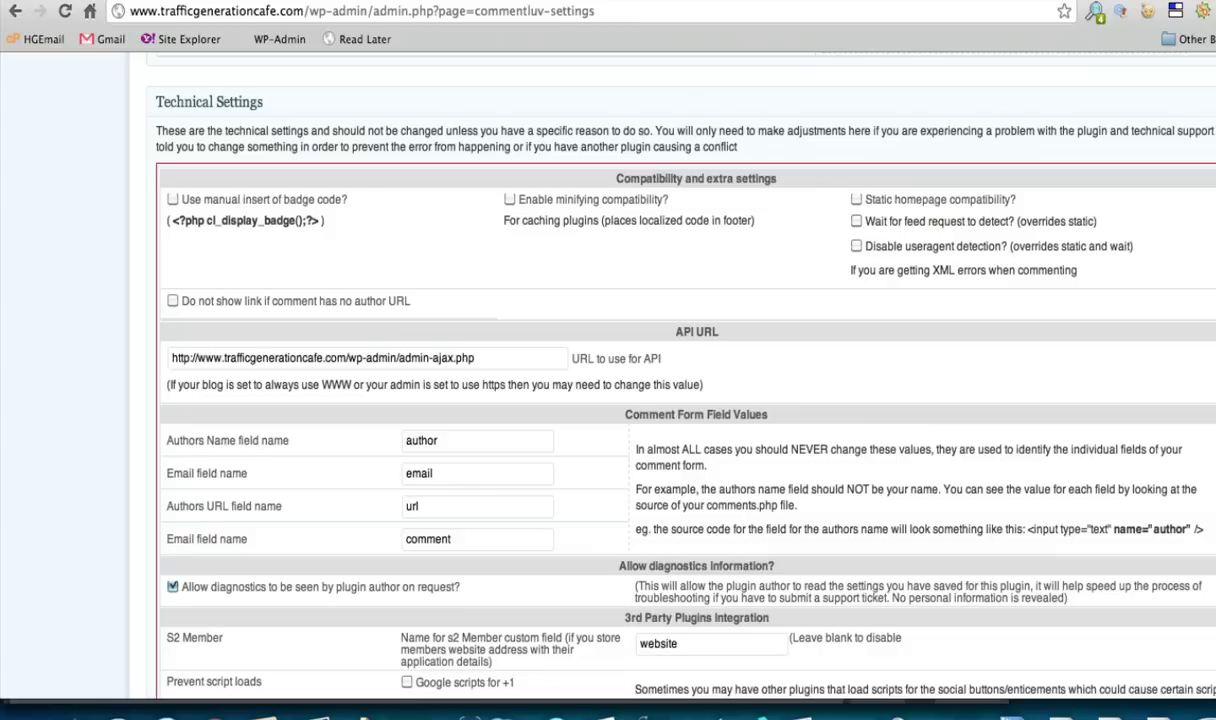
{"action": "scroll", "coordinate": [680, 380], "scroll_direction": "down", "scroll_amount": 1}
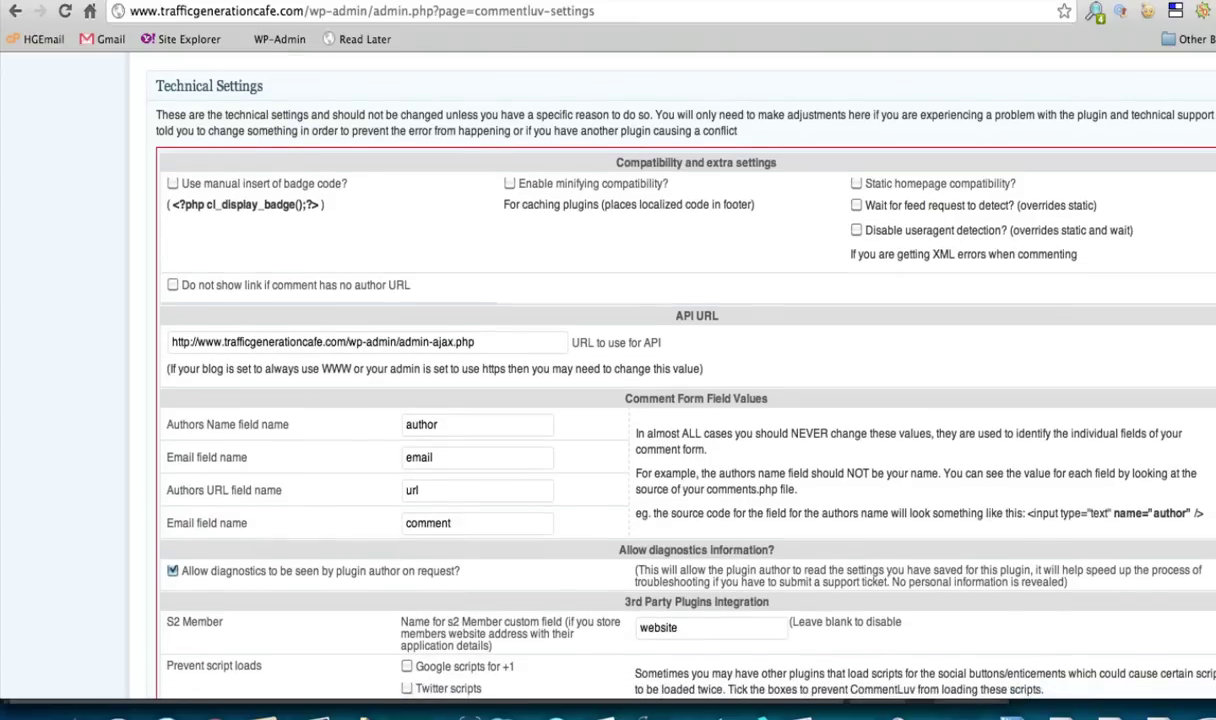
{"action": "scroll", "coordinate": [680, 380], "scroll_direction": "down", "scroll_amount": 2}
{"action": "scroll", "coordinate": [680, 380], "scroll_direction": "down", "scroll_amount": 3}
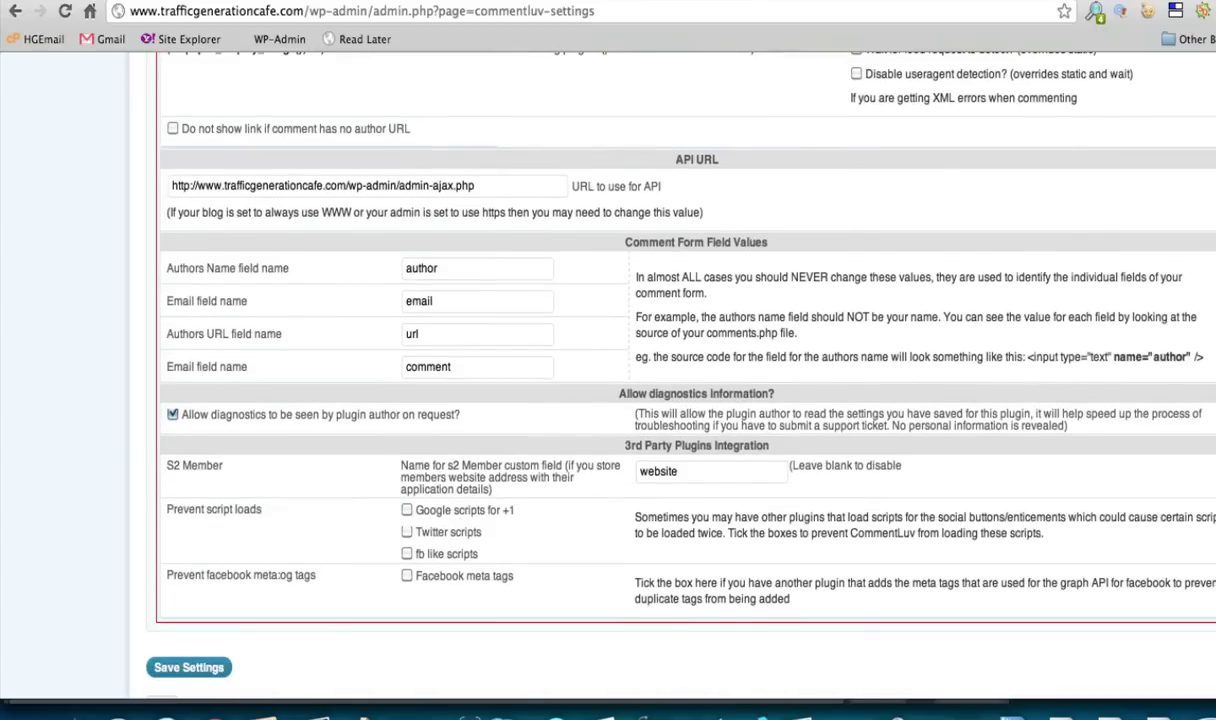
{"action": "scroll", "coordinate": [680, 380], "scroll_direction": "down", "scroll_amount": 3}
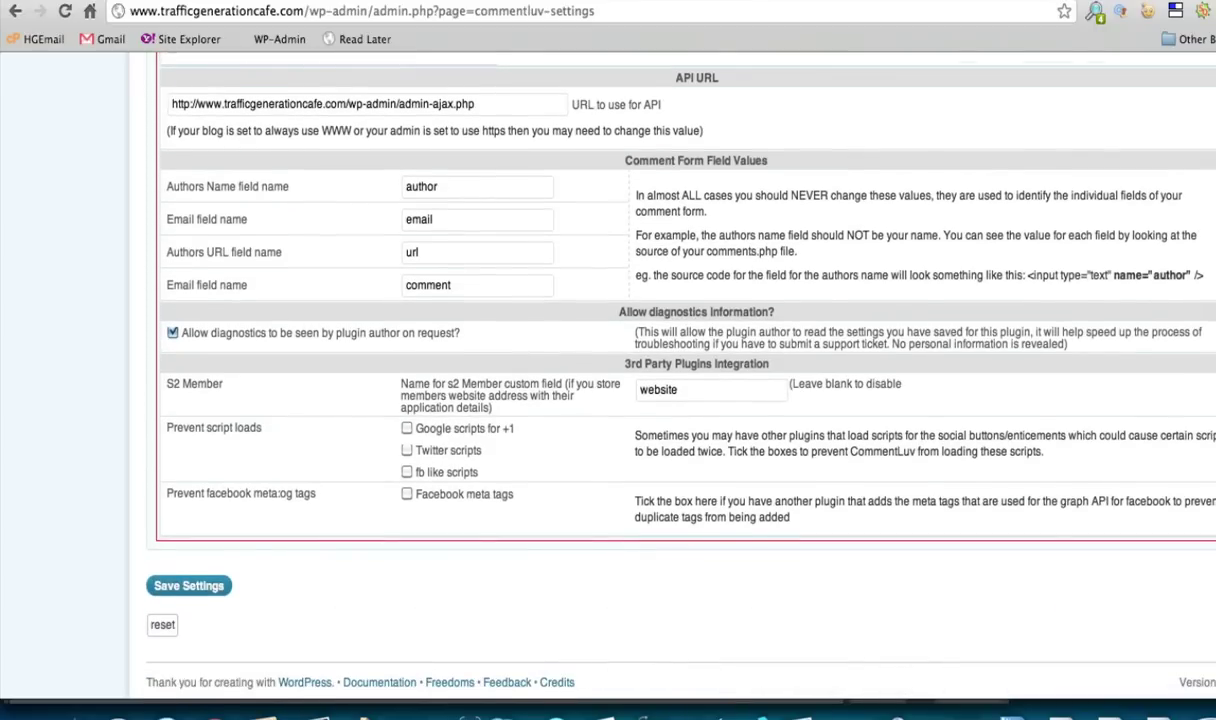
{"action": "scroll", "coordinate": [680, 380], "scroll_direction": "down", "scroll_amount": 1}
Open CommentLuv's TwitterLink settings page and view its contents.
{"action": "scroll", "coordinate": [680, 380], "scroll_direction": "up", "scroll_amount": 15}
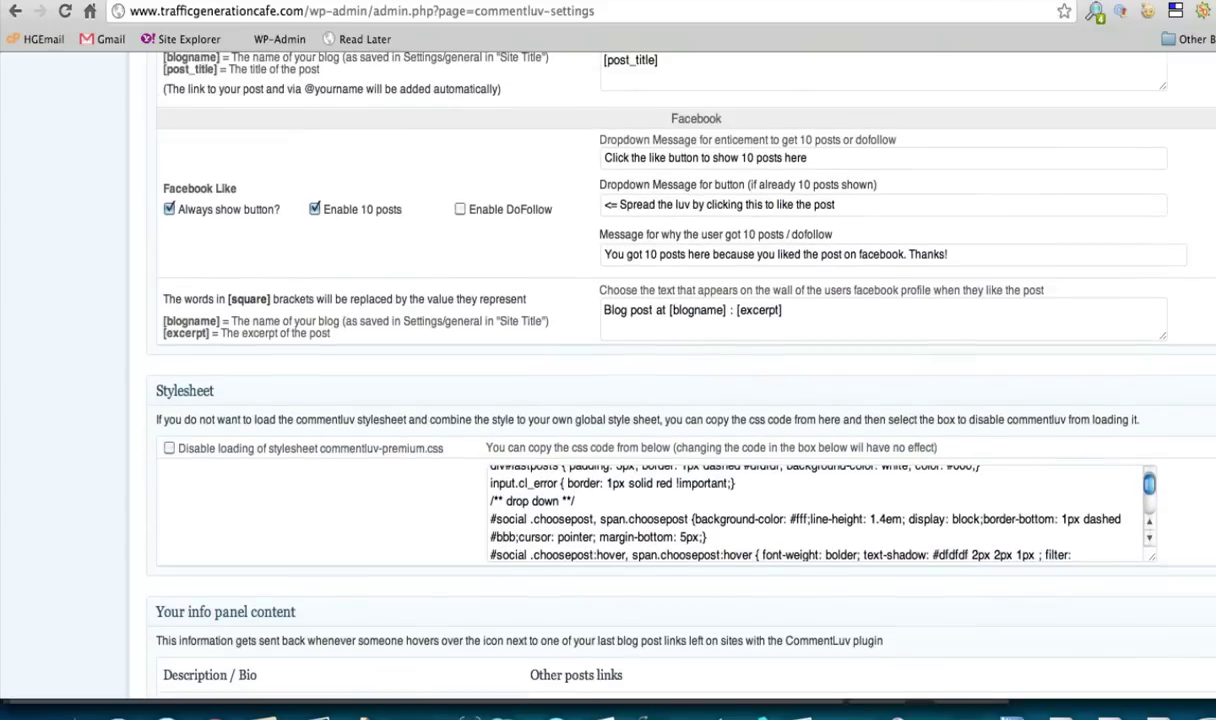
{"action": "scroll", "coordinate": [680, 380], "scroll_direction": "up", "scroll_amount": 15}
{"action": "scroll", "coordinate": [680, 380], "scroll_direction": "down", "scroll_amount": 3}
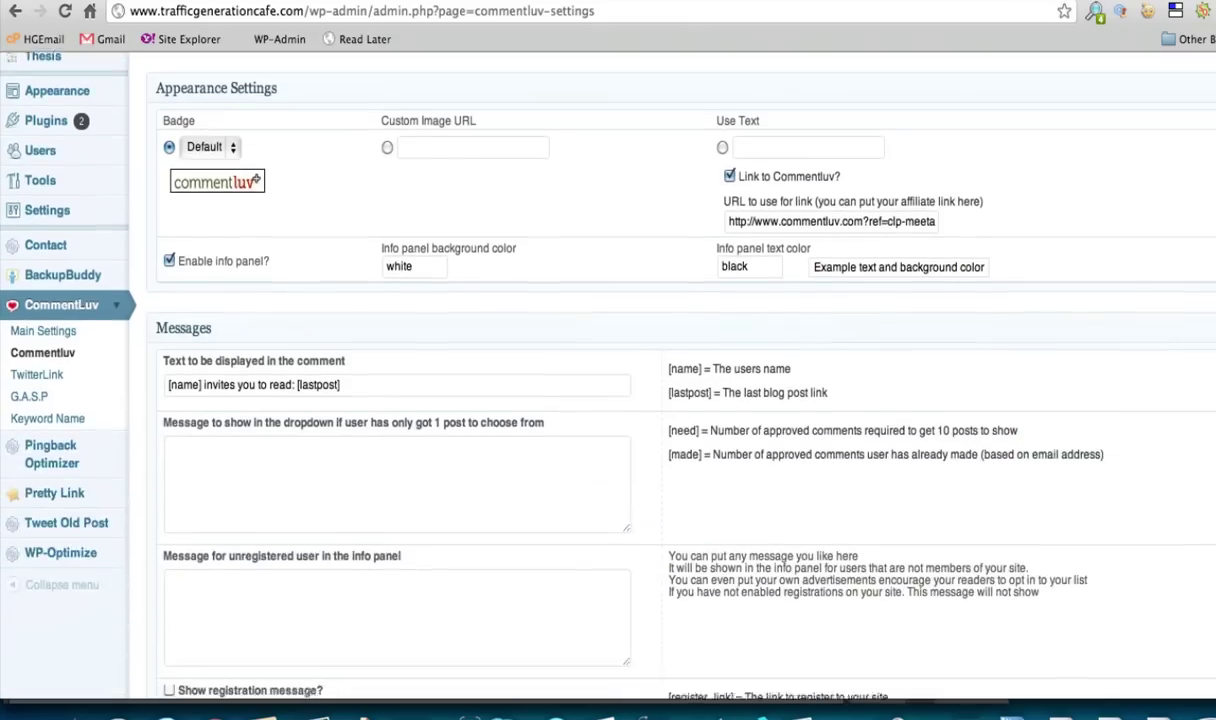
{"action": "scroll", "coordinate": [812, 326], "scroll_direction": "down", "scroll_amount": 1}
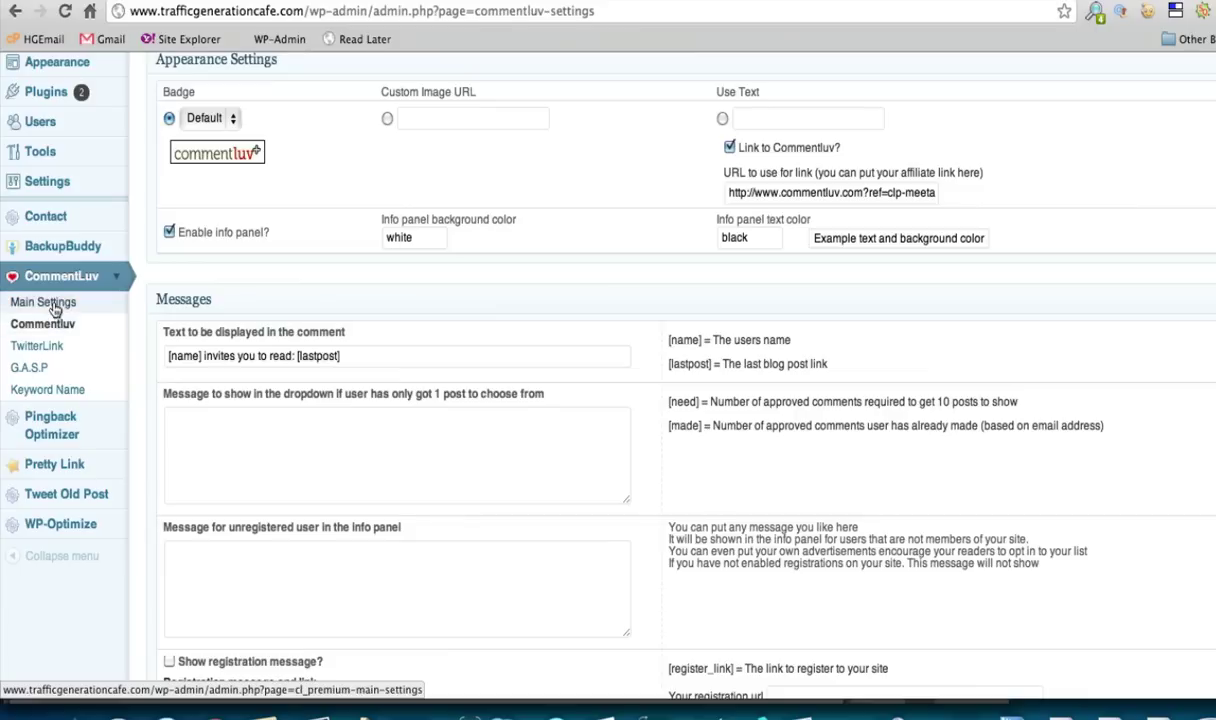
{"action": "left_click", "coordinate": [50, 348]}
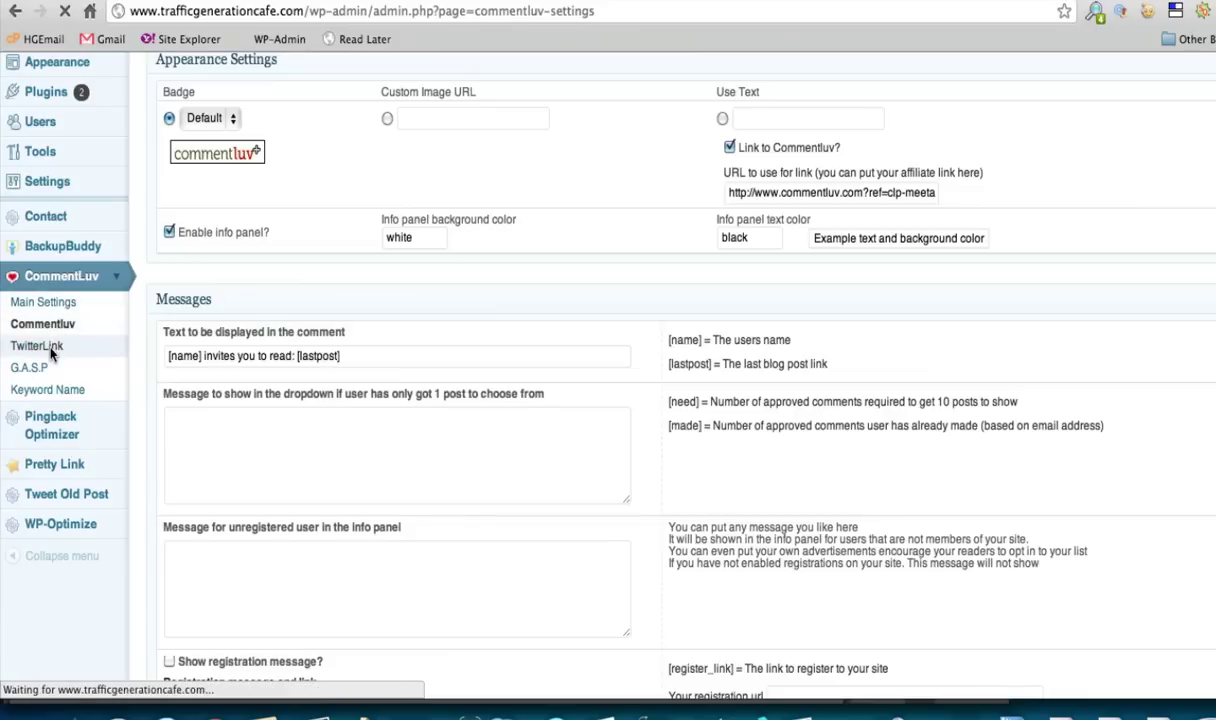
{"action": "left_click", "coordinate": [181, 322]}
{"action": "scroll", "coordinate": [356, 263], "scroll_direction": "down", "scroll_amount": 2}
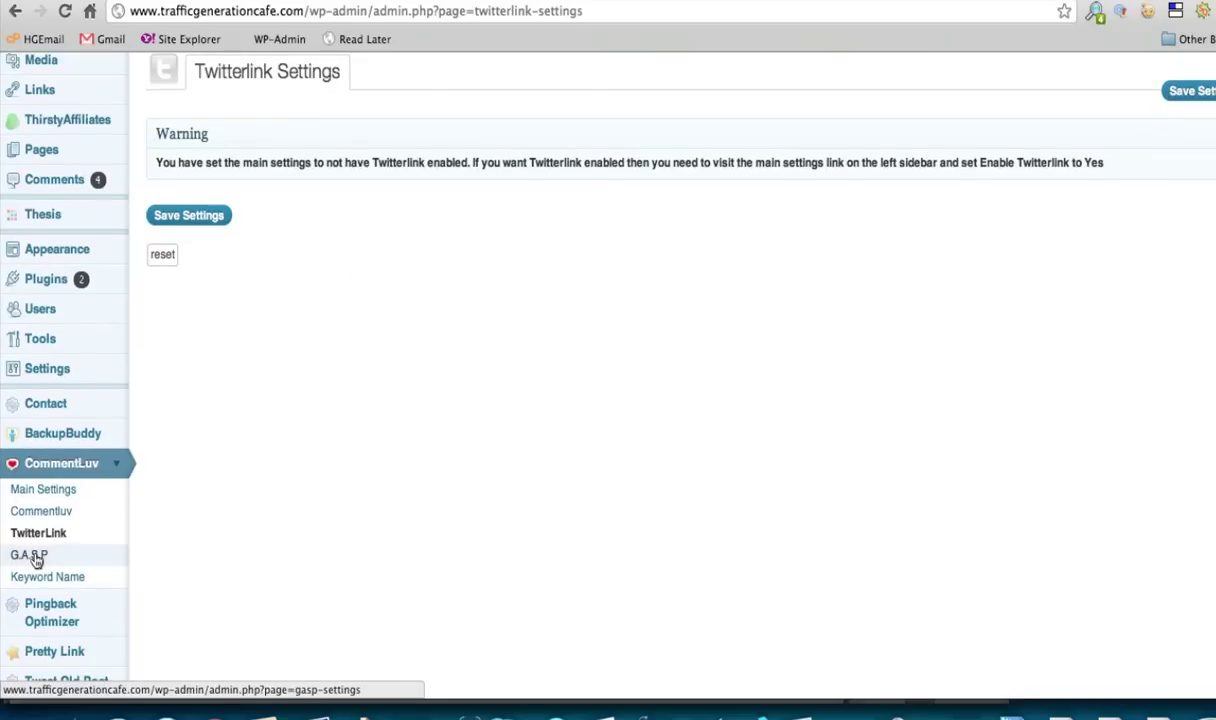
Open the G.A.S.P settings page and highlight the Checkbox Label text.
{"action": "left_click", "coordinate": [36, 558]}
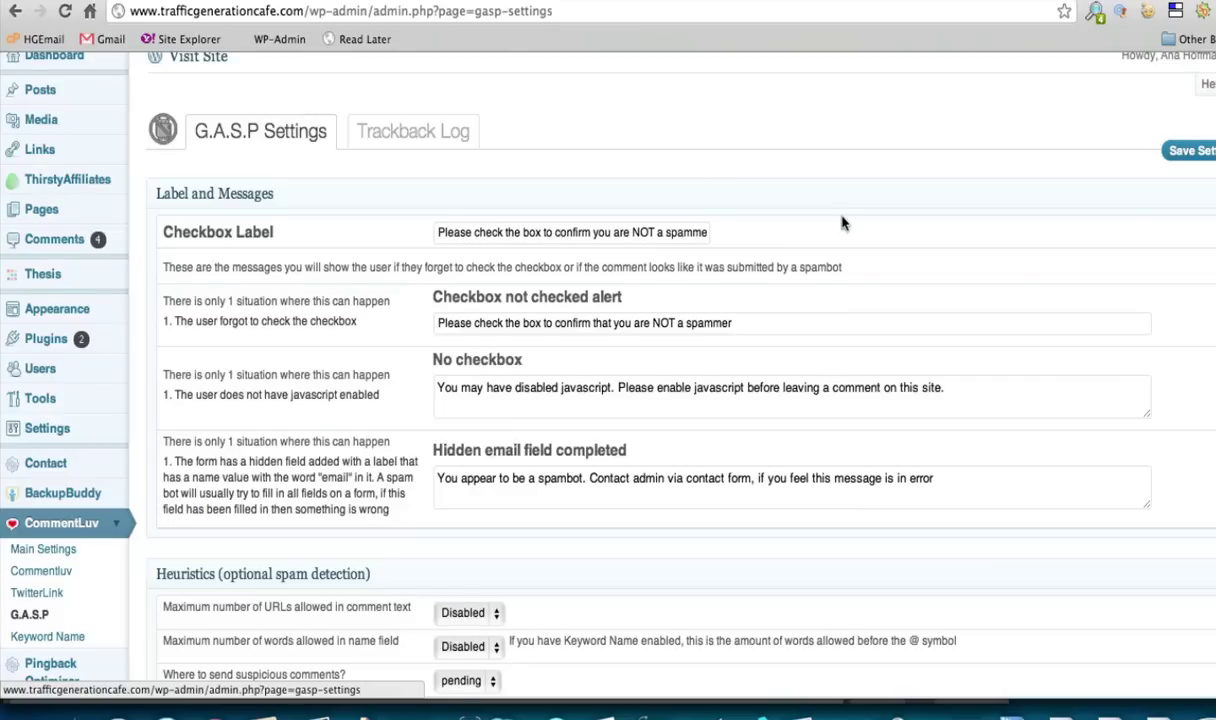
{"action": "double_click", "coordinate": [621, 221]}
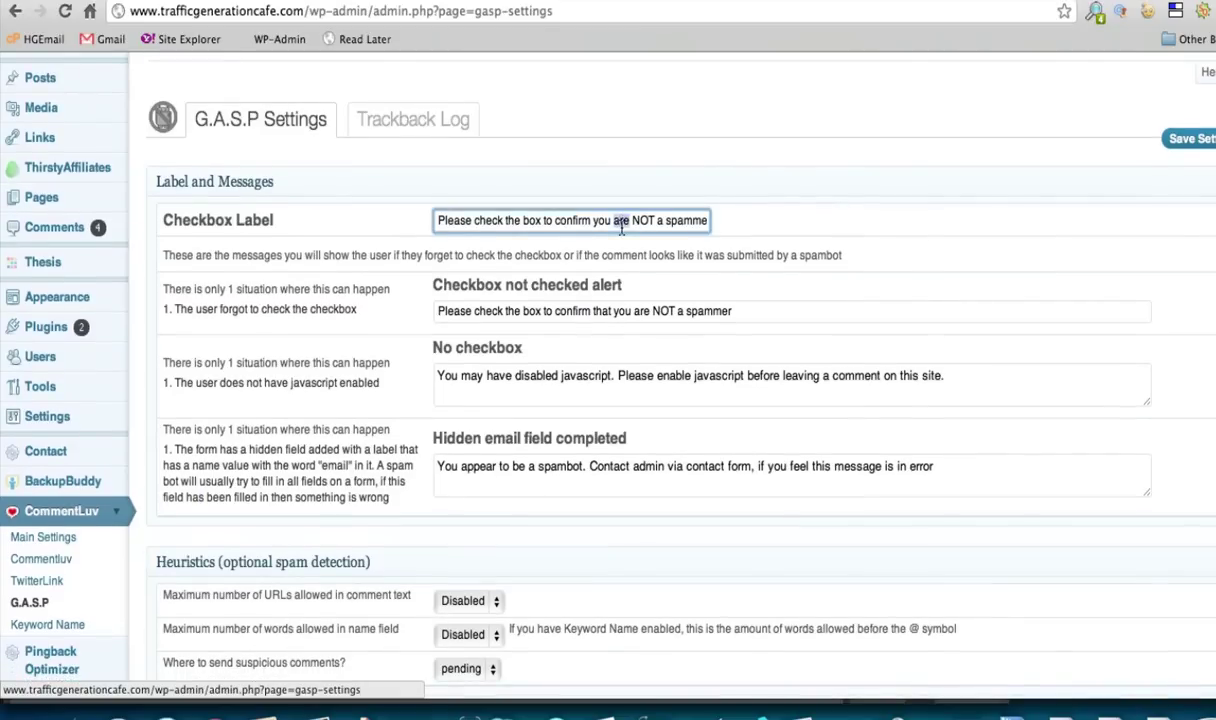
{"action": "triple_click", "coordinate": [621, 221]}
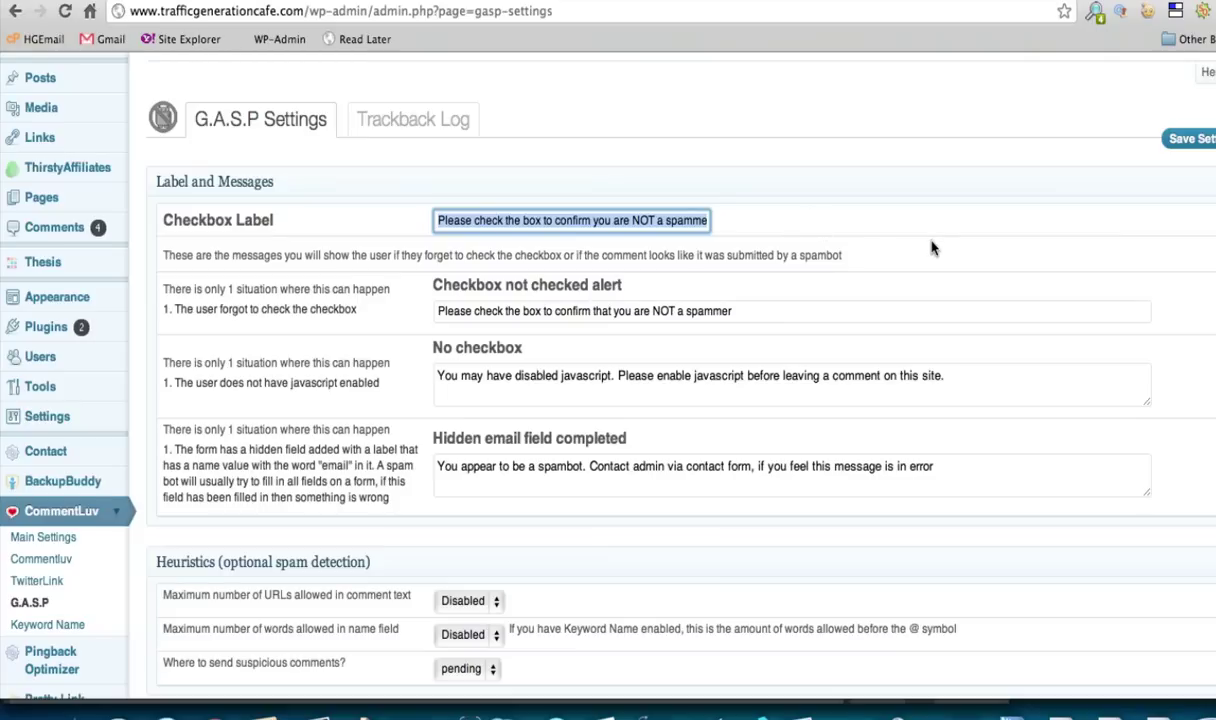
Examine the G.A.S.P messages for an unchecked checkbox, no checkbox and a completed hidden email field.
{"action": "scroll", "coordinate": [930, 247], "scroll_direction": "down", "scroll_amount": 2}
{"action": "triple_click", "coordinate": [612, 278]}
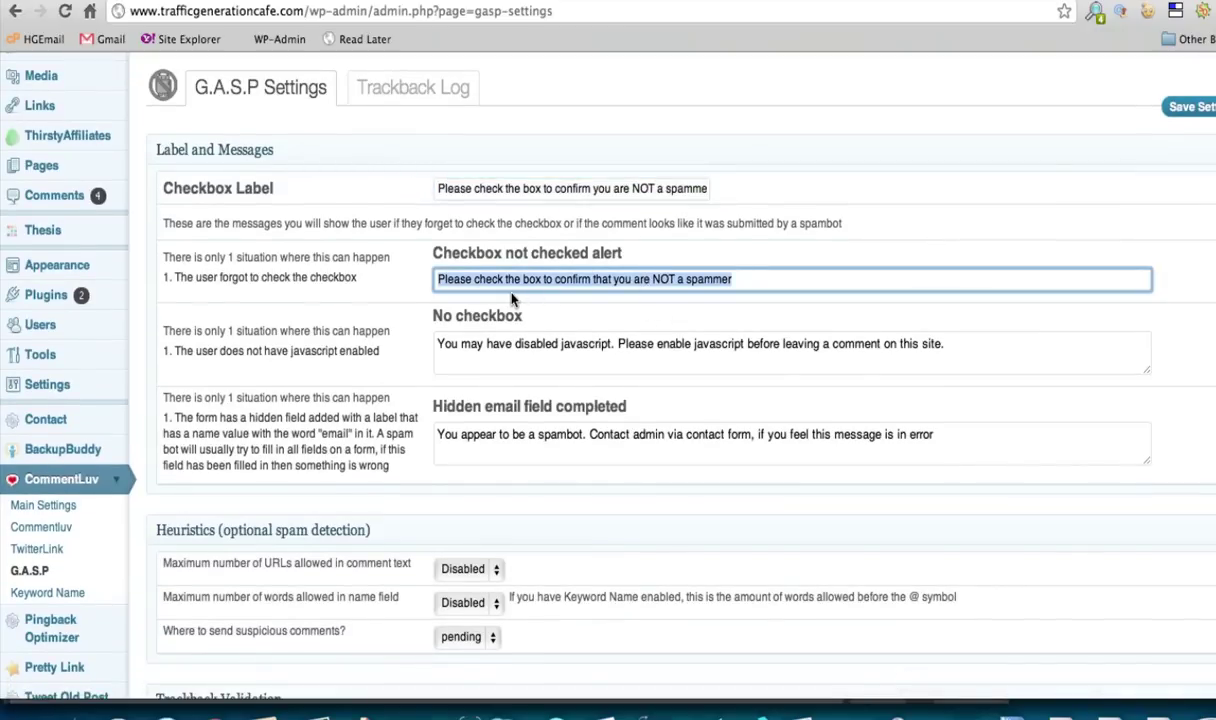
{"action": "triple_click", "coordinate": [600, 345]}
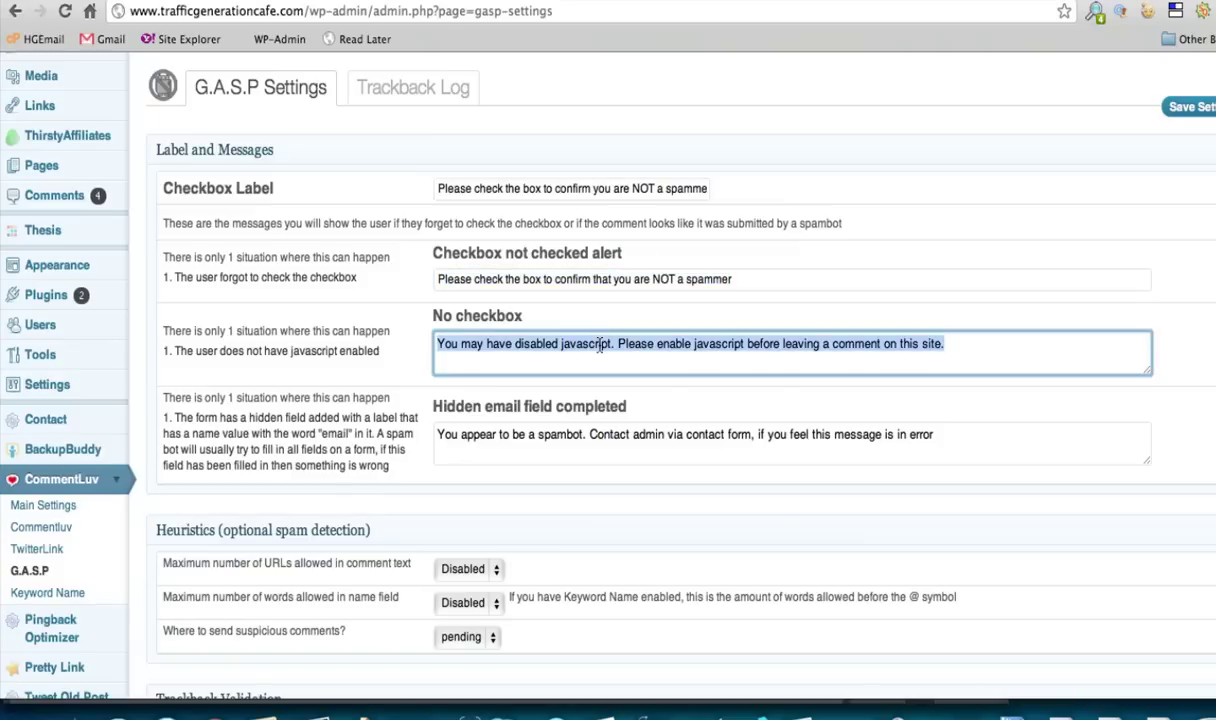
{"action": "triple_click", "coordinate": [622, 436]}
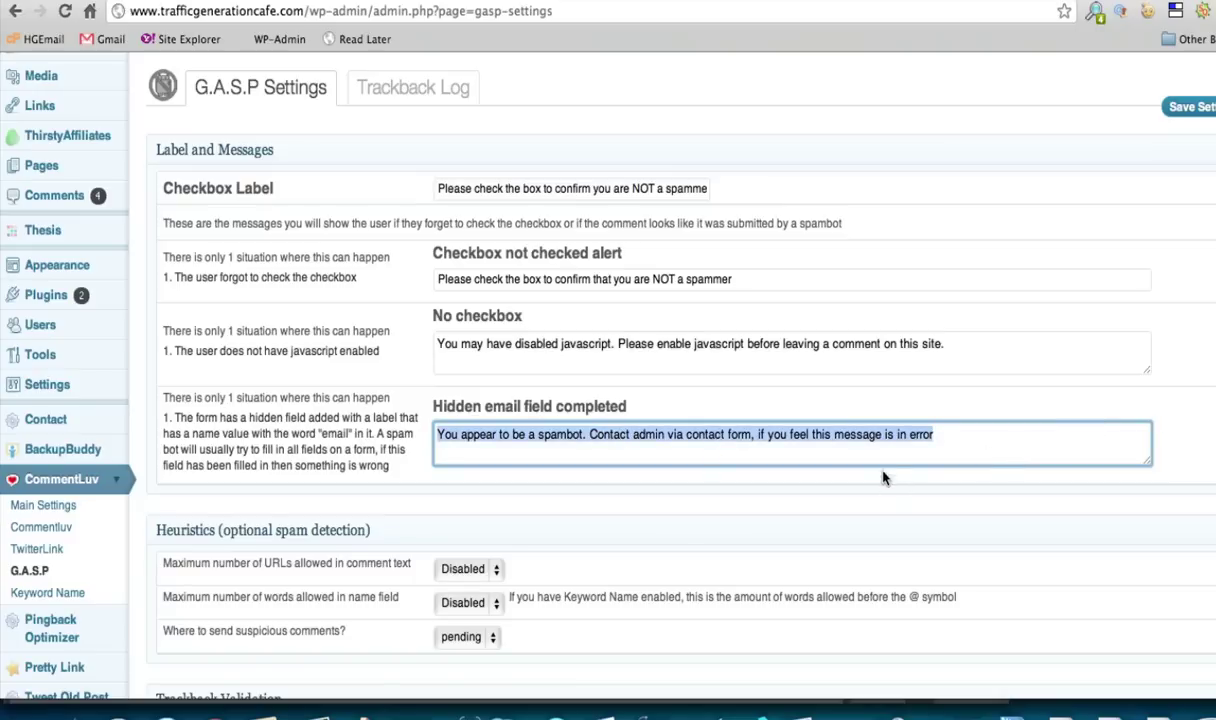
{"action": "left_click", "coordinate": [1205, 361]}
Review the Heuristics spam detection options and the Trackback Validation settings, including the action taken for suspicious trackbacks.
{"action": "scroll", "coordinate": [1205, 361], "scroll_direction": "down", "scroll_amount": 2}
{"action": "scroll", "coordinate": [1205, 361], "scroll_direction": "down", "scroll_amount": 4}
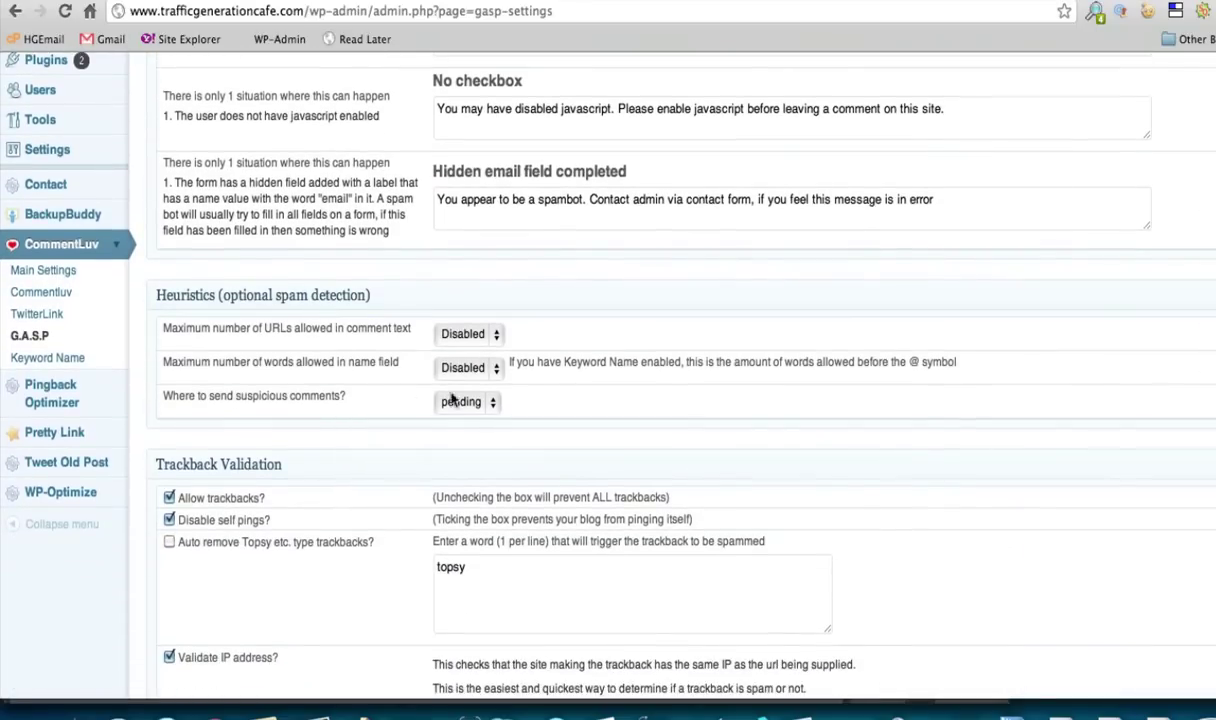
{"action": "scroll", "coordinate": [1081, 386], "scroll_direction": "down", "scroll_amount": 2}
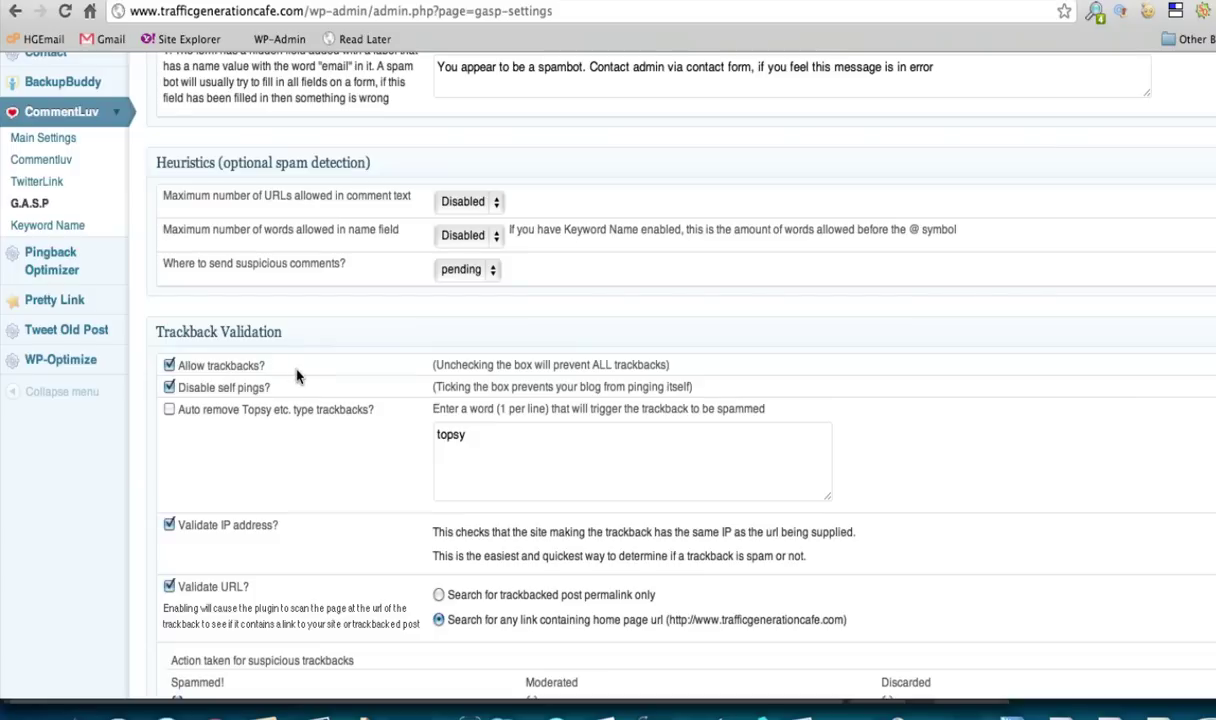
{"action": "scroll", "coordinate": [350, 360], "scroll_direction": "down", "scroll_amount": 2}
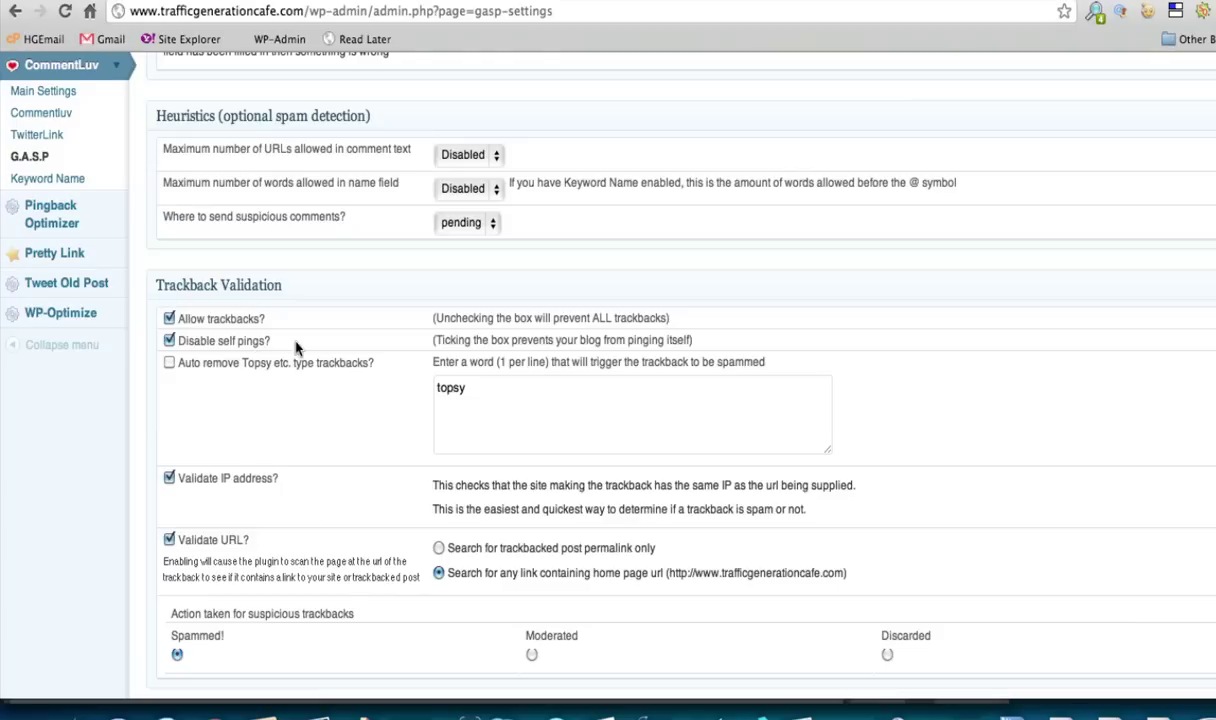
{"action": "scroll", "coordinate": [341, 341], "scroll_direction": "down", "scroll_amount": 2}
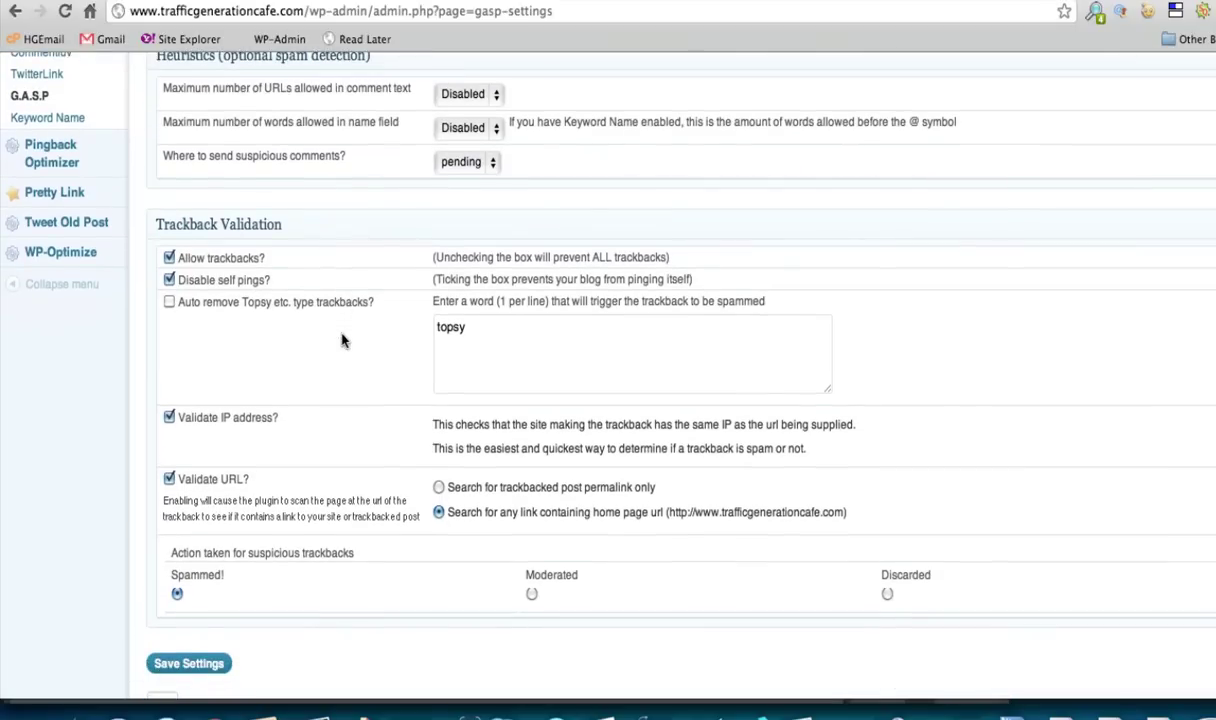
Examine the Trackback Validation options for auto-removing Topsy trackbacks, validating the IP address and URL, and handling suspicious trackbacks.
{"action": "left_click", "coordinate": [169, 304]}
{"action": "left_click", "coordinate": [169, 304]}
{"action": "scroll", "coordinate": [365, 330], "scroll_direction": "down", "scroll_amount": 1}
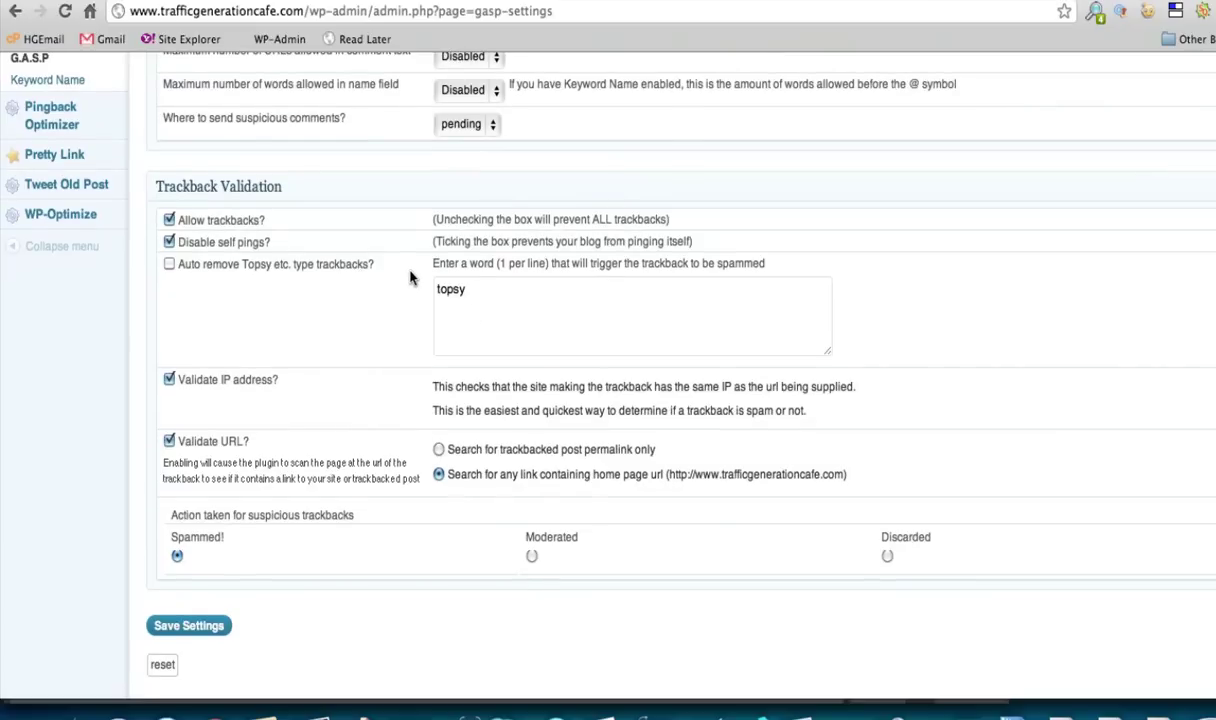
{"action": "scroll", "coordinate": [409, 282], "scroll_direction": "down", "scroll_amount": 1}
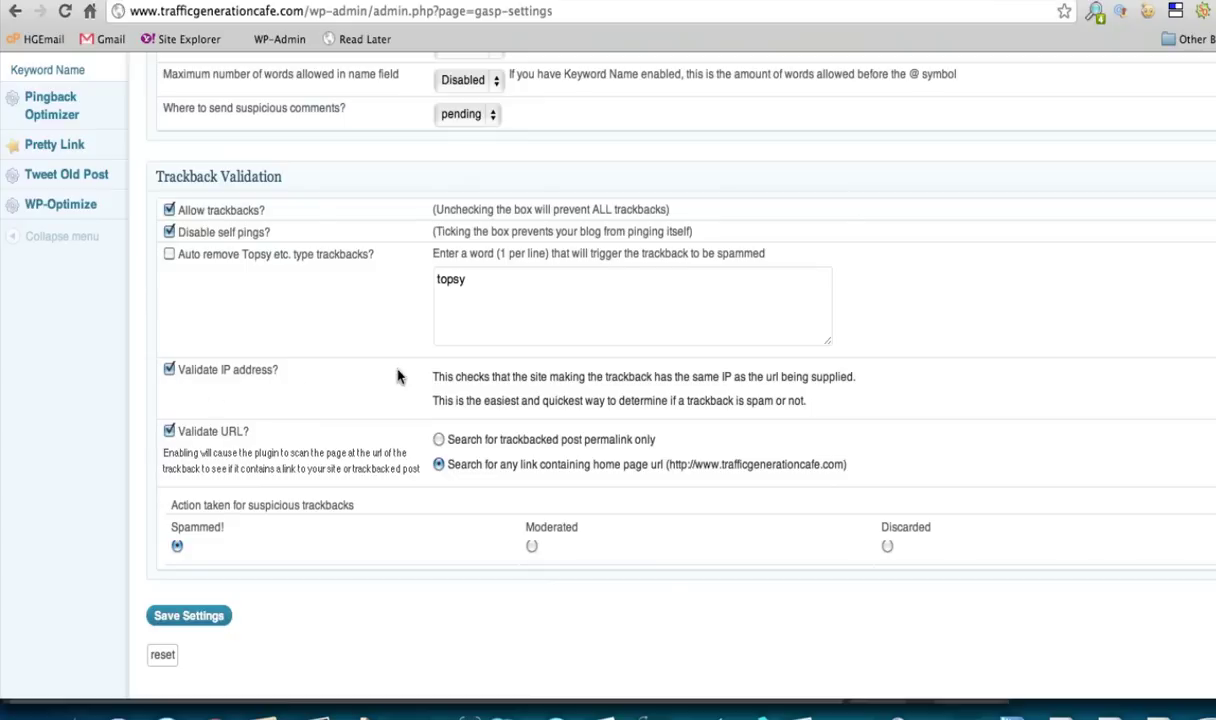
{"action": "scroll", "coordinate": [401, 334], "scroll_direction": "down", "scroll_amount": 1}
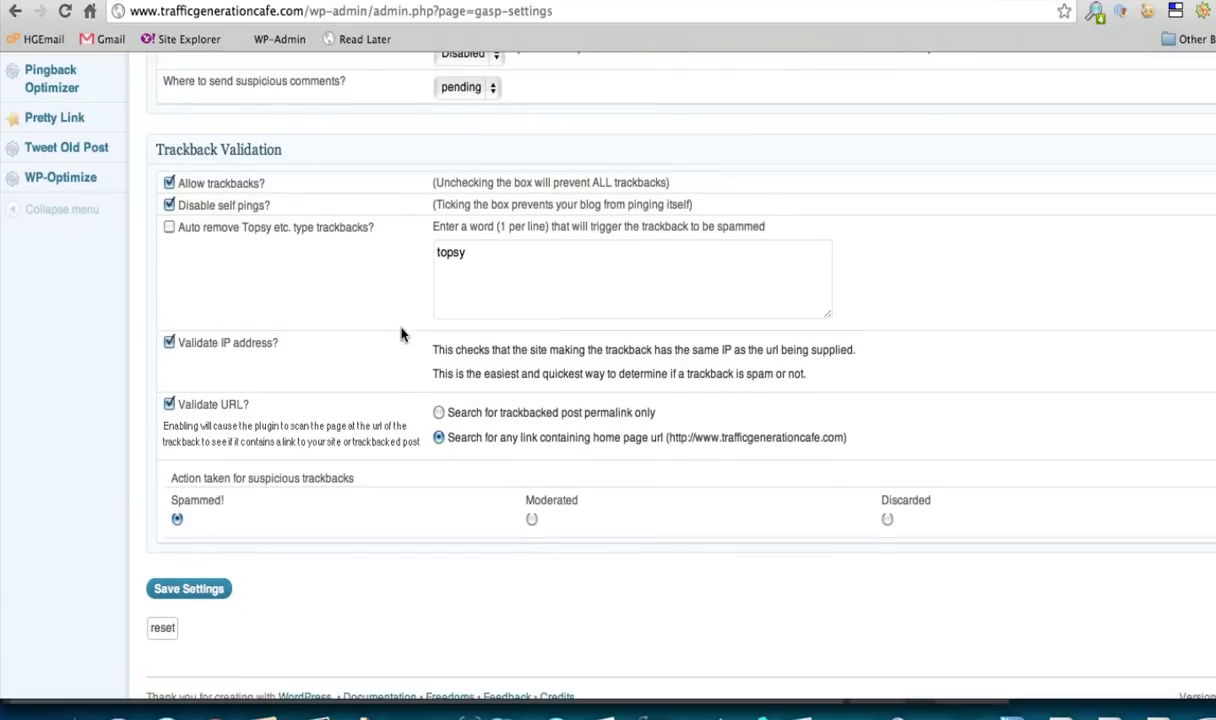
{"action": "scroll", "coordinate": [401, 334], "scroll_direction": "down", "scroll_amount": 1}
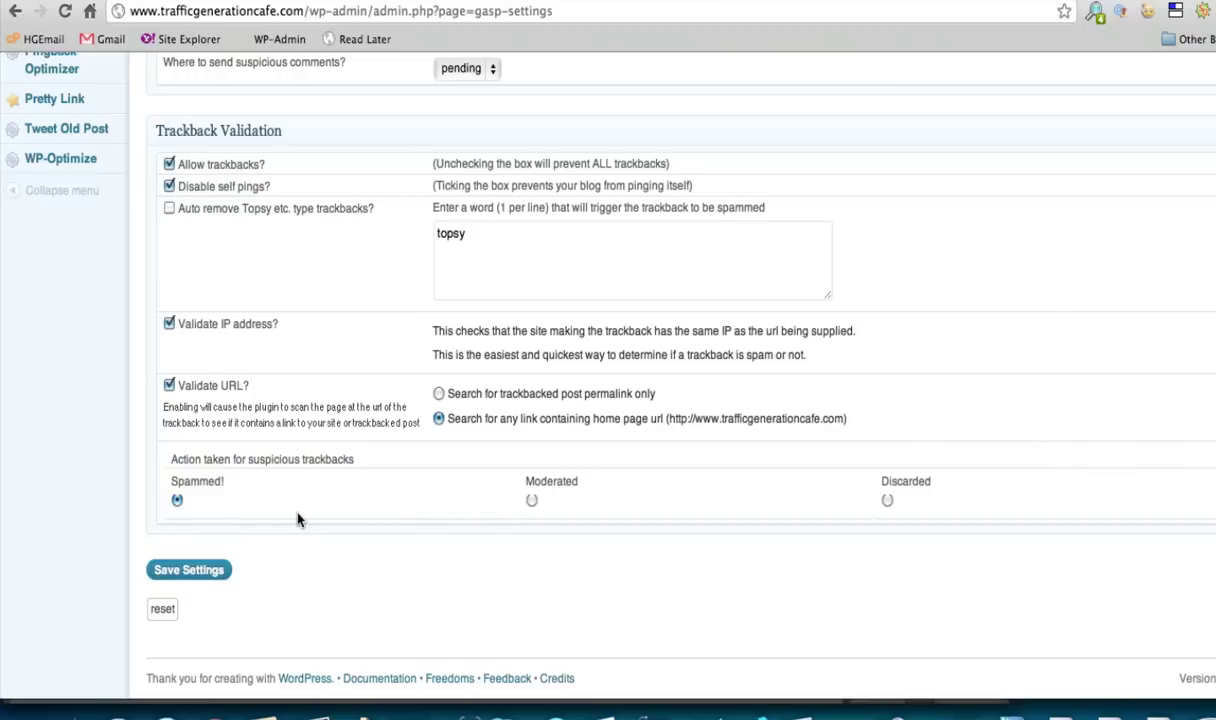
Open CommentLuv's Keyword Name settings page and highlight the whole instruction text shown below the comment form.
{"action": "scroll", "coordinate": [299, 516], "scroll_direction": "up", "scroll_amount": 10}
{"action": "scroll", "coordinate": [297, 519], "scroll_direction": "down", "scroll_amount": 4}
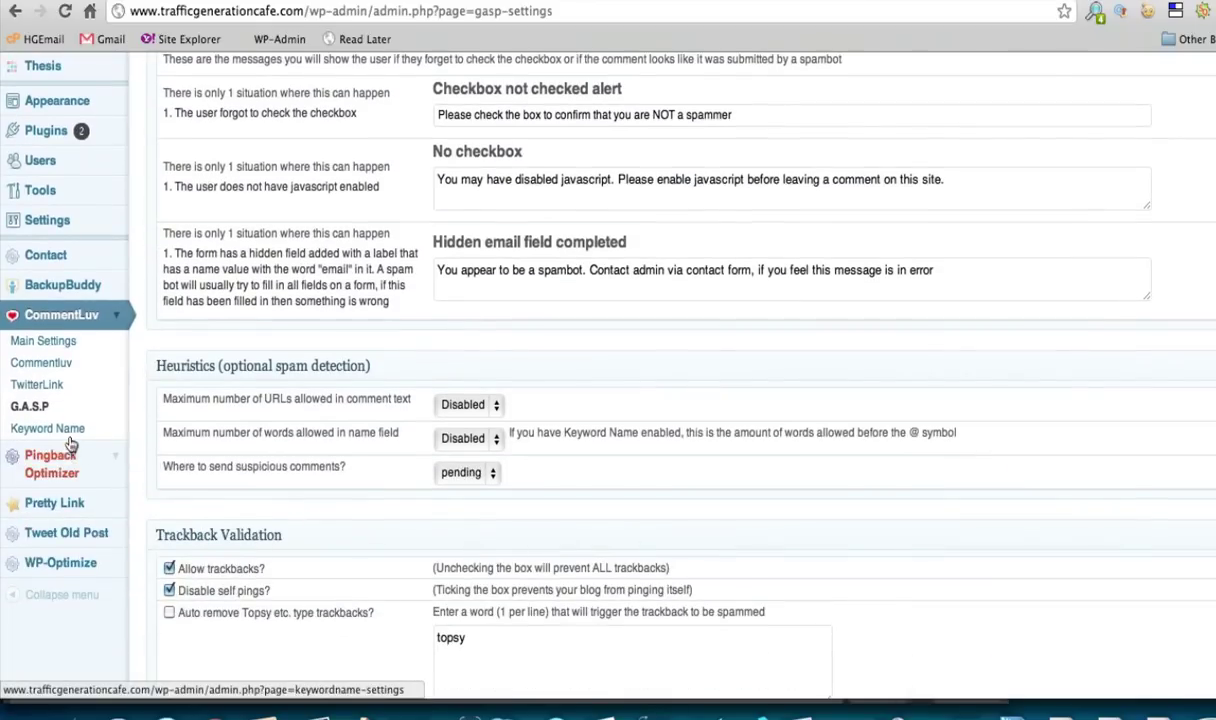
{"action": "left_click", "coordinate": [30, 428]}
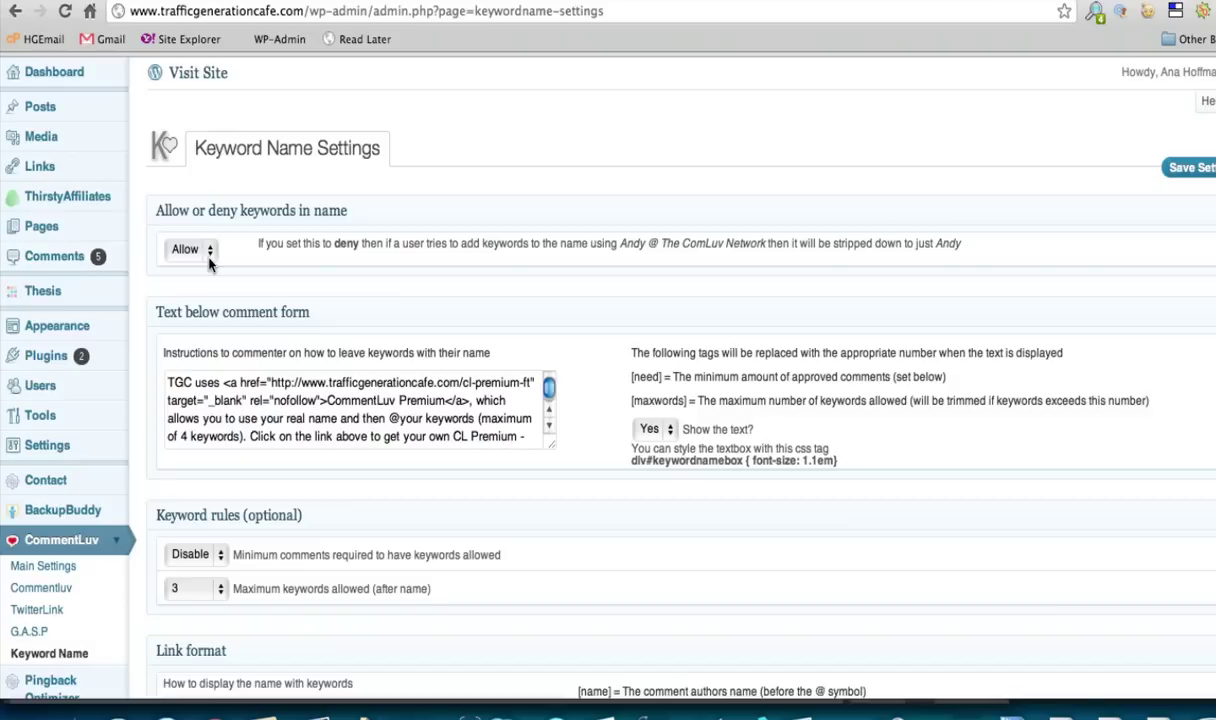
{"action": "left_click", "coordinate": [320, 402]}
{"action": "key", "text": "ctrl+a"}
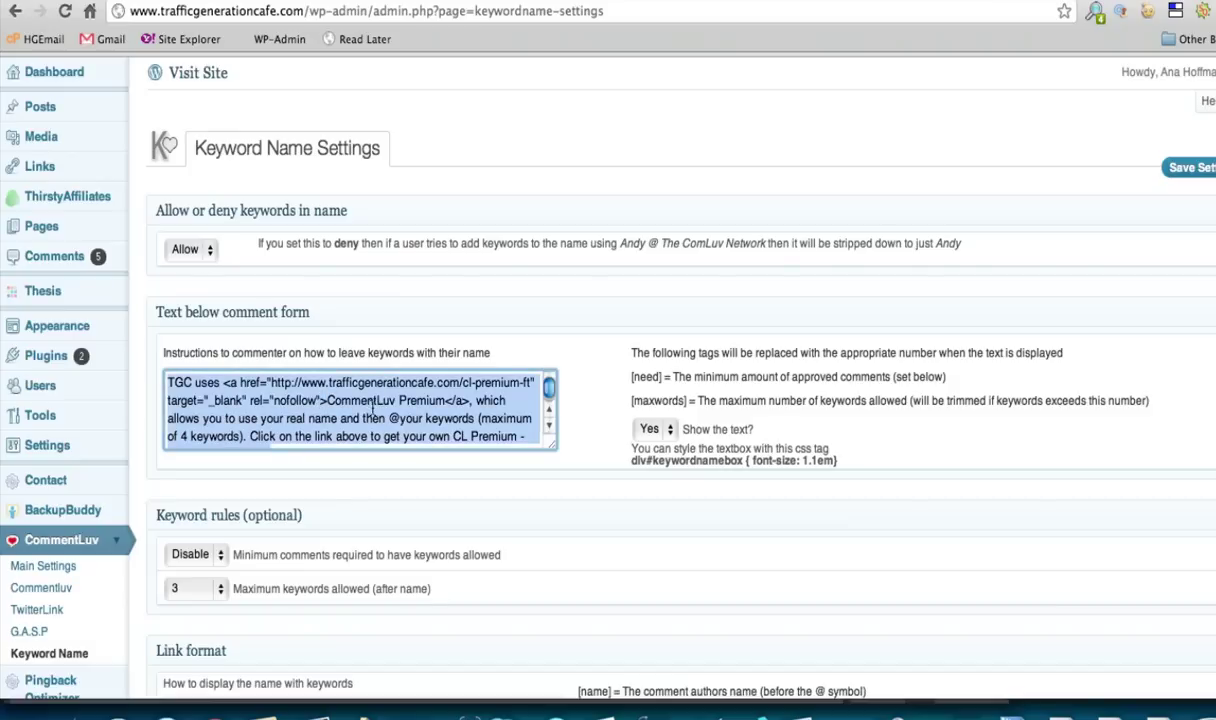
Switch to the blog post about social media and Google rankings and highlight the CommentLuv Premium instructions below its comment form.
{"action": "left_click", "coordinate": [349, 1]}
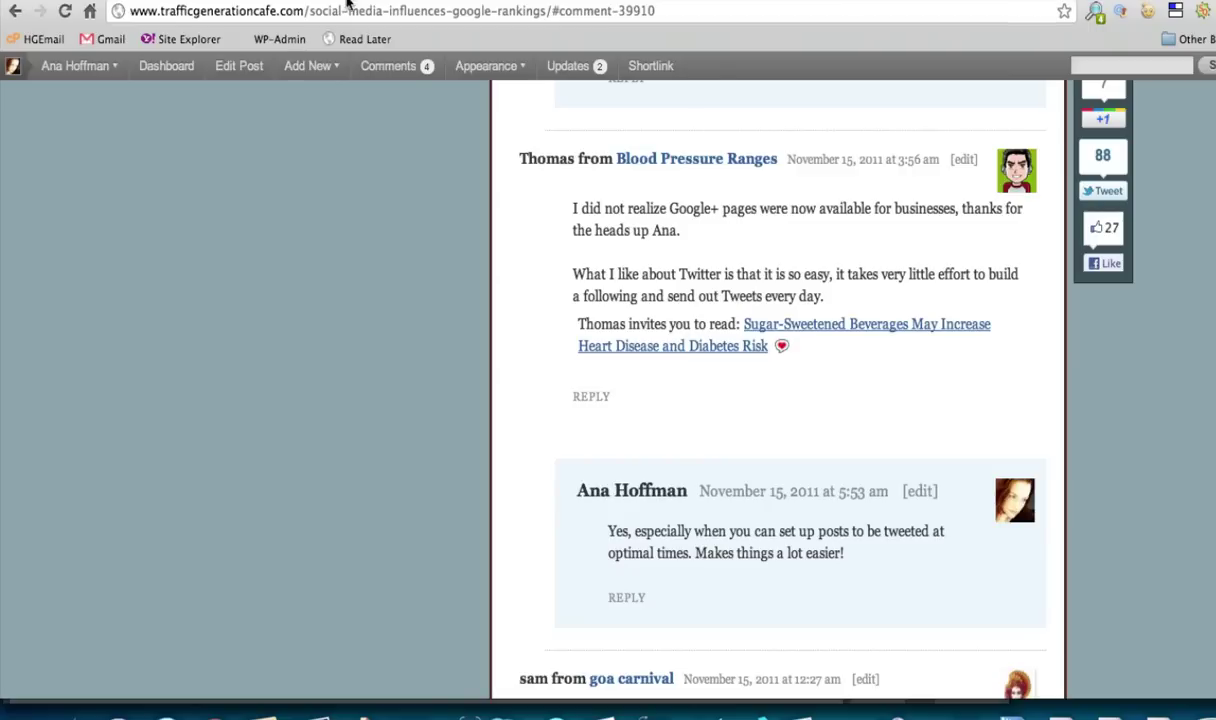
{"action": "scroll", "coordinate": [464, 237], "scroll_direction": "down", "scroll_amount": 20}
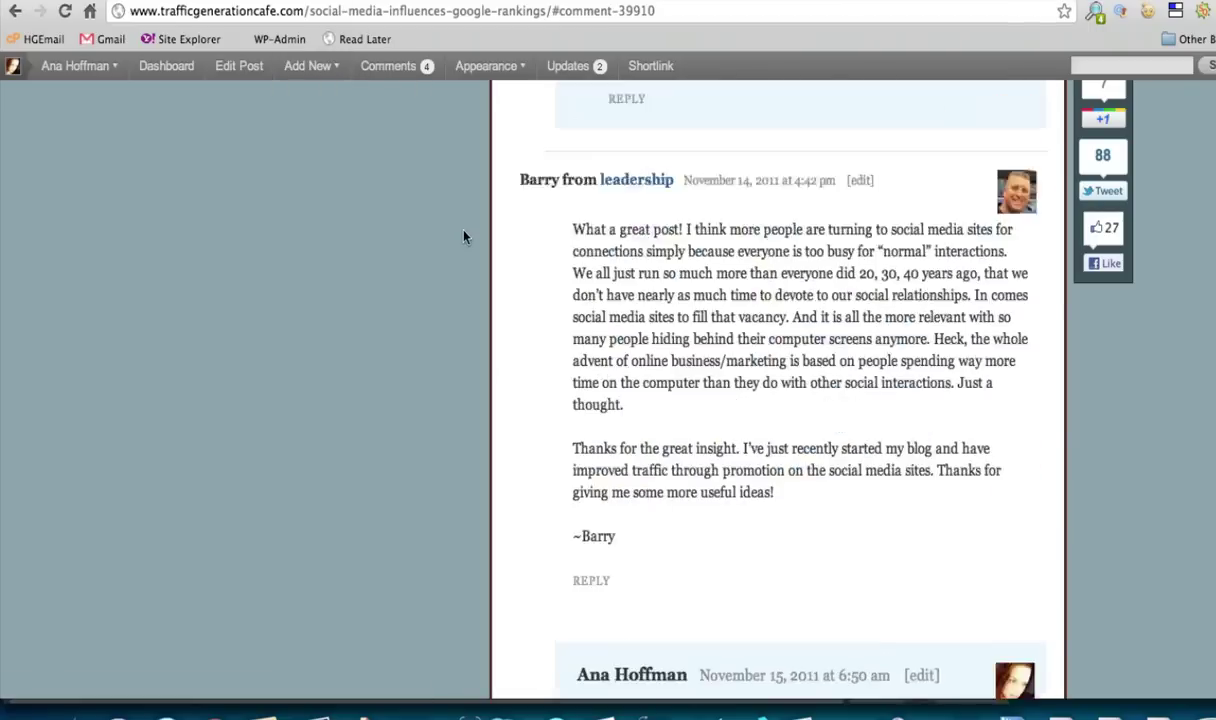
{"action": "scroll", "coordinate": [603, 304], "scroll_direction": "up", "scroll_amount": 5}
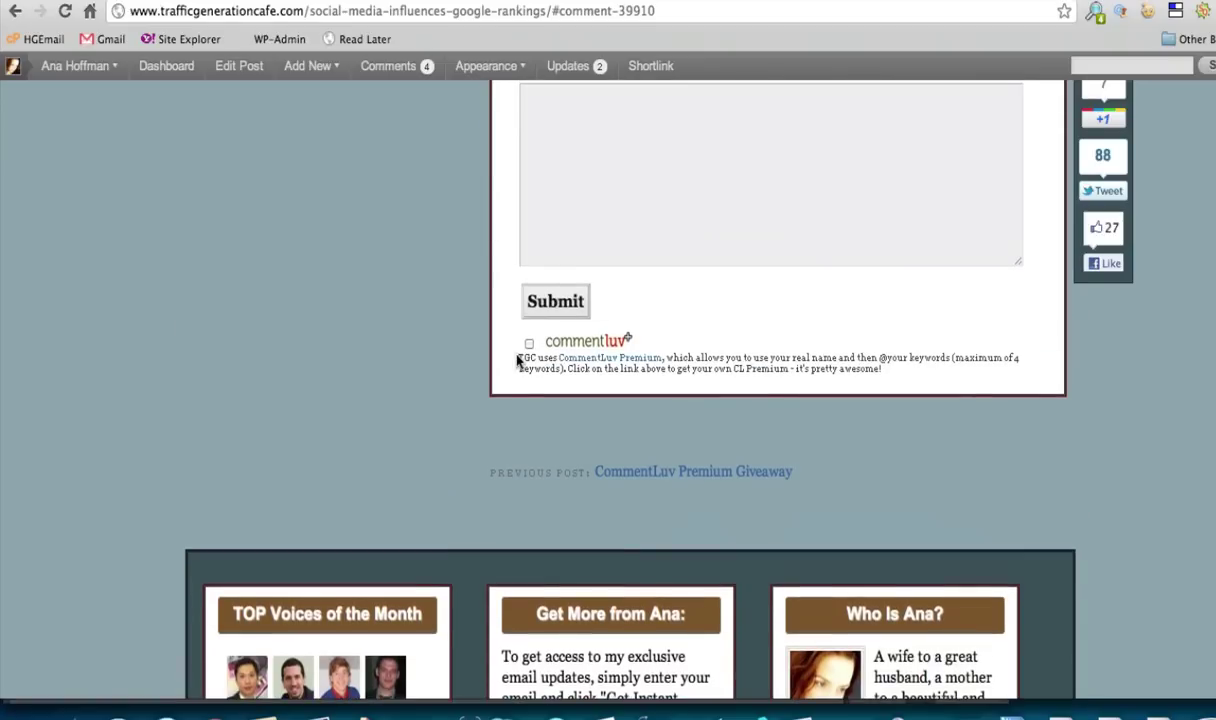
{"action": "left_click_drag", "start_coordinate": [518, 362], "coordinate": [904, 380]}
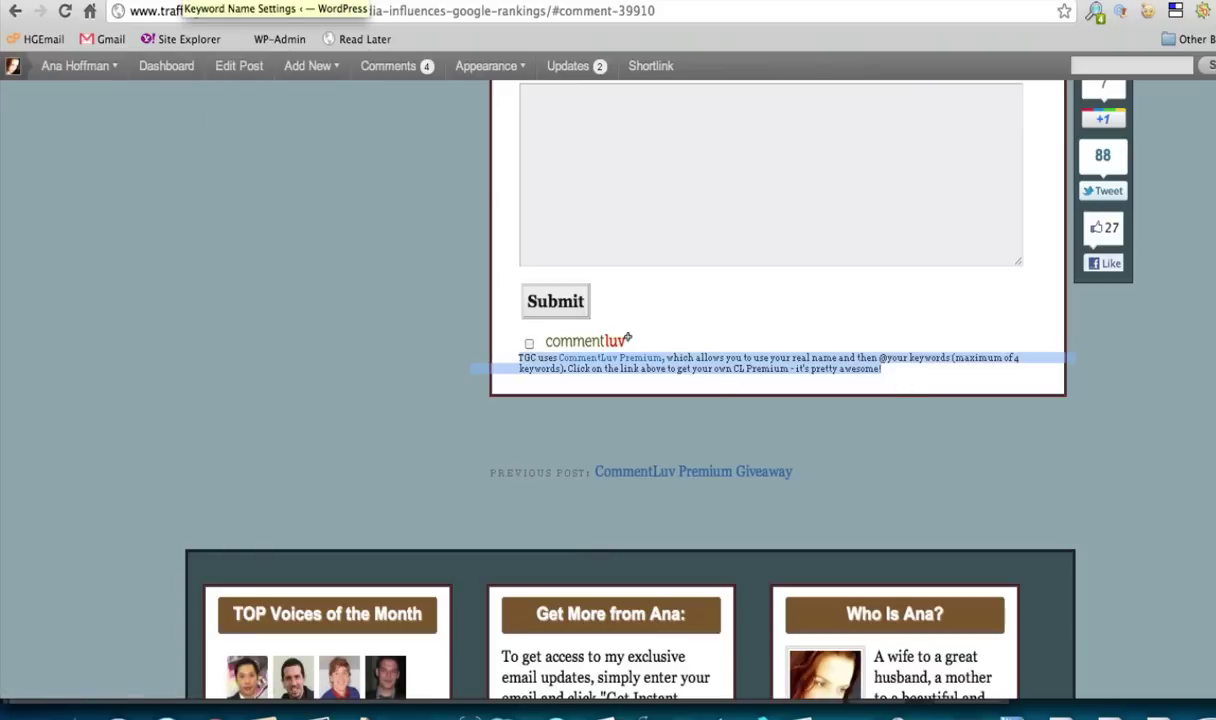
Return to the Keyword Name settings and compare the commenter instruction text and its CommentLuv Premium link with the blog's comment form.
{"action": "left_click", "coordinate": [182, 1]}
{"action": "left_click", "coordinate": [368, 439]}
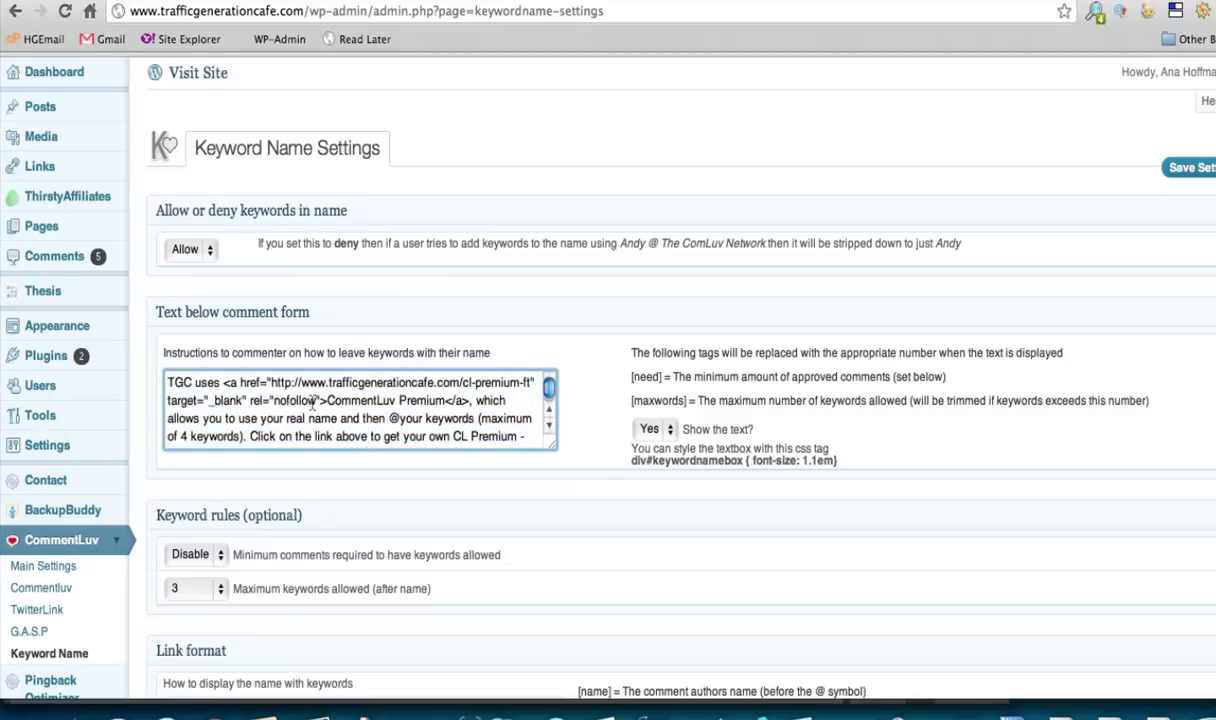
{"action": "left_click_drag", "start_coordinate": [327, 401], "coordinate": [443, 404]}
{"action": "triple_click", "coordinate": [287, 427]}
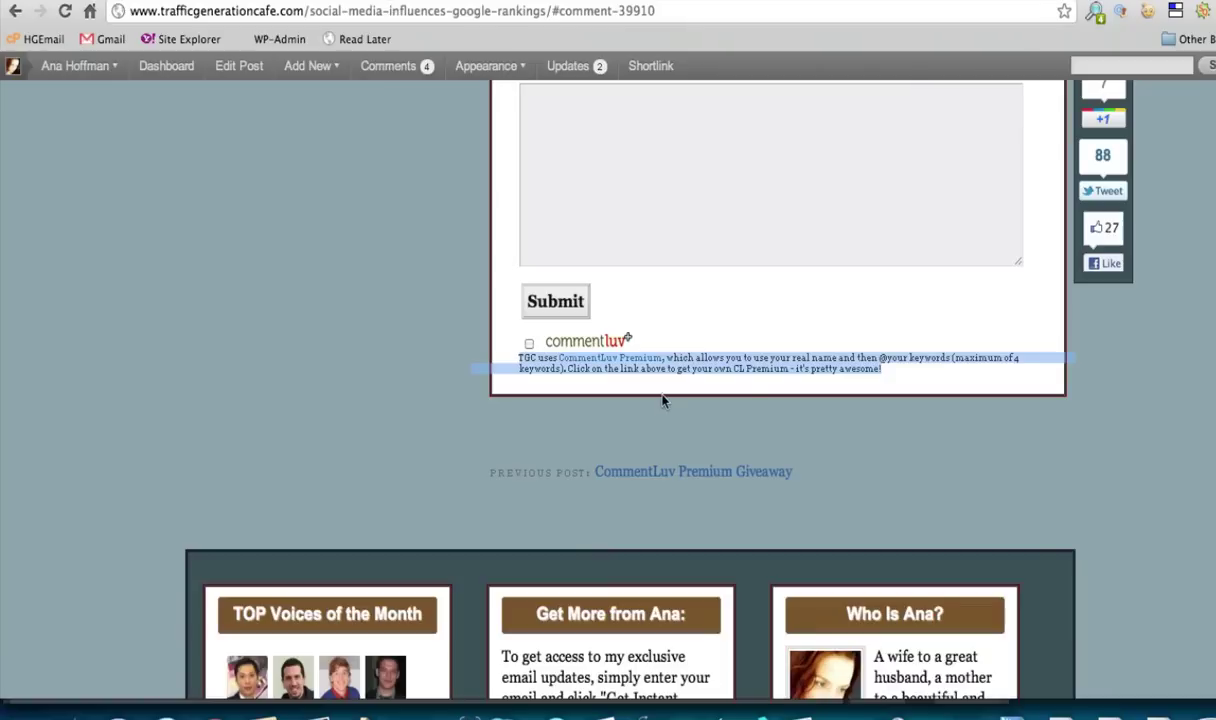
{"action": "left_click", "coordinate": [662, 401]}
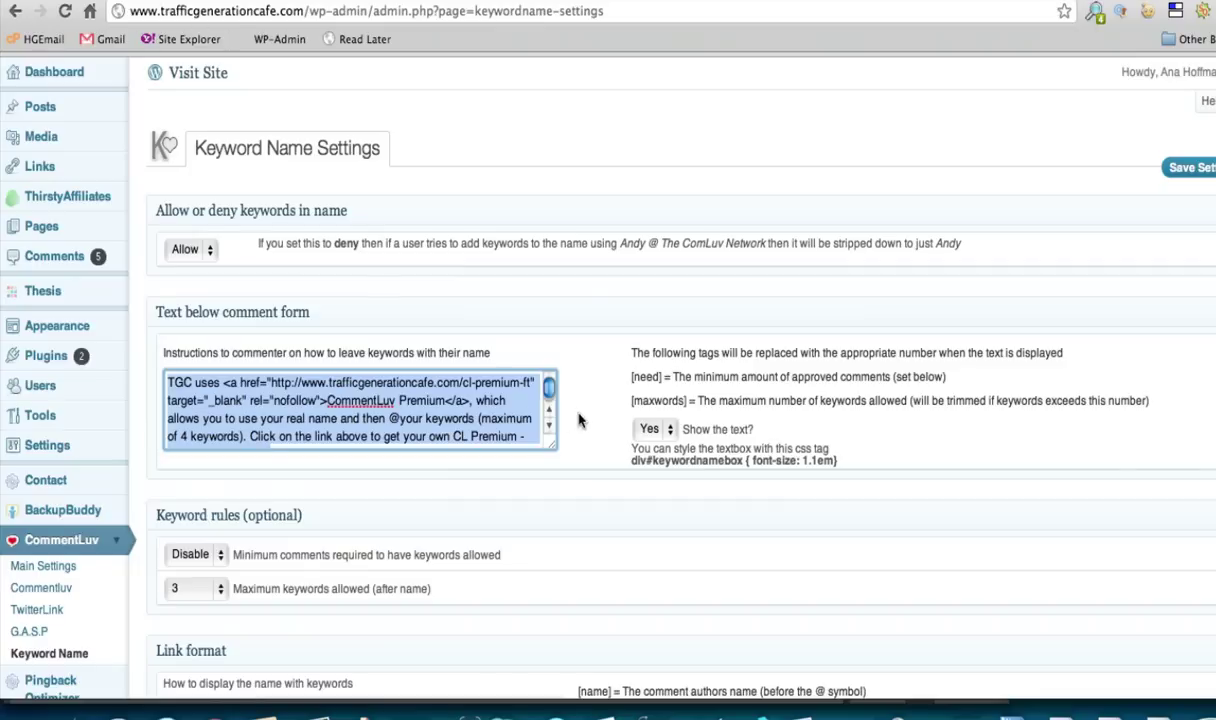
{"action": "left_click", "coordinate": [589, 414]}
Review the Keyword rules, Link format and Extras settings on the Keyword Name page, including the Always dofollow rule for keyword links.
{"action": "scroll", "coordinate": [706, 293], "scroll_direction": "down", "scroll_amount": 5}
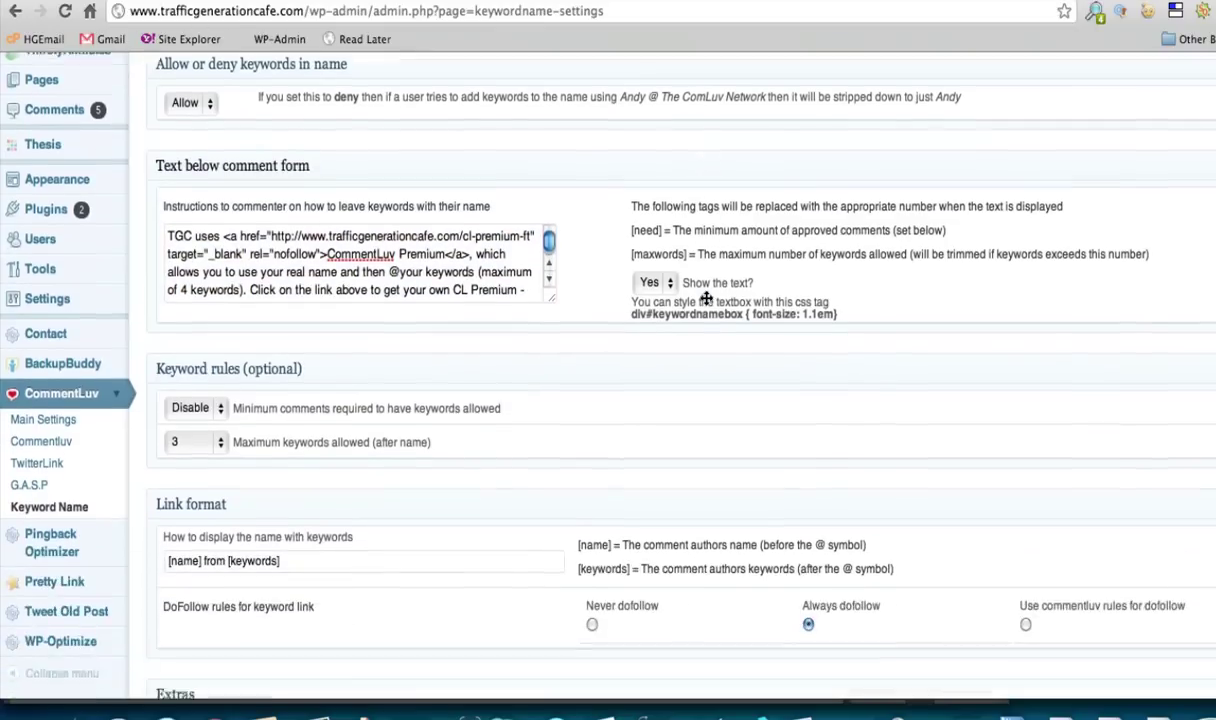
{"action": "scroll", "coordinate": [706, 298], "scroll_direction": "down", "scroll_amount": 2}
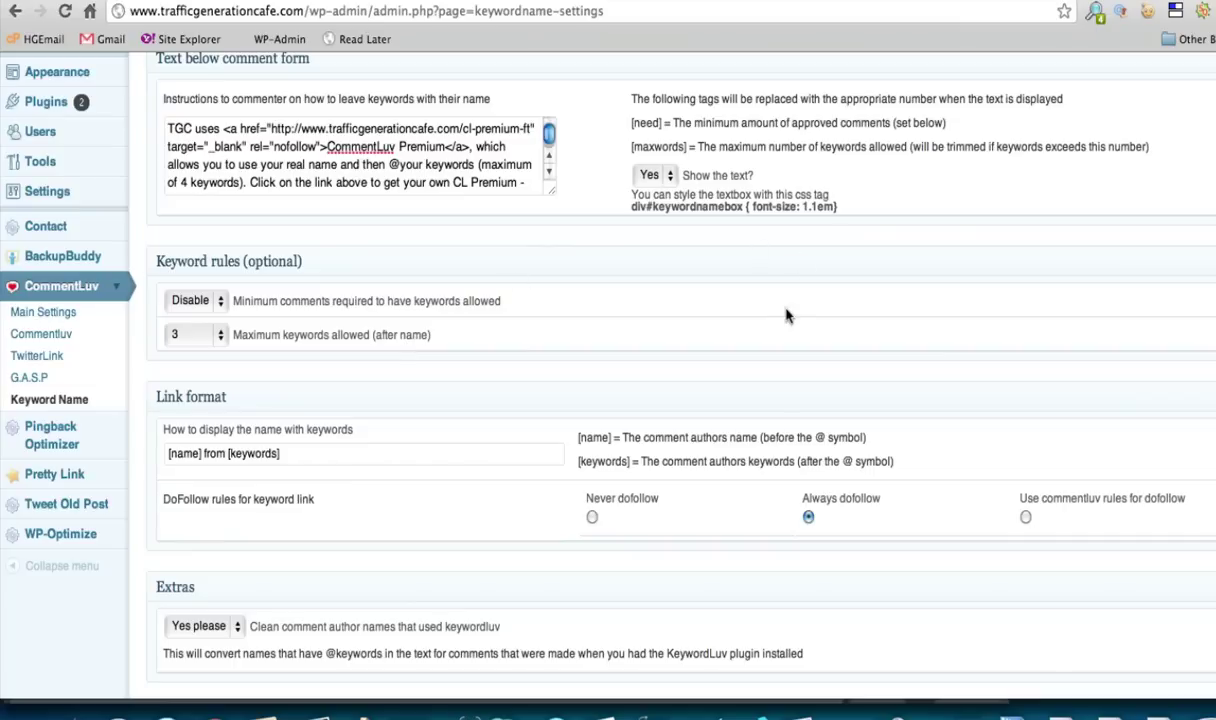
{"action": "scroll", "coordinate": [781, 323], "scroll_direction": "down", "scroll_amount": 1}
{"action": "scroll", "coordinate": [781, 323], "scroll_direction": "down", "scroll_amount": 3}
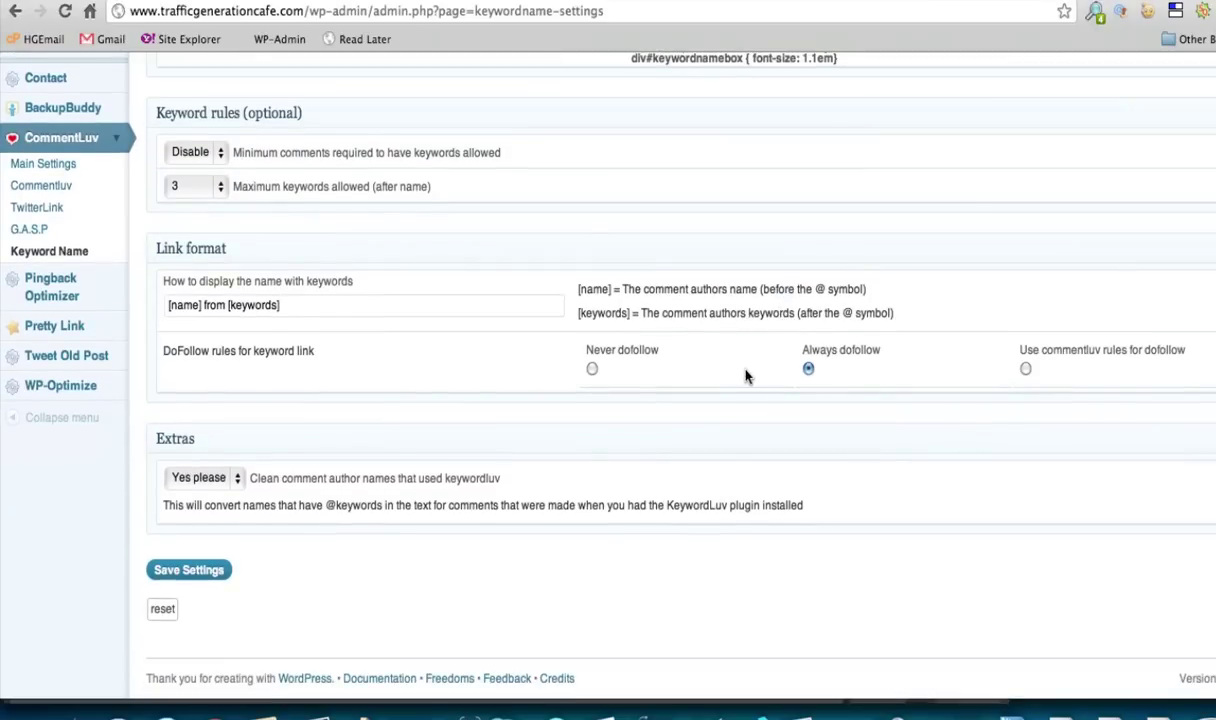
{"action": "left_click", "coordinate": [809, 370]}
{"action": "scroll", "coordinate": [335, 582], "scroll_direction": "up", "scroll_amount": 10}
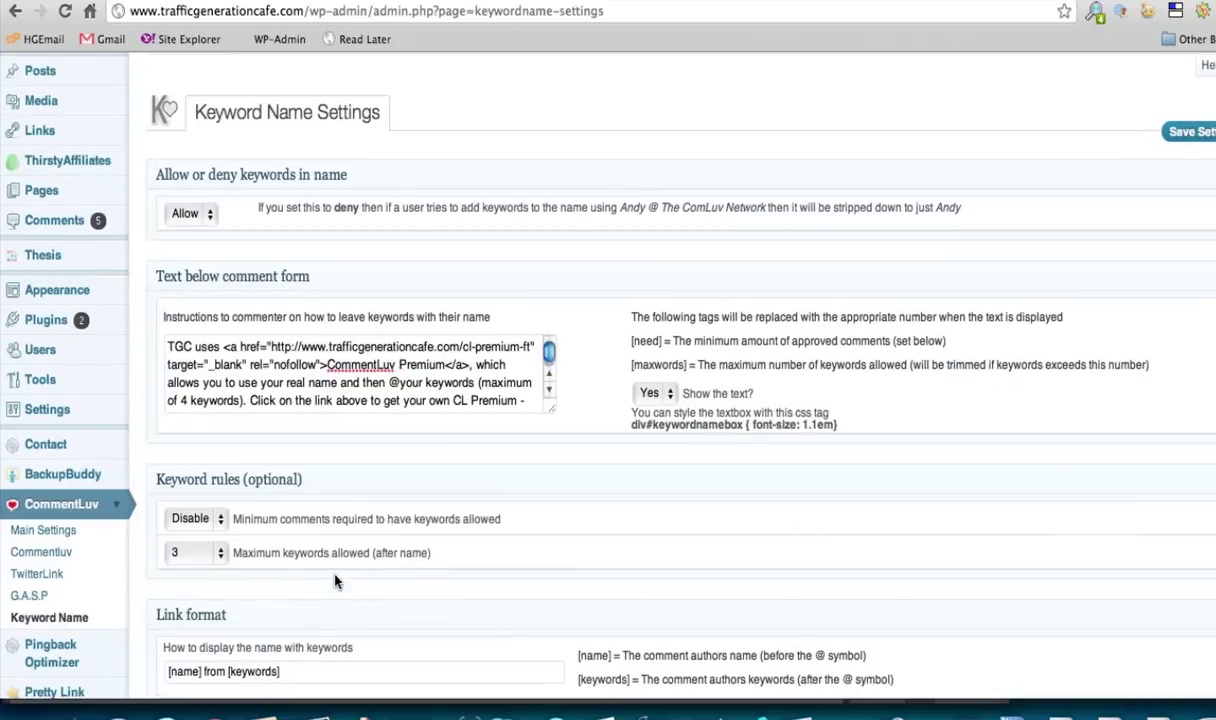